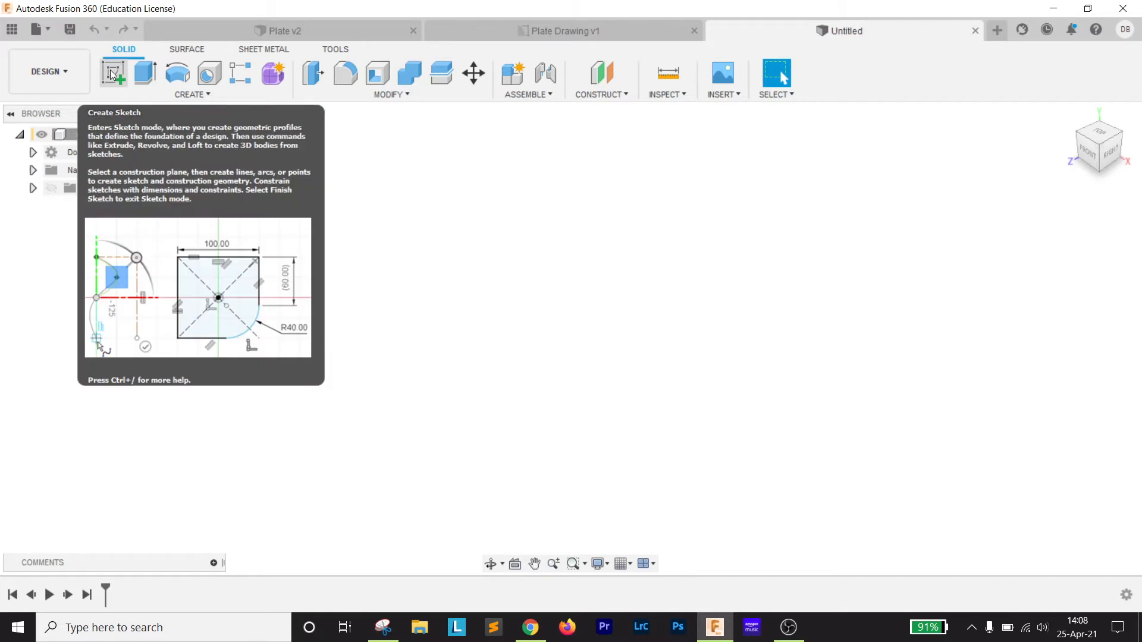
- Start a sketch on the front XY plane and draw a rectangle about 5.6 by 3.3 in with one corner at the origin
{"action": "left_click", "coordinate": [113, 74]}
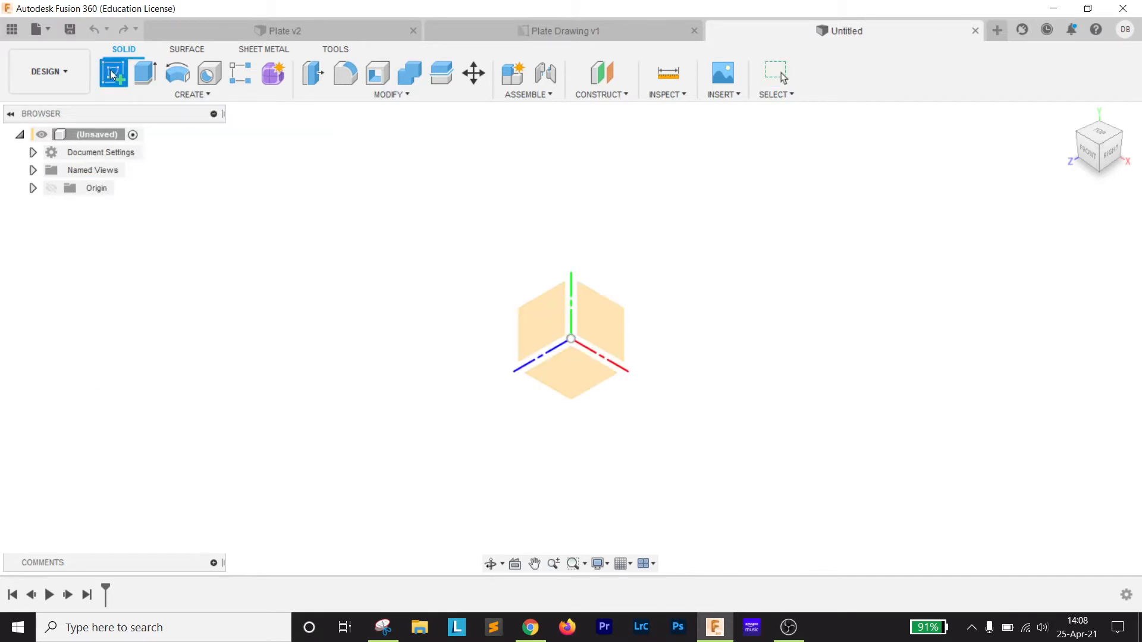
{"action": "left_click", "coordinate": [614, 323]}
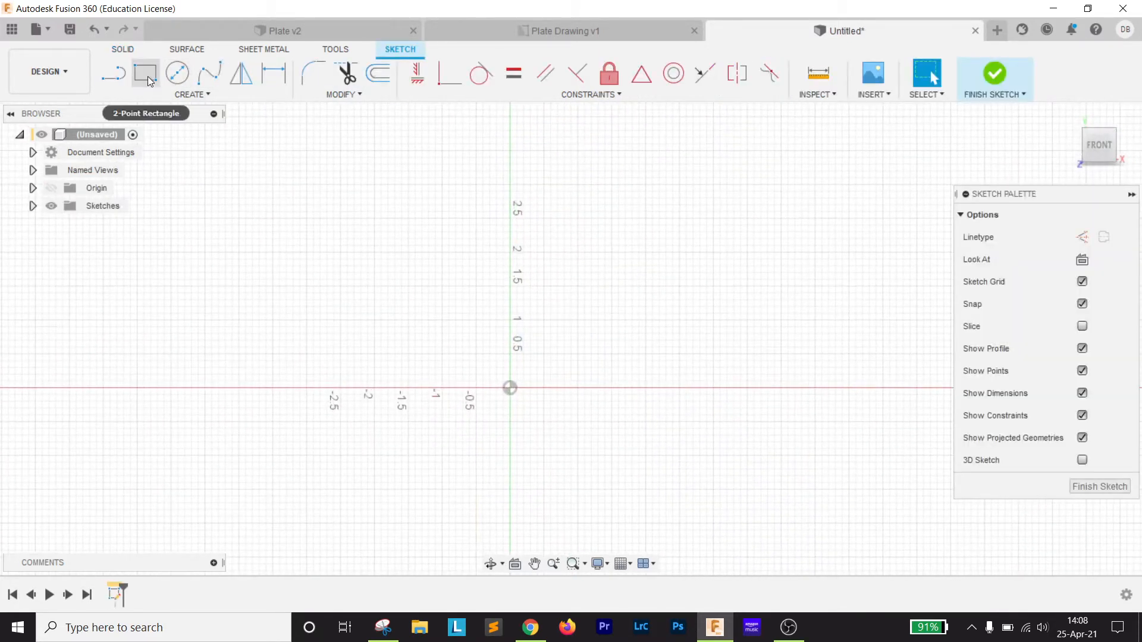
{"action": "left_click", "coordinate": [145, 74]}
{"action": "left_click", "coordinate": [510, 387]}
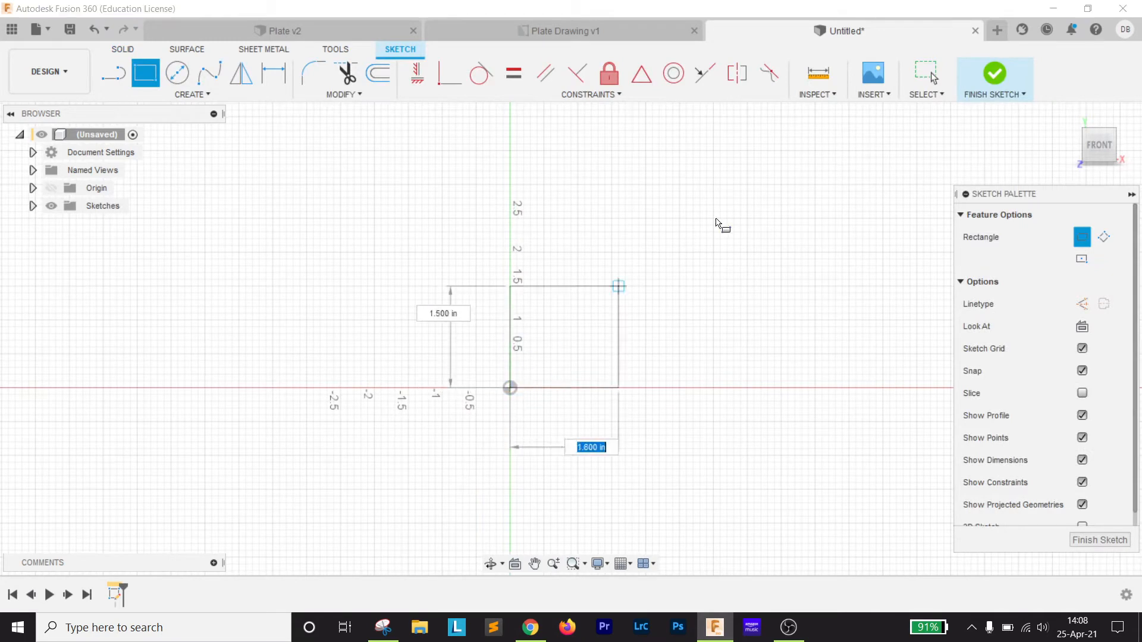
{"action": "left_click", "coordinate": [891, 164]}
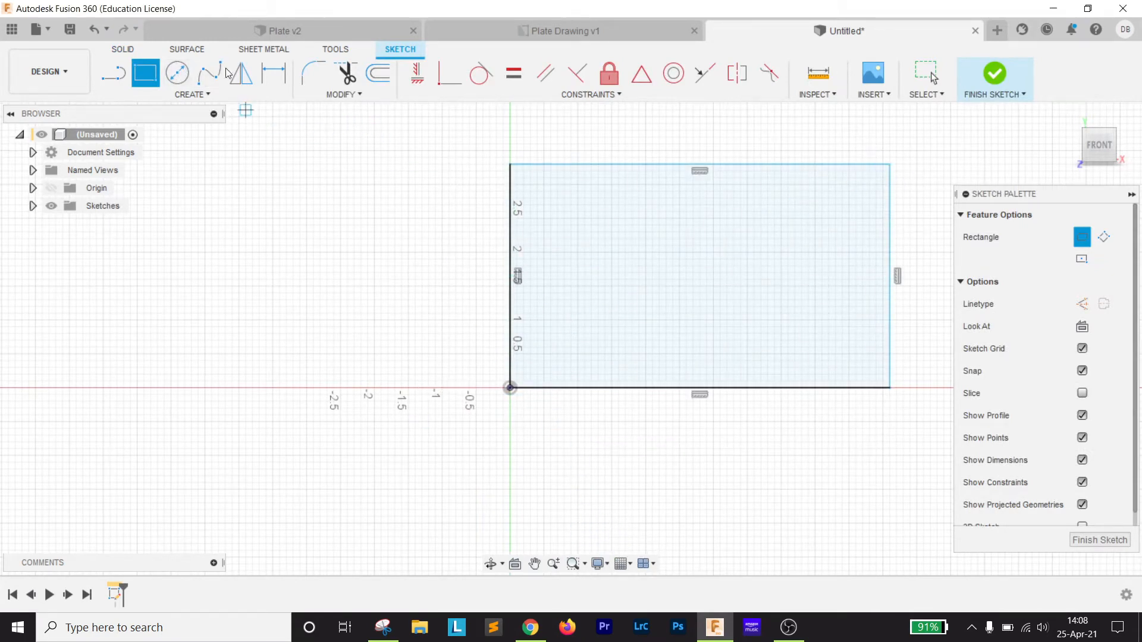
- Dimension the rectangle's vertical edge and set its height to 3 in, checking the value in the parametric equation table snip
{"action": "left_click", "coordinate": [274, 73]}
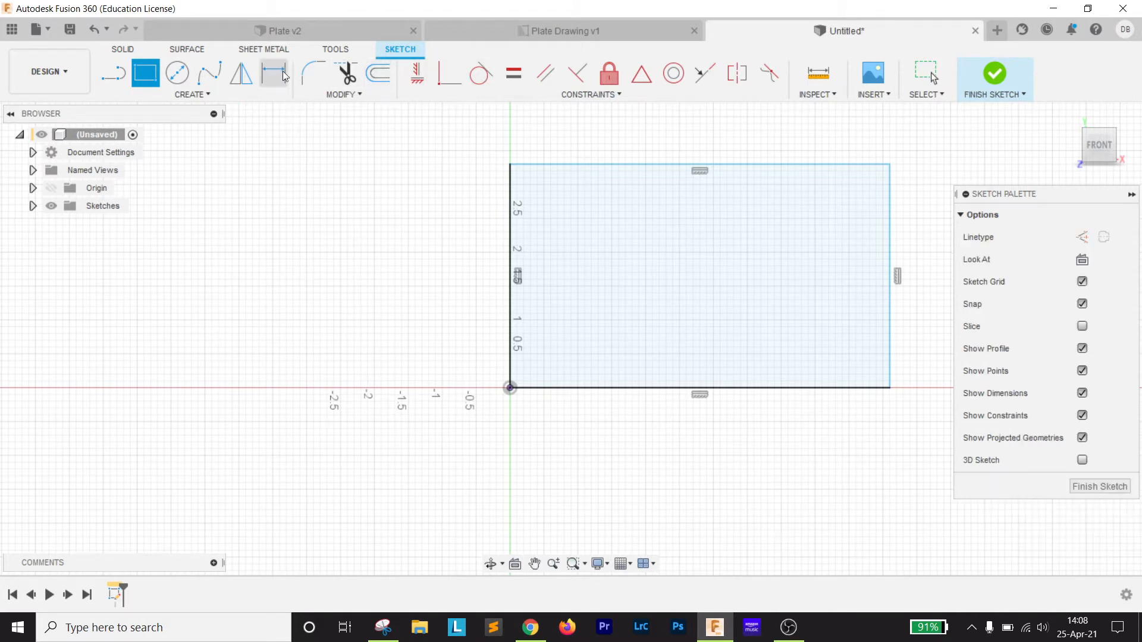
{"action": "left_click", "coordinate": [890, 243]}
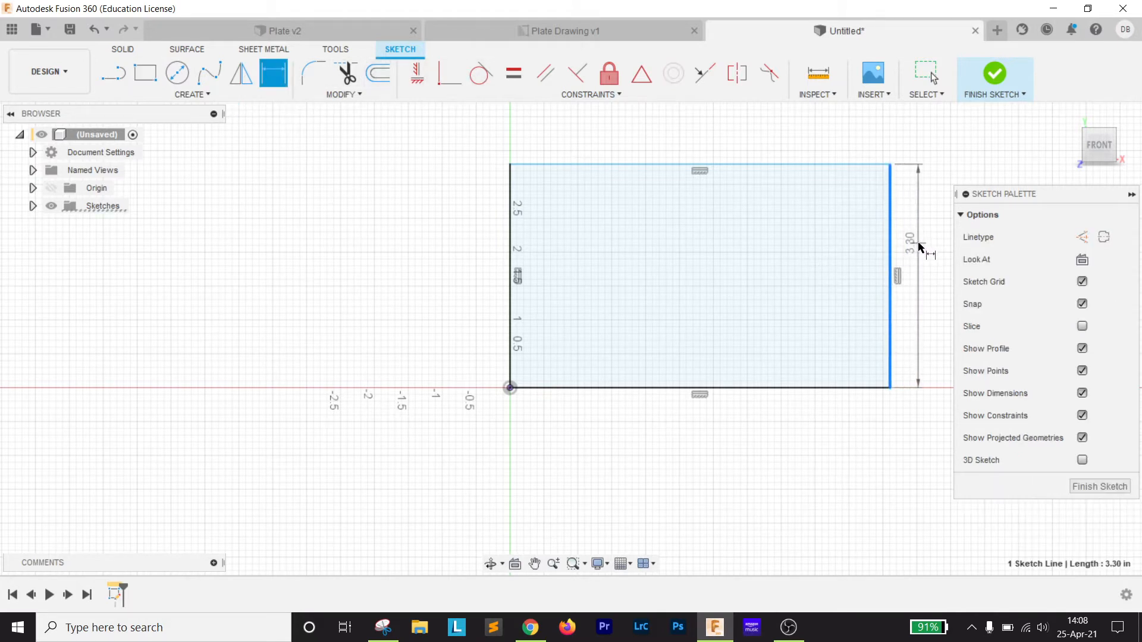
{"action": "left_click", "coordinate": [916, 243]}
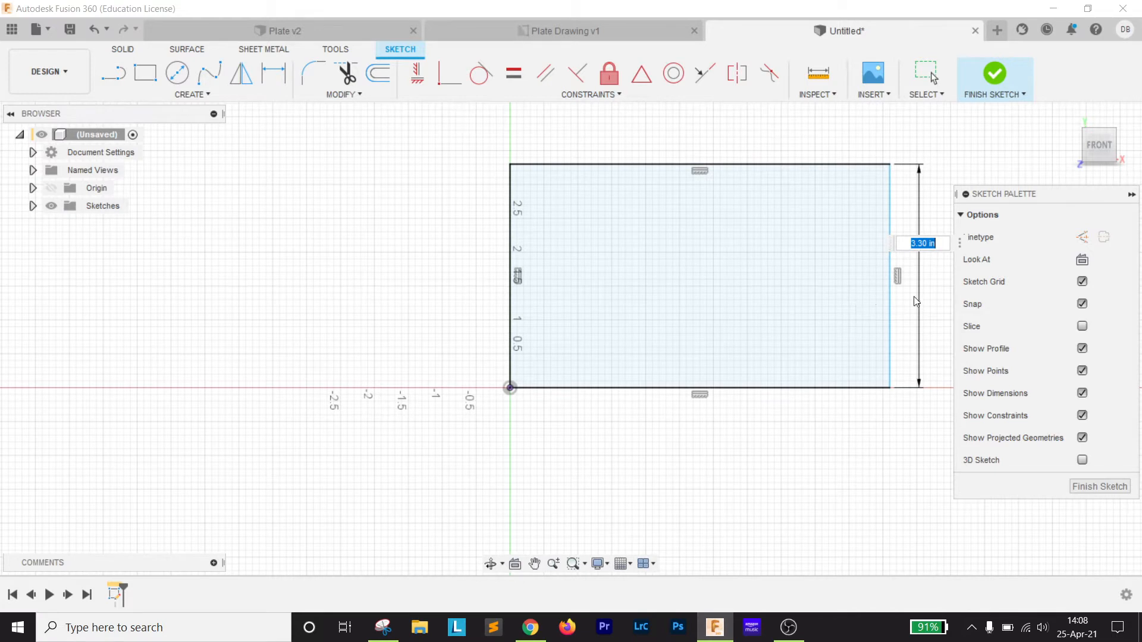
{"action": "middle_click_drag", "start_coordinate": [904, 312], "coordinate": [823, 340]}
{"action": "scroll", "coordinate": [823, 339], "scroll_direction": "down", "scroll_amount": 1}
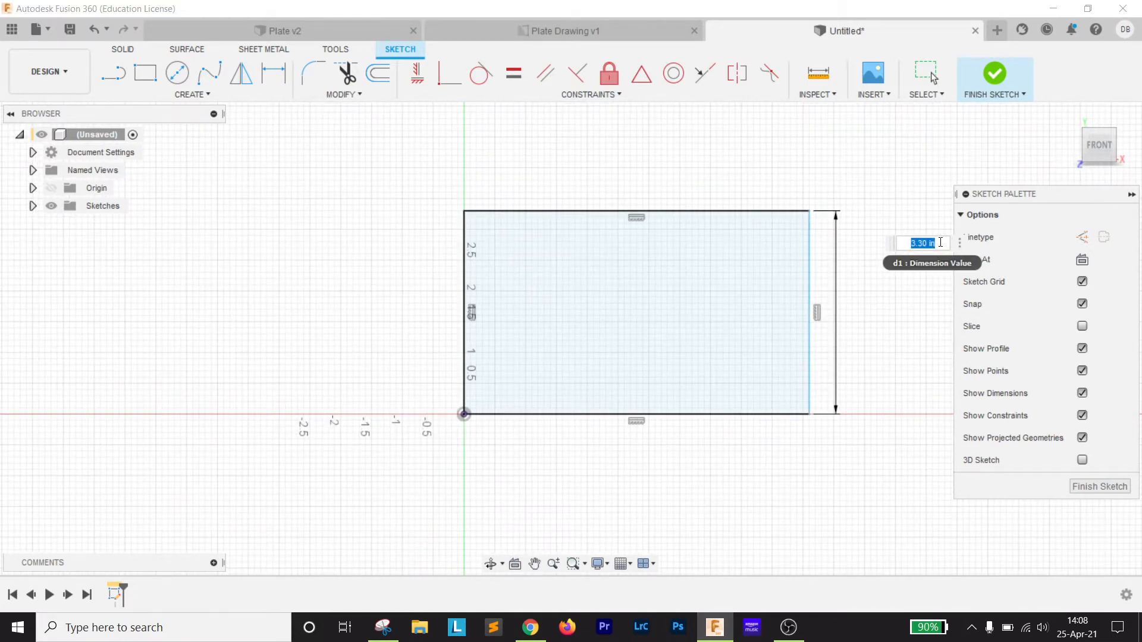
{"action": "left_click", "coordinate": [382, 628]}
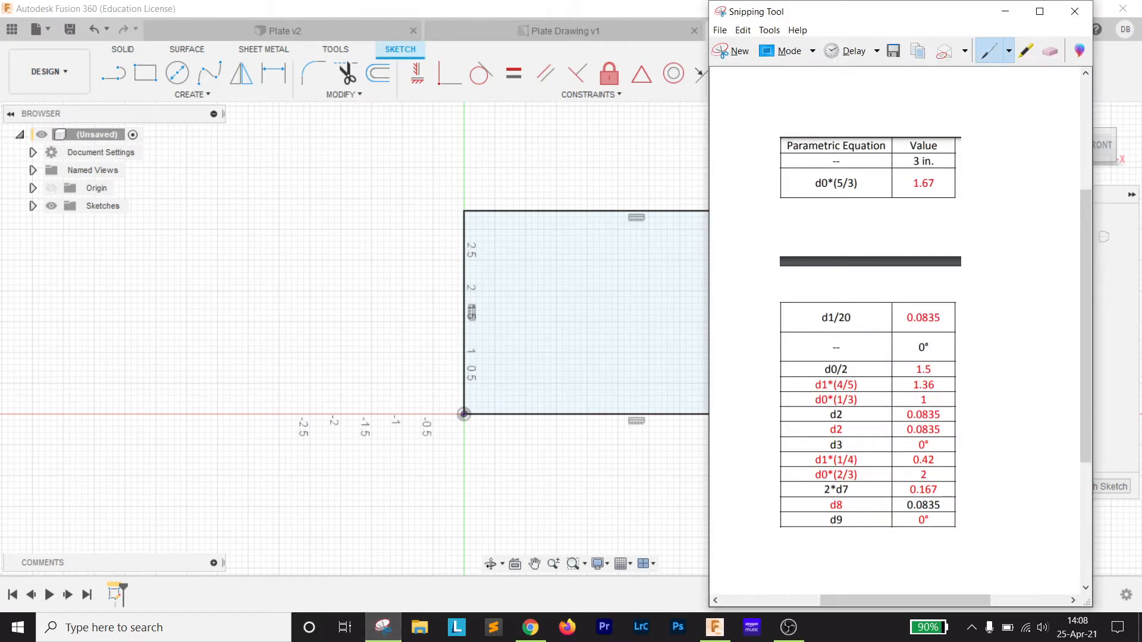
{"action": "left_click", "coordinate": [386, 627]}
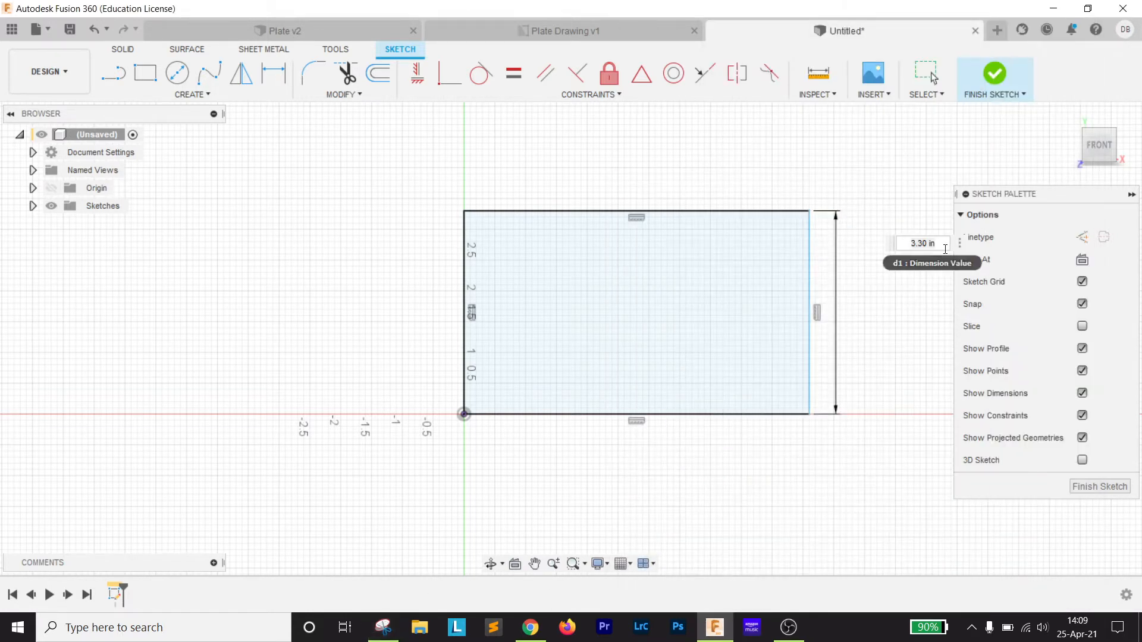
{"action": "left_click_drag", "start_coordinate": [942, 245], "coordinate": [902, 241]}
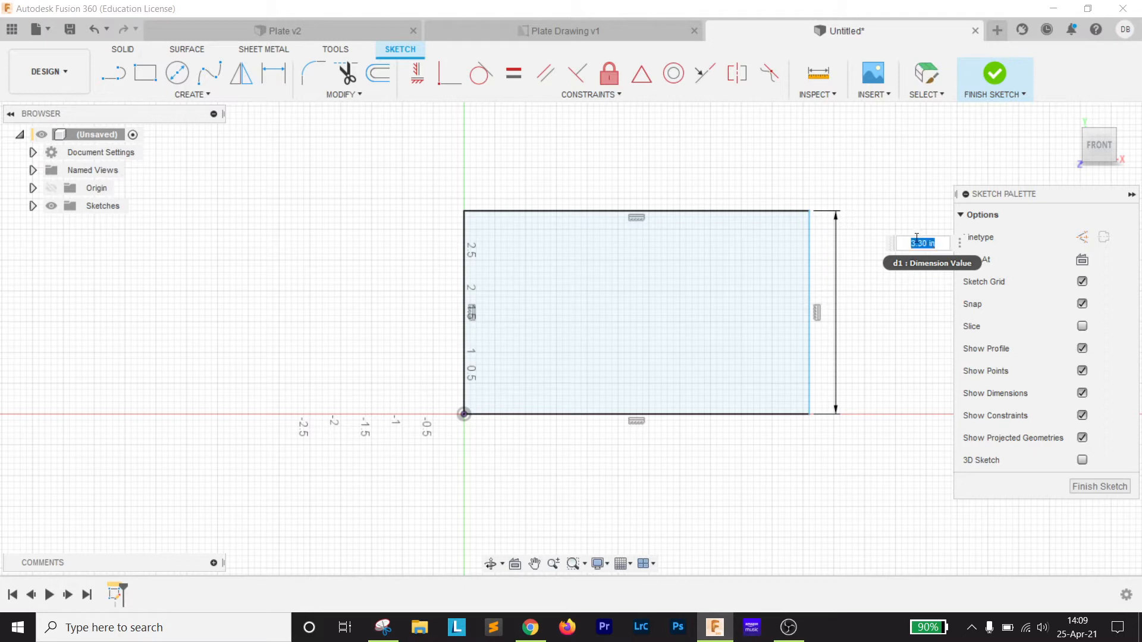
{"action": "type", "text": "3"}
{"action": "key", "text": "Return"}
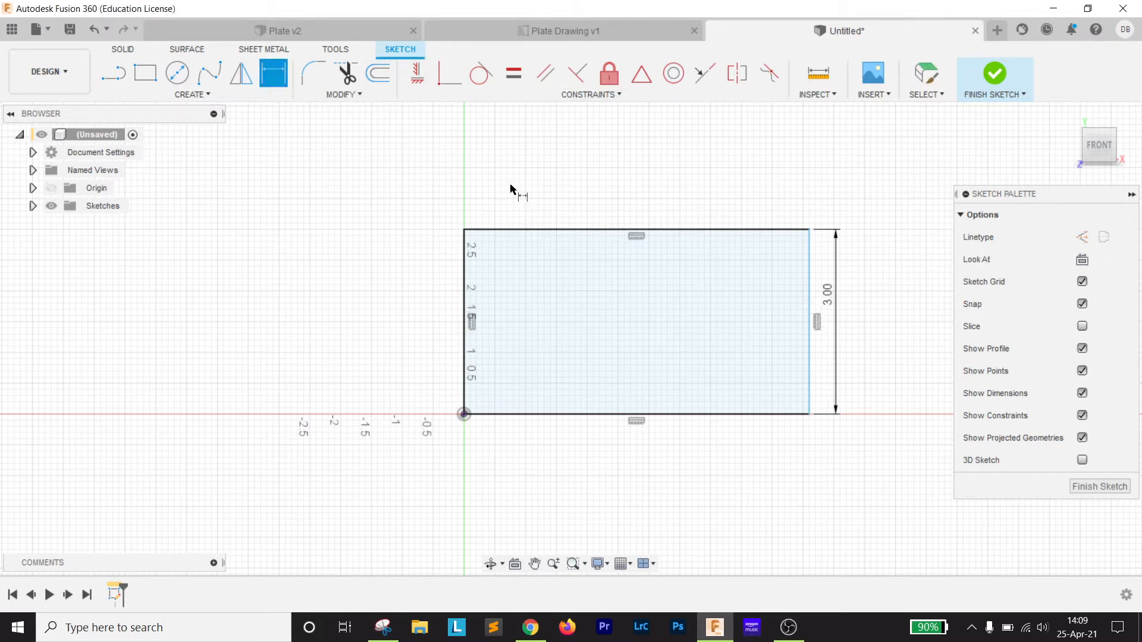
- Dimension the rectangle's top edge with the expression d1*(5/3), finish the sketch and return to the home view
{"action": "left_click", "coordinate": [540, 232]}
{"action": "left_click", "coordinate": [543, 194]}
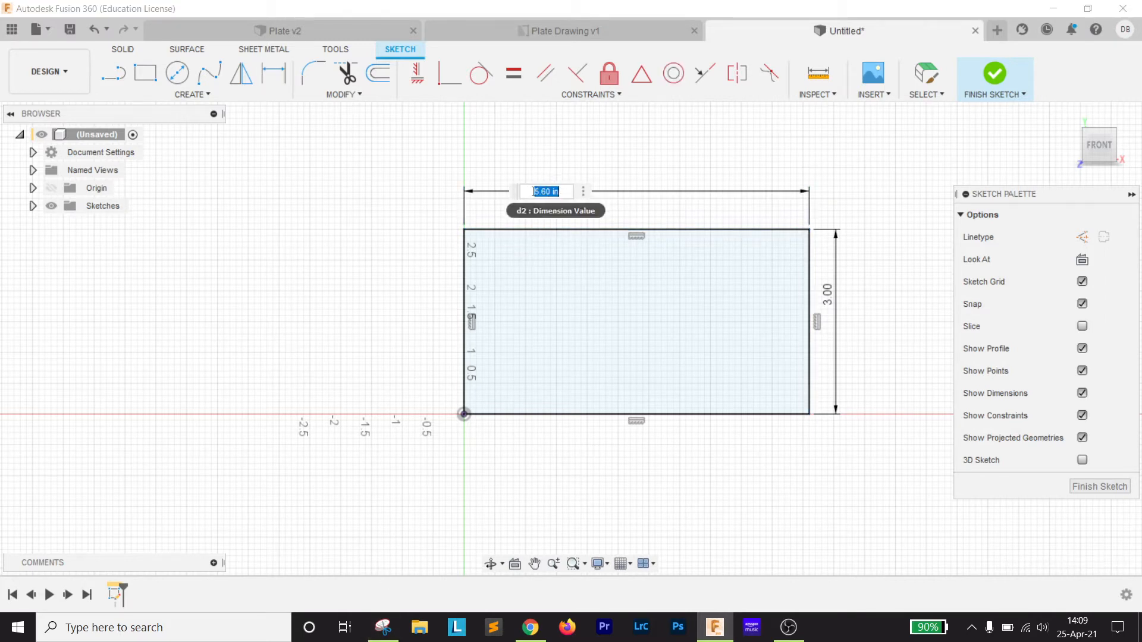
{"action": "left_click", "coordinate": [383, 627]}
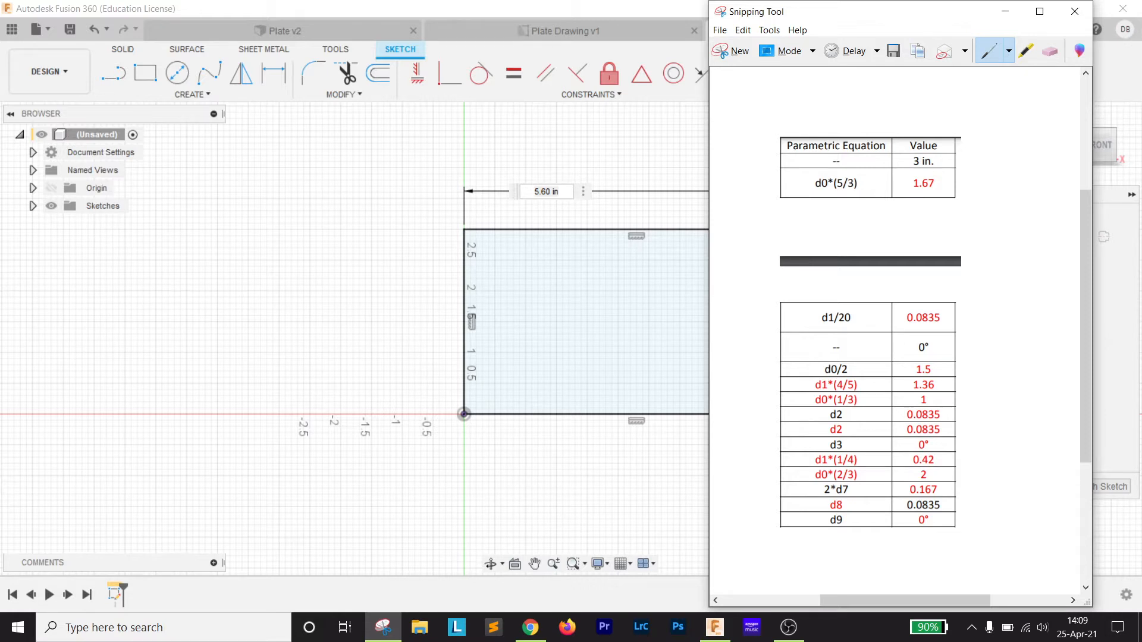
{"action": "left_click", "coordinate": [559, 191]}
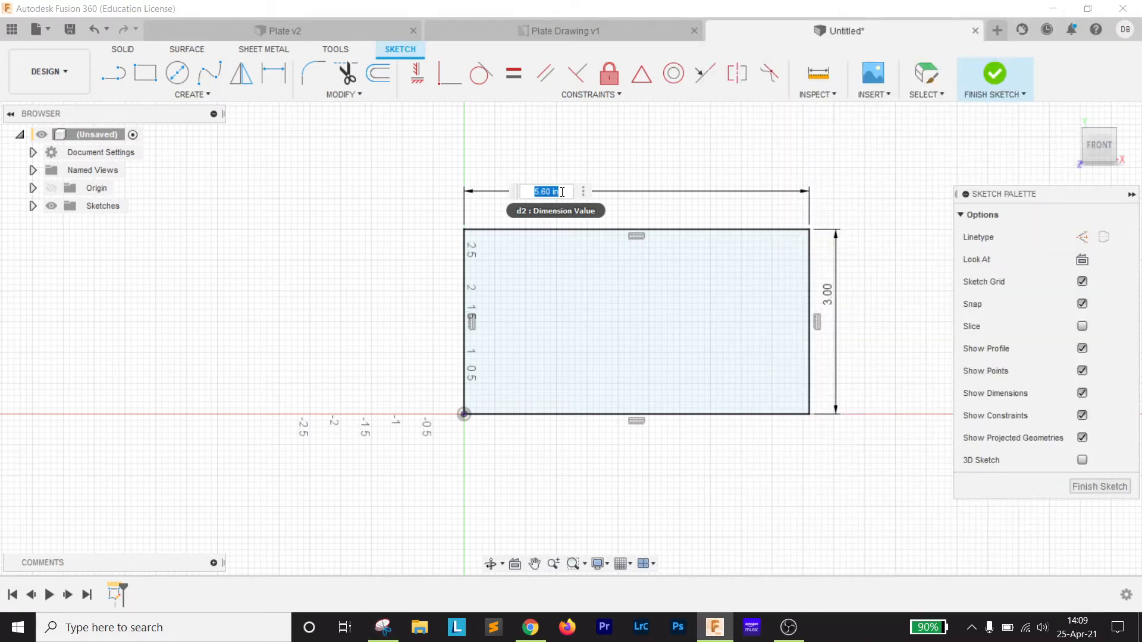
{"action": "type", "text": "d1* (5/3"}
{"action": "key", "text": "BackSpace"}
{"action": "type", "text": "3)"}
{"action": "key", "text": "Return"}
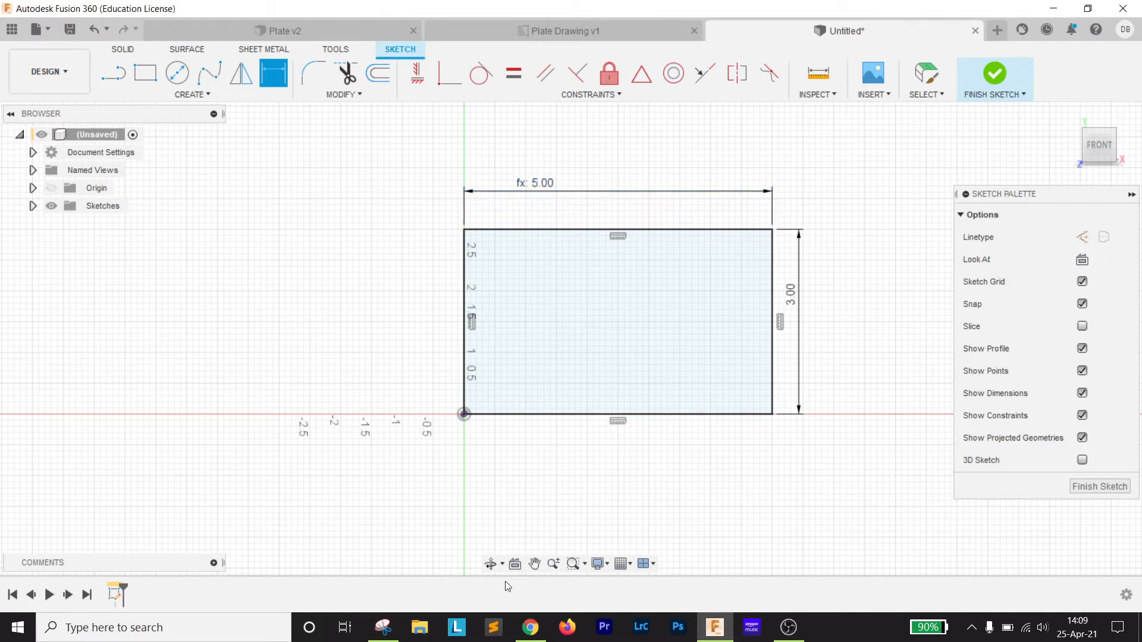
{"action": "left_click", "coordinate": [999, 72]}
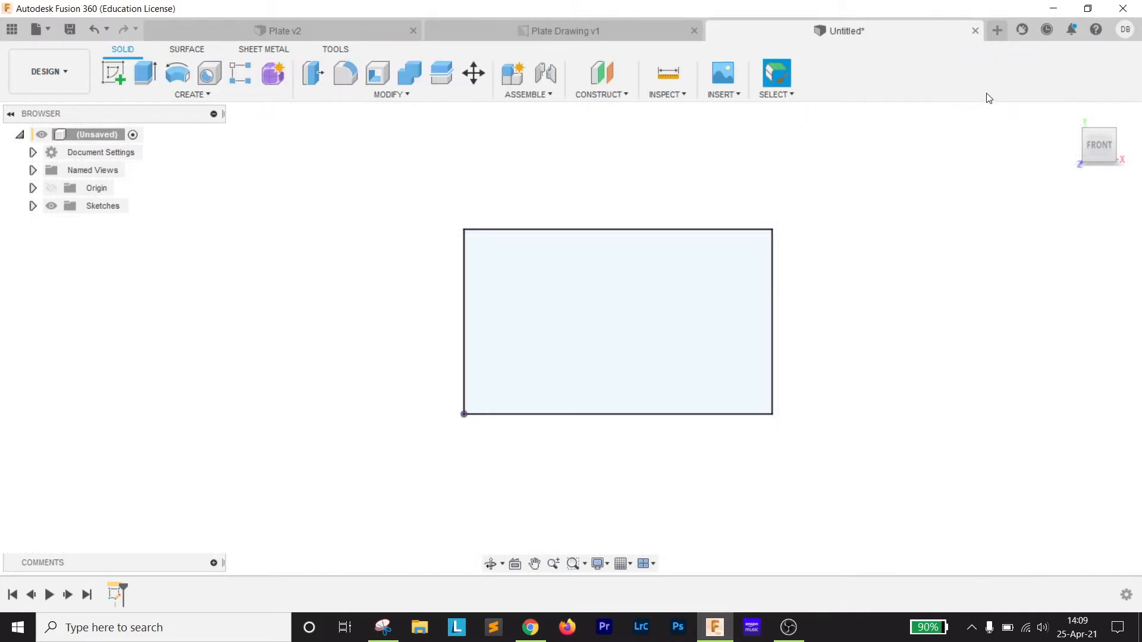
{"action": "left_click", "coordinate": [1069, 116]}
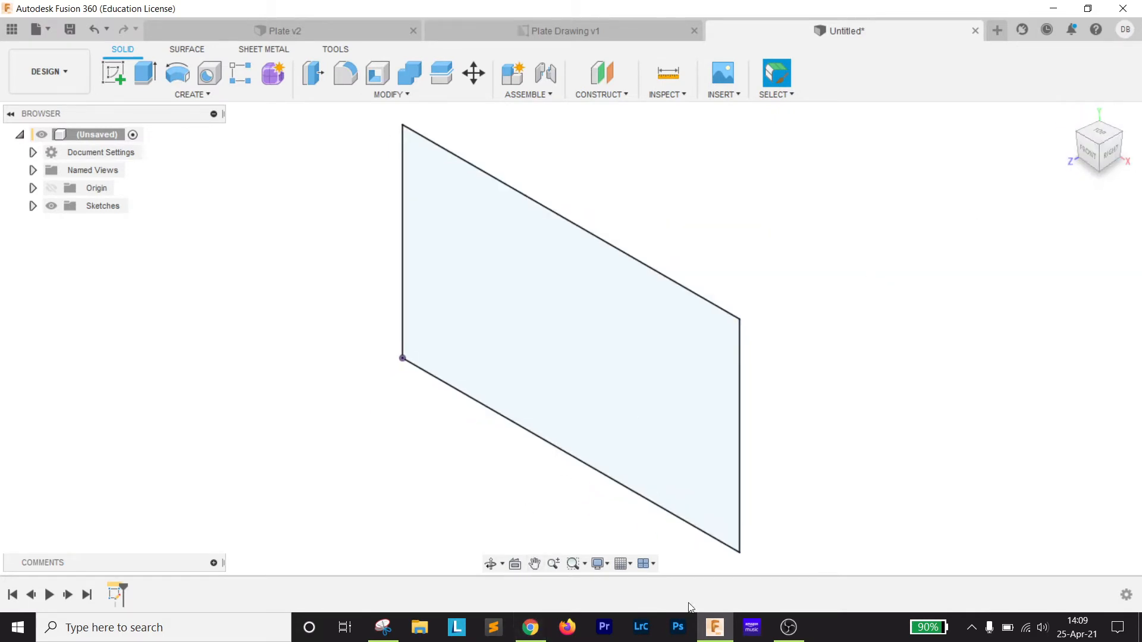
- Examine the plate drawing and thickness relationship in the Activity2_3_2Parametric_Constraints document in Chrome and the equation table in Snipping Tool
{"action": "left_click", "coordinate": [393, 626]}
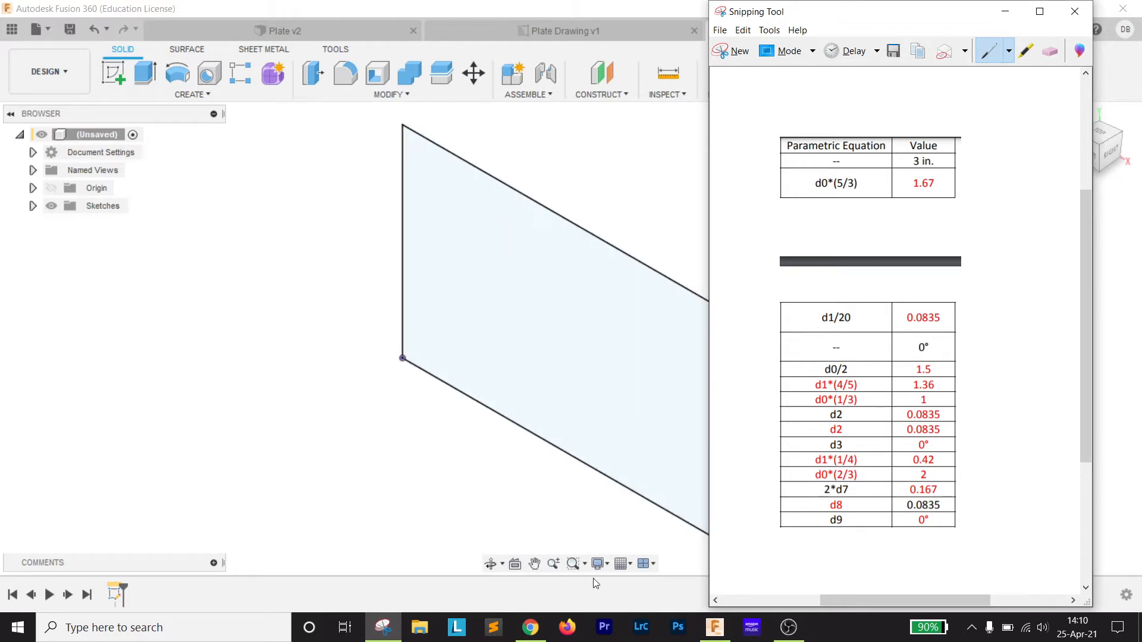
{"action": "left_click", "coordinate": [531, 628]}
{"action": "scroll", "coordinate": [648, 419], "scroll_direction": "down", "scroll_amount": 3}
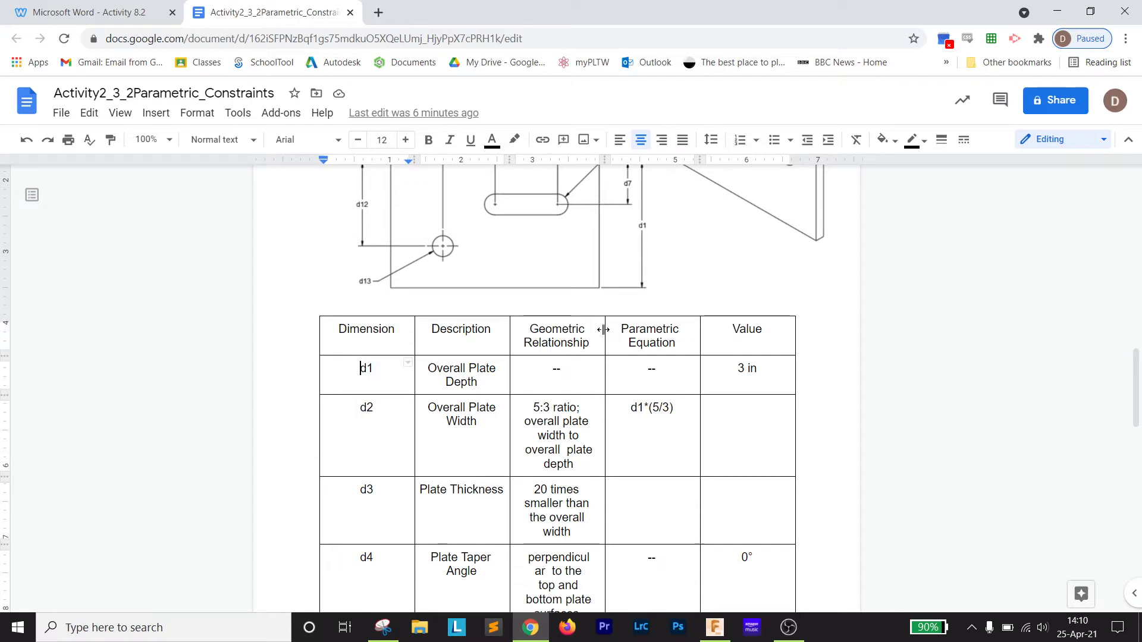
{"action": "scroll", "coordinate": [725, 474], "scroll_direction": "down", "scroll_amount": 8}
{"action": "scroll", "coordinate": [718, 471], "scroll_direction": "up", "scroll_amount": 9}
{"action": "scroll", "coordinate": [719, 472], "scroll_direction": "up", "scroll_amount": 3}
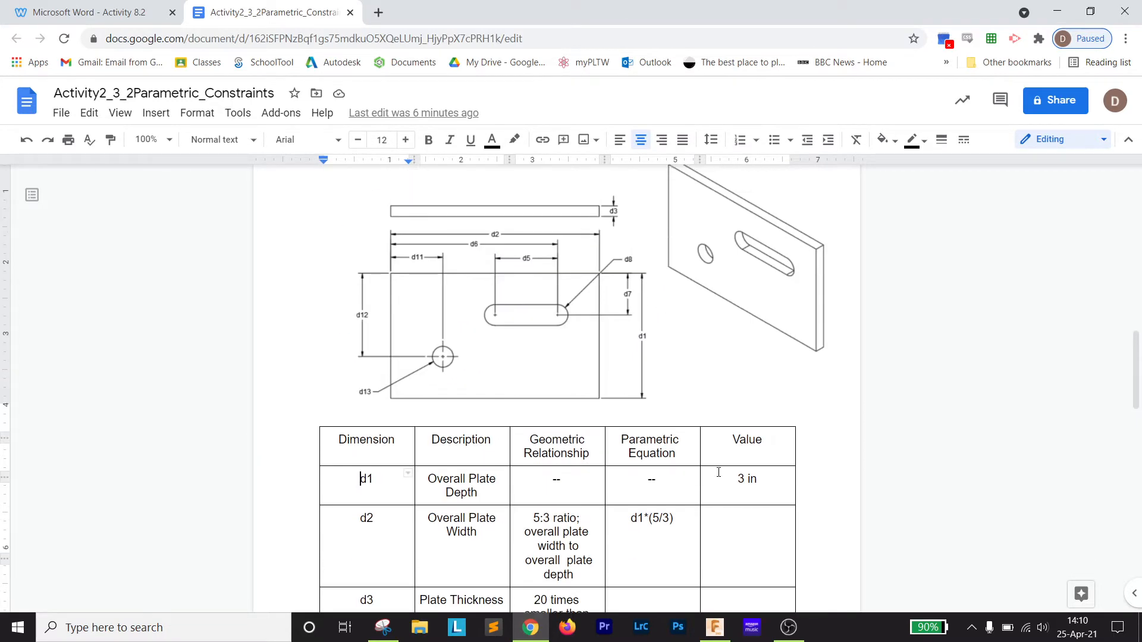
{"action": "scroll", "coordinate": [721, 536], "scroll_direction": "down", "scroll_amount": 3}
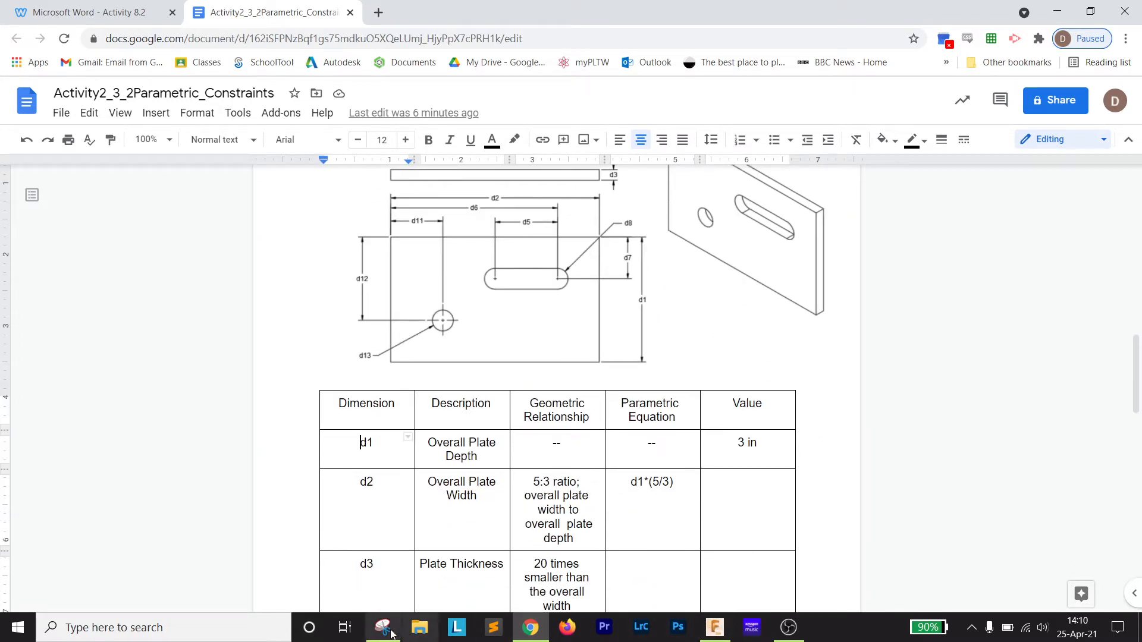
{"action": "left_click", "coordinate": [715, 627]}
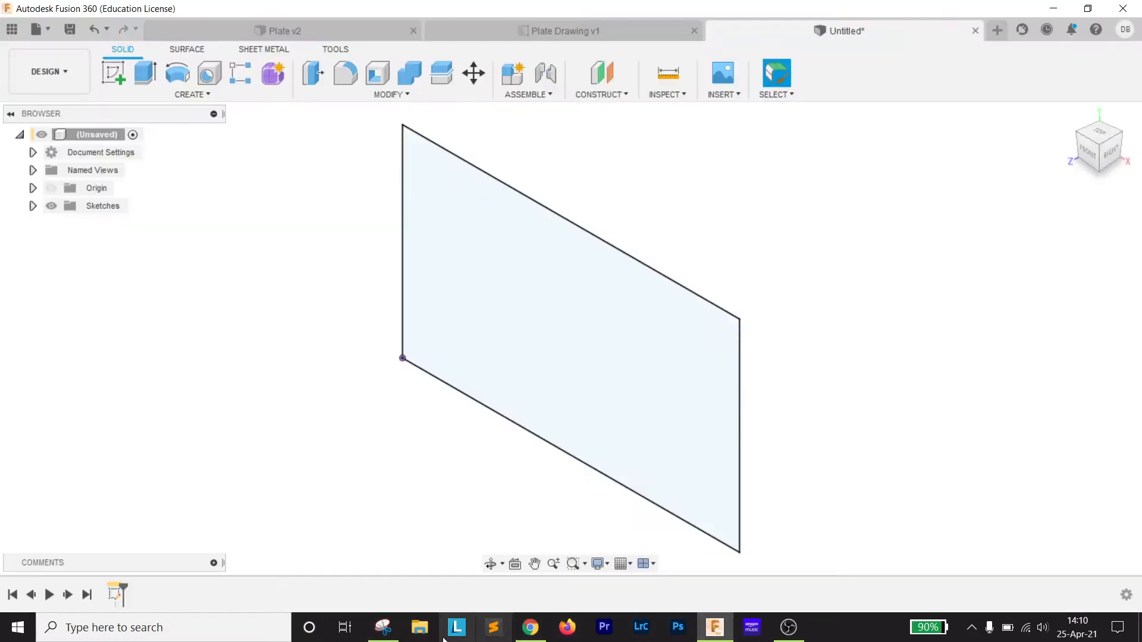
{"action": "left_click", "coordinate": [382, 627]}
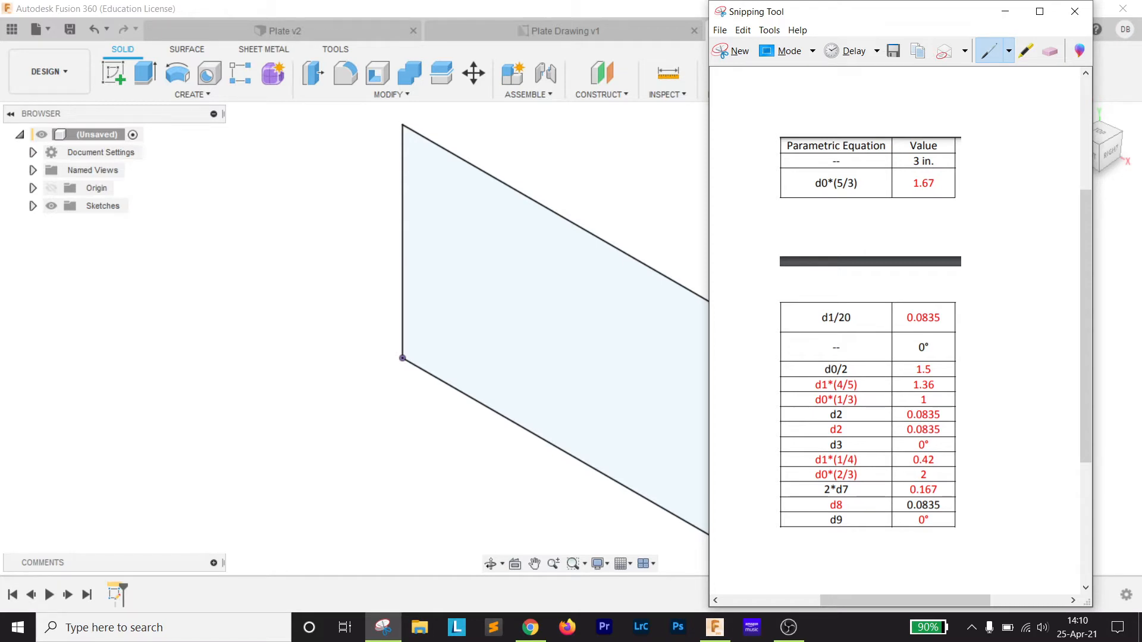
- Extrude the rectangle as a new body by a distance of d2/20 and start a sketch on its front face
{"action": "left_click", "coordinate": [146, 72]}
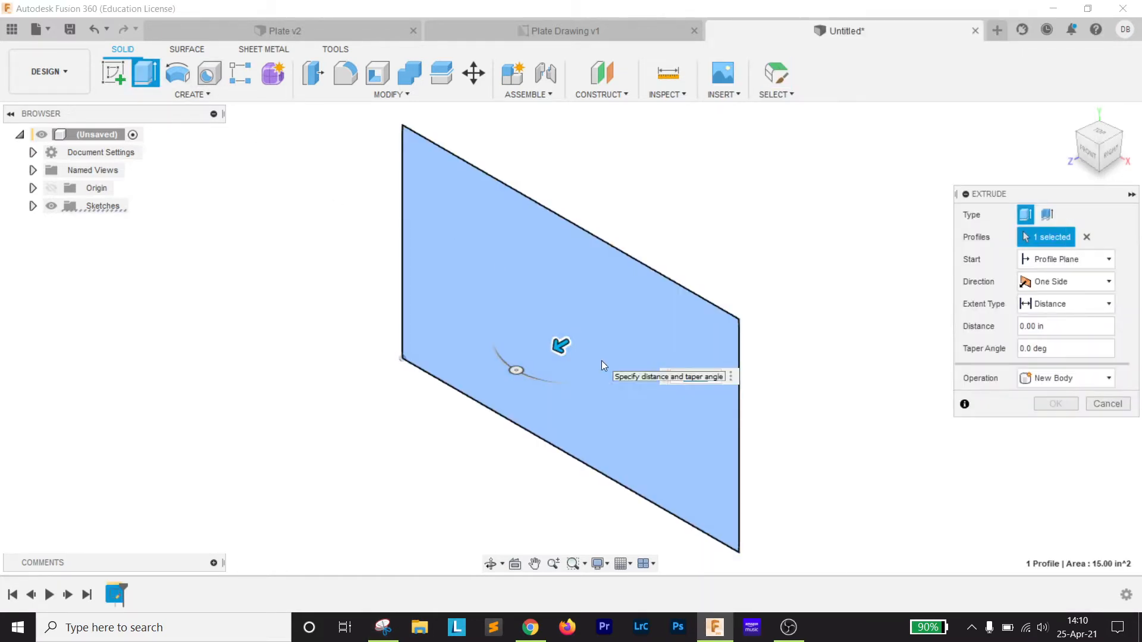
{"action": "type", "text": "d2"}
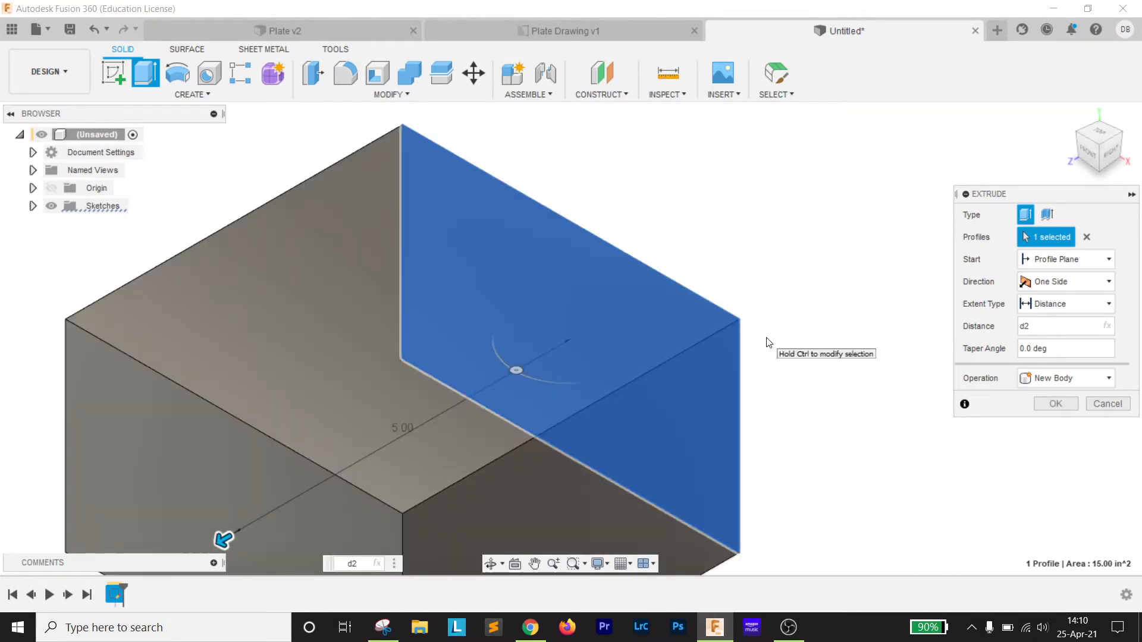
{"action": "type", "text": "/20"}
{"action": "key", "text": "Return"}
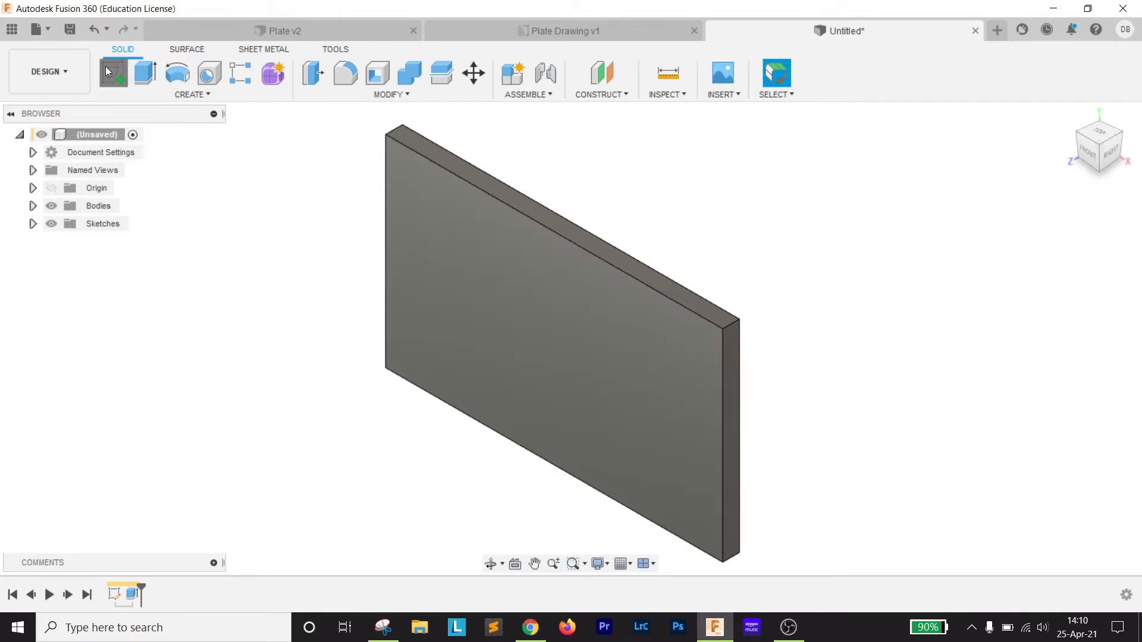
{"action": "left_click", "coordinate": [107, 71]}
{"action": "left_click", "coordinate": [476, 253]}
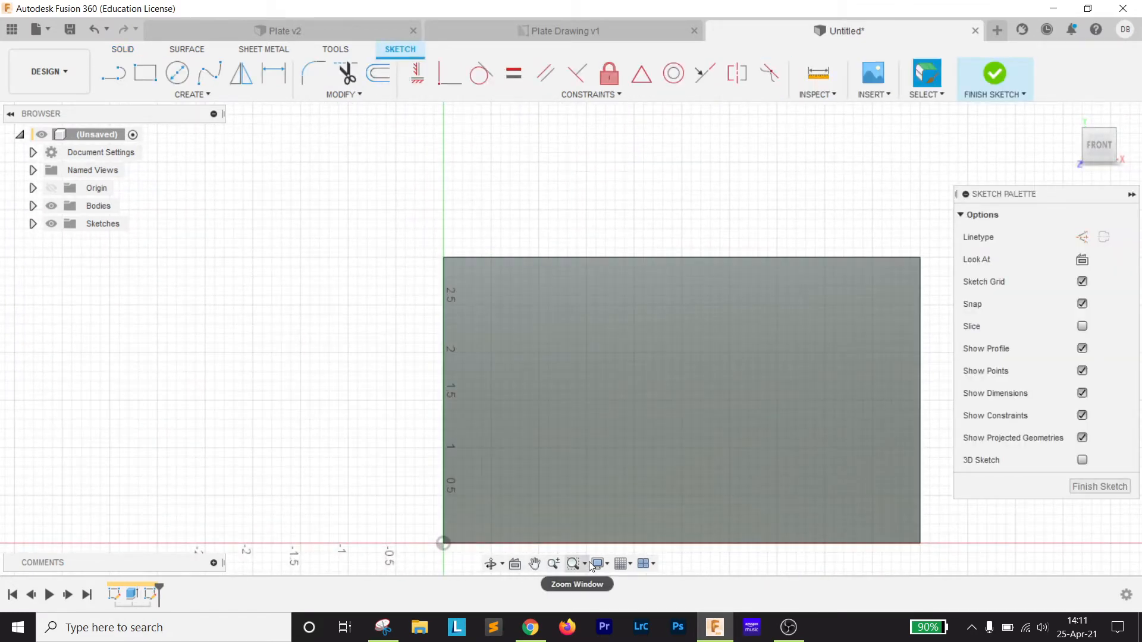
- Review the names and expressions of the Sketch1 and Extrude1 dimensions in the model parameters
{"action": "left_click", "coordinate": [358, 95]}
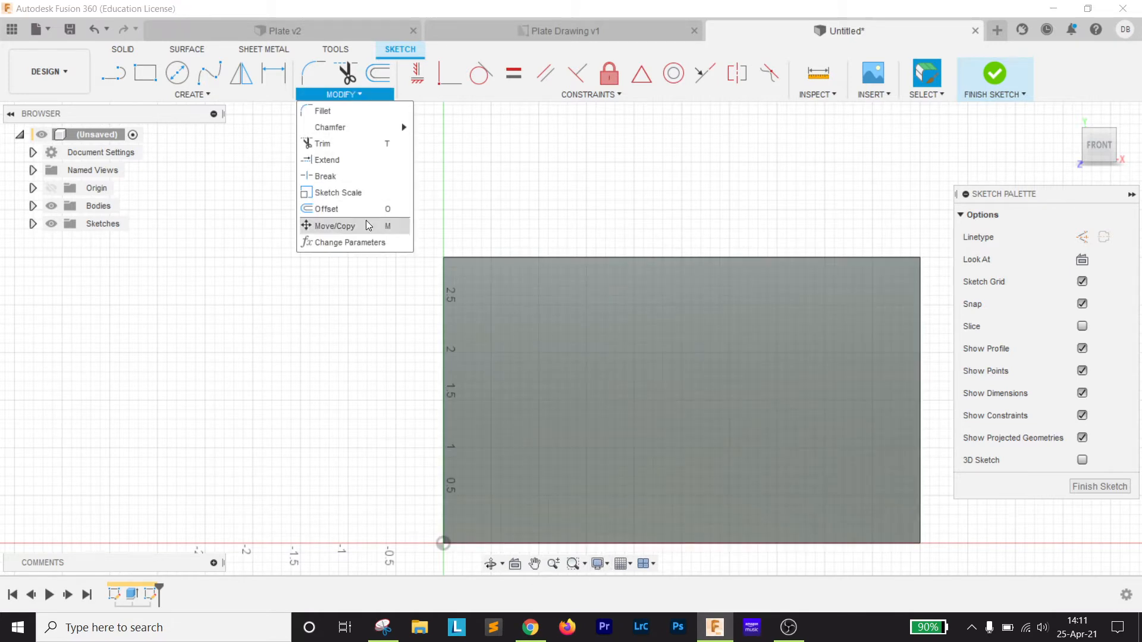
{"action": "left_click", "coordinate": [357, 242]}
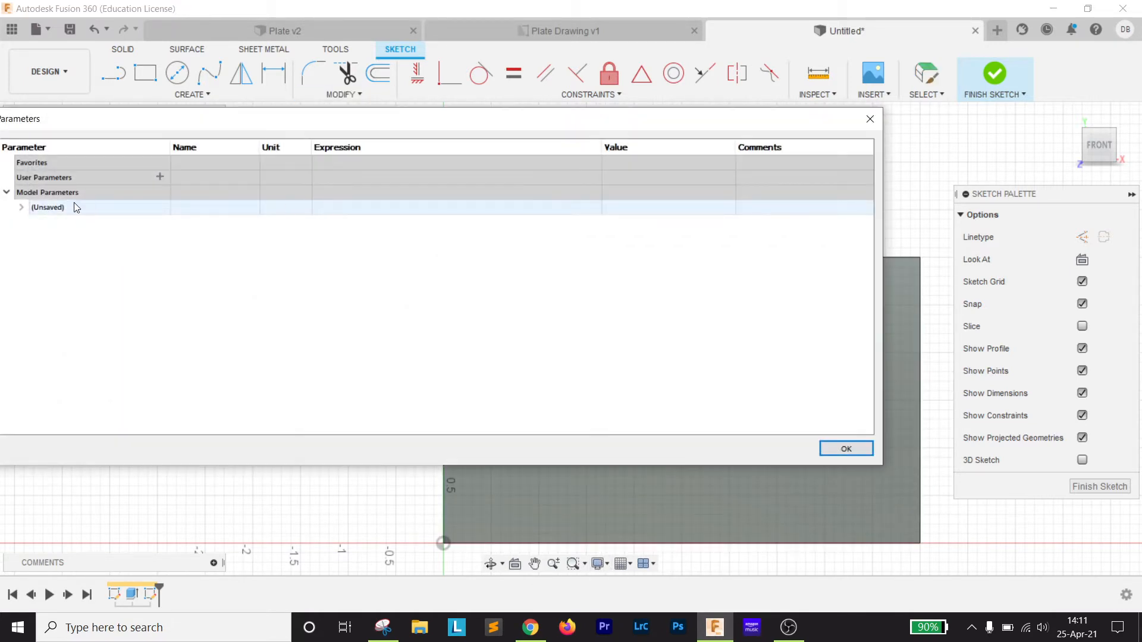
{"action": "left_click", "coordinate": [21, 207]}
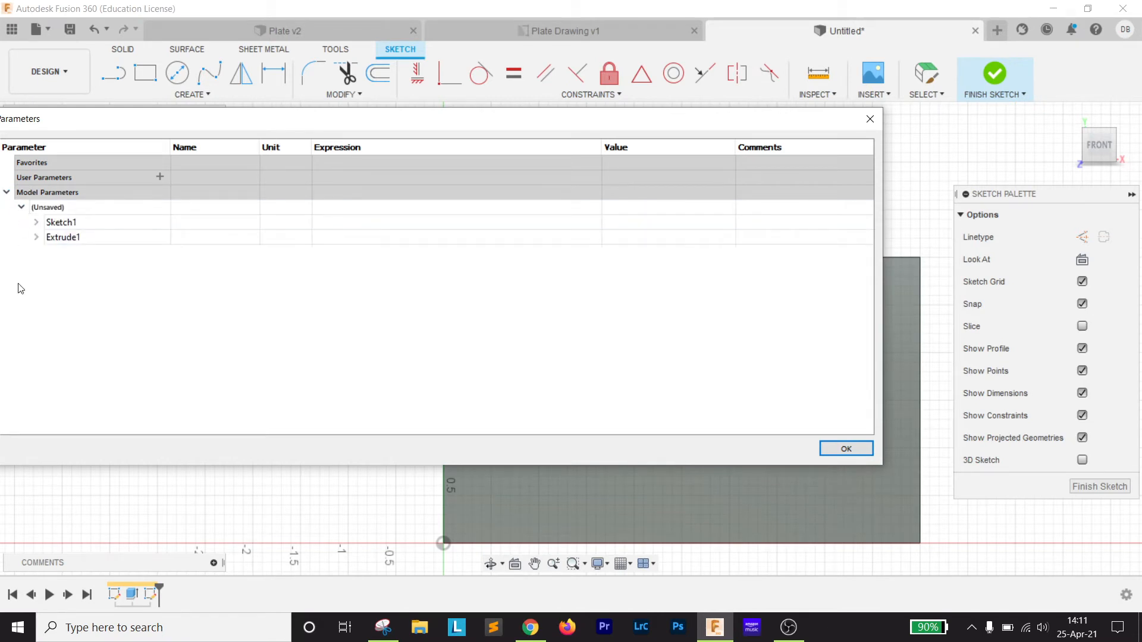
{"action": "left_click", "coordinate": [36, 223]}
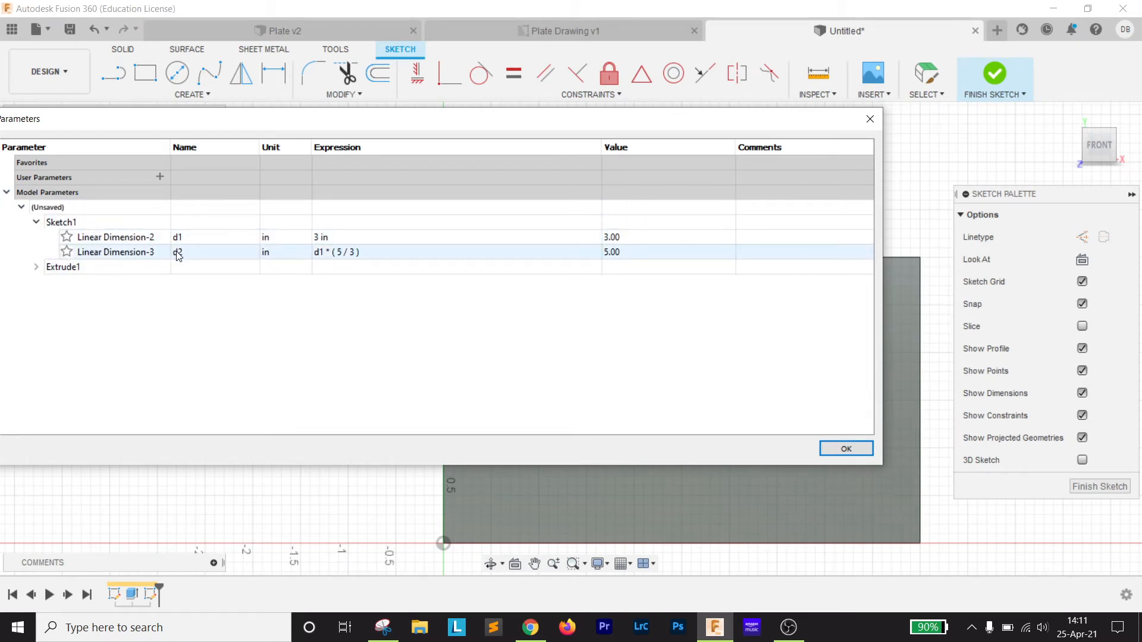
{"action": "left_click", "coordinate": [35, 267]}
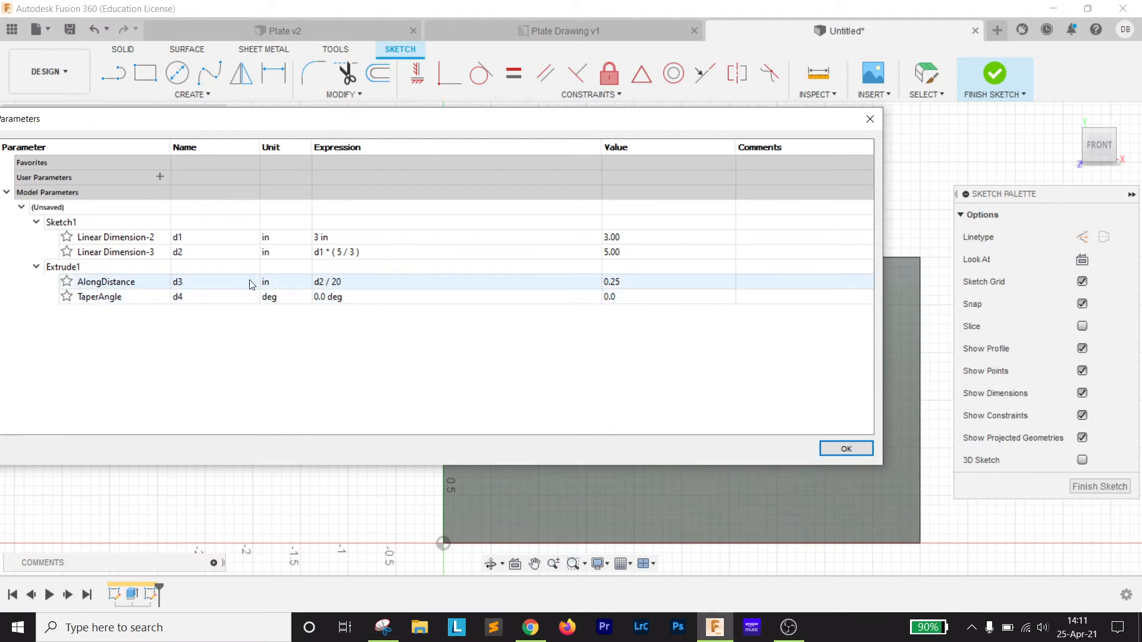
{"action": "left_click", "coordinate": [36, 267]}
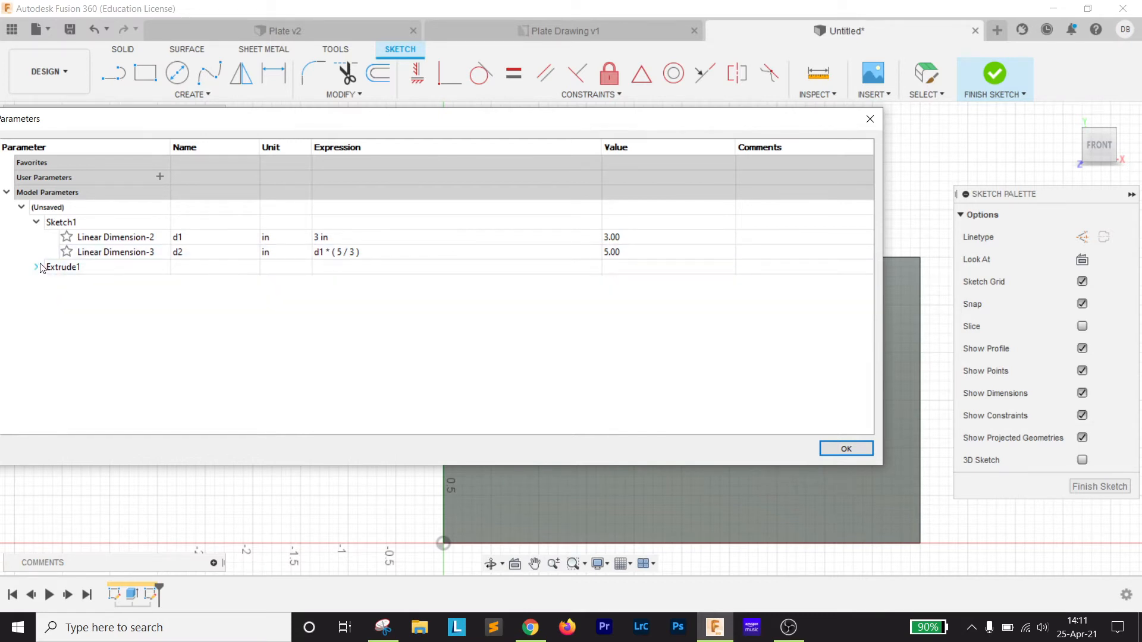
{"action": "left_click", "coordinate": [37, 222]}
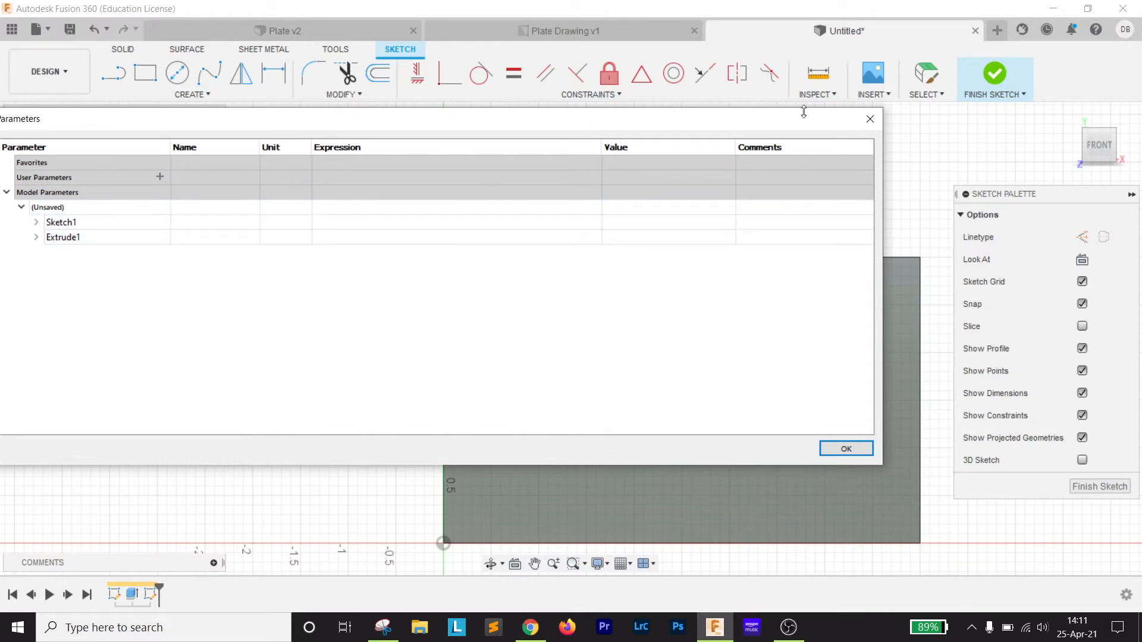
- Sketch a horizontal center-to-center slot with centers about 1.7 in apart in the upper right area of the plate's front face
{"action": "left_click", "coordinate": [842, 450]}
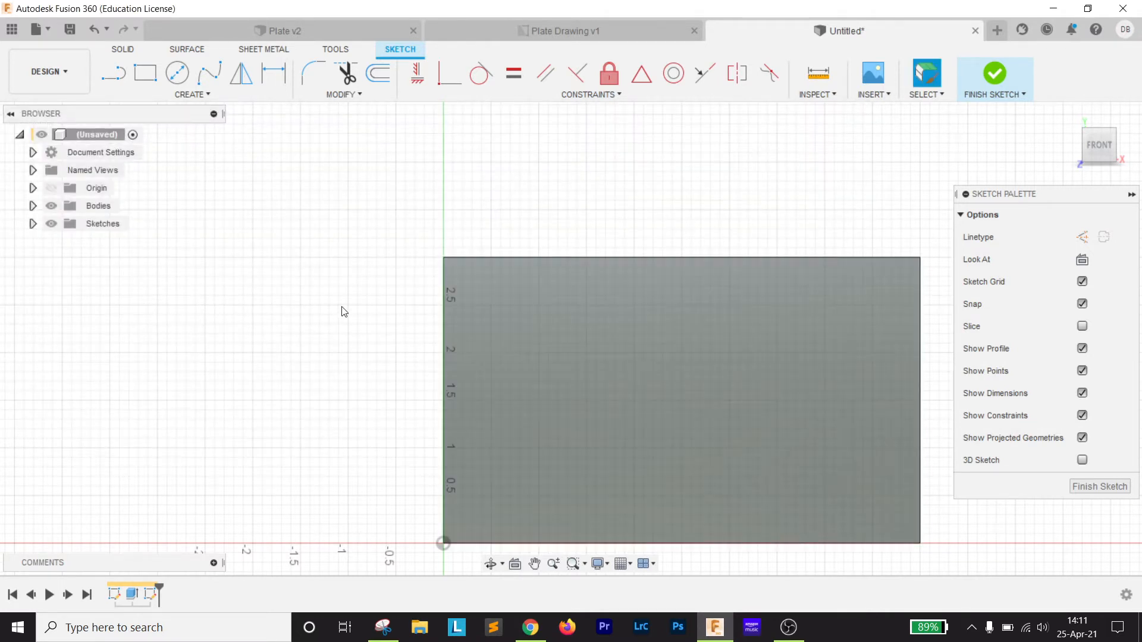
{"action": "left_click", "coordinate": [196, 95]}
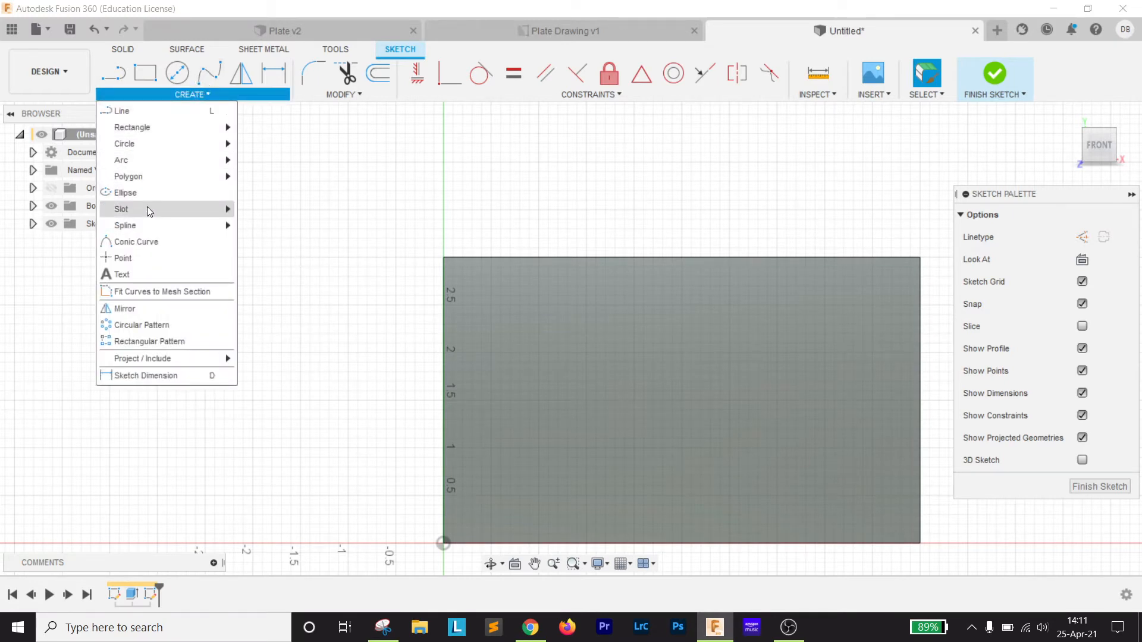
{"action": "mouse_move", "coordinate": [148, 206]}
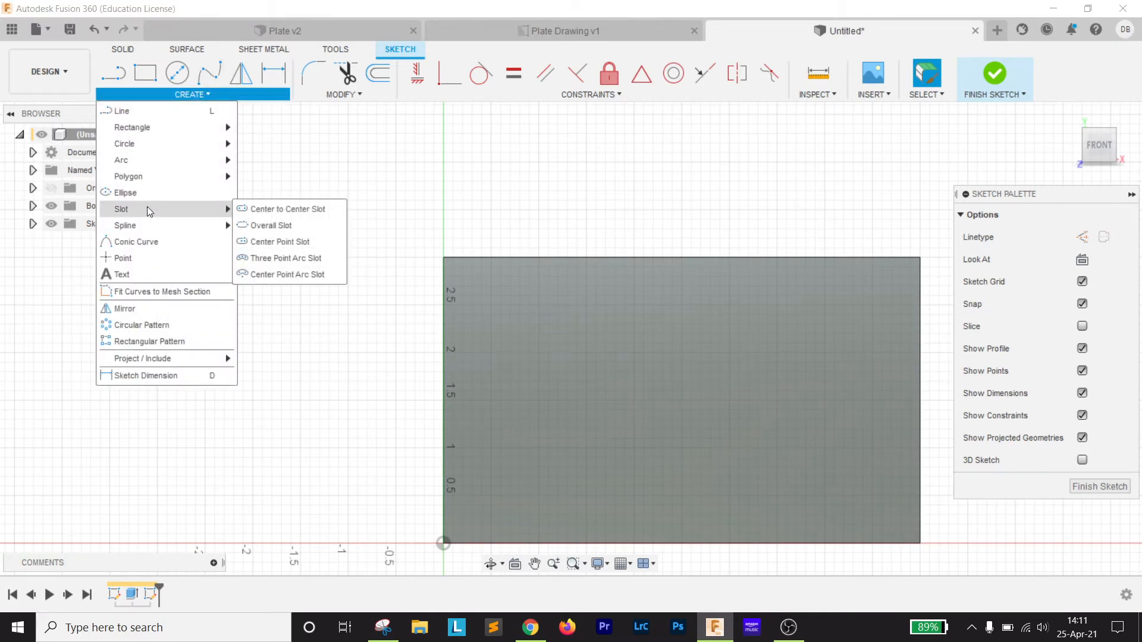
{"action": "left_click", "coordinate": [263, 211]}
{"action": "middle_click_drag", "start_coordinate": [581, 222], "coordinate": [448, 186]}
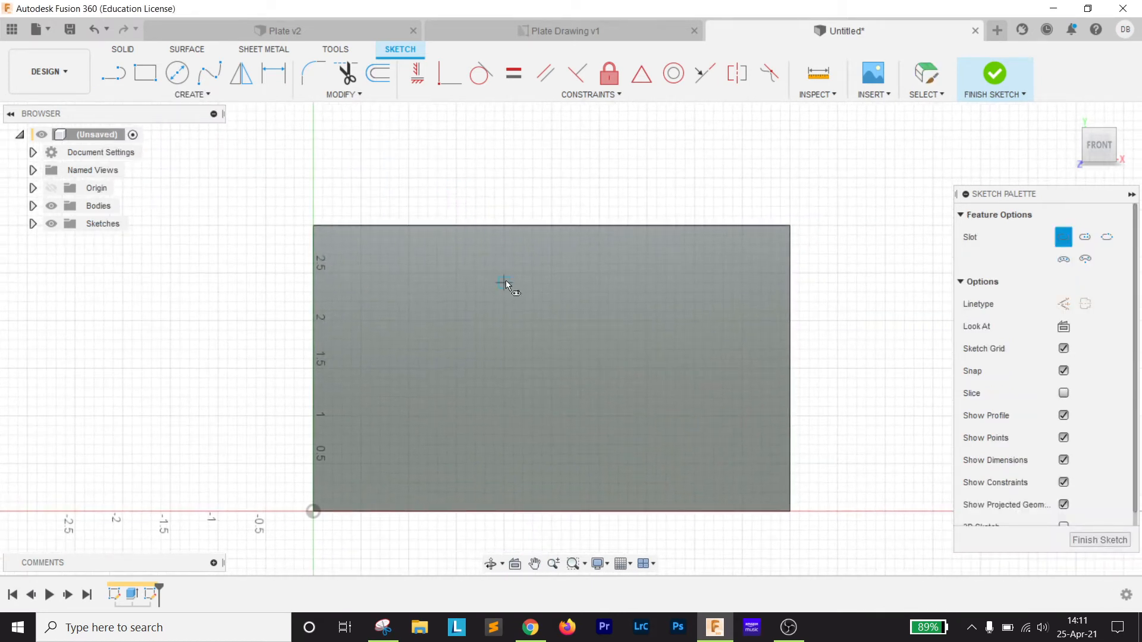
{"action": "left_click", "coordinate": [524, 311]}
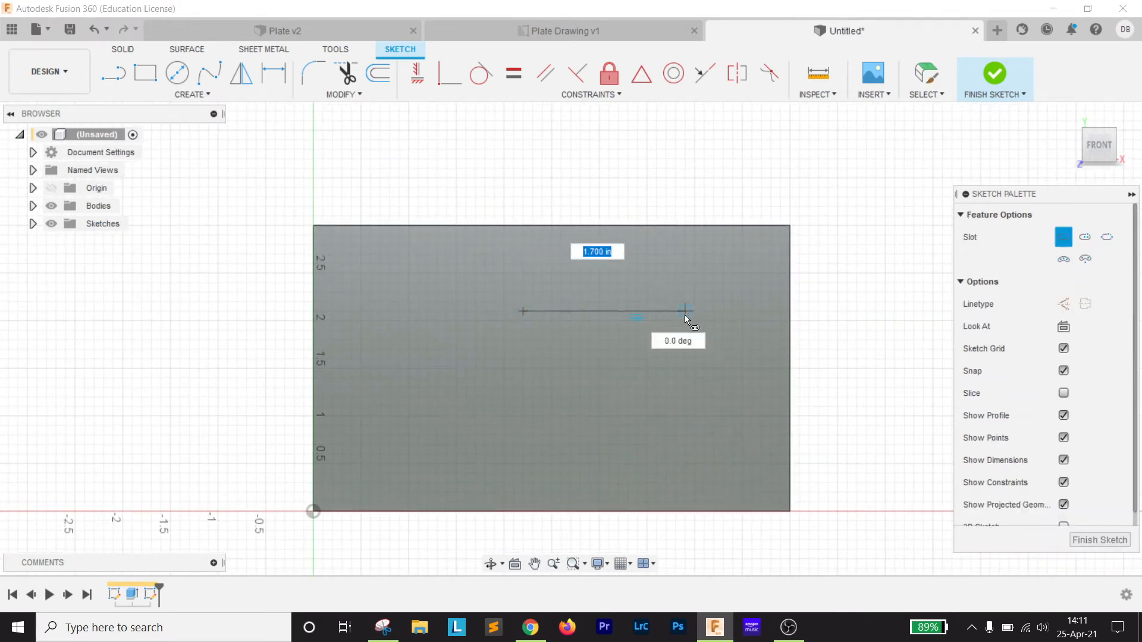
{"action": "left_click", "coordinate": [684, 312]}
{"action": "left_click", "coordinate": [672, 336]}
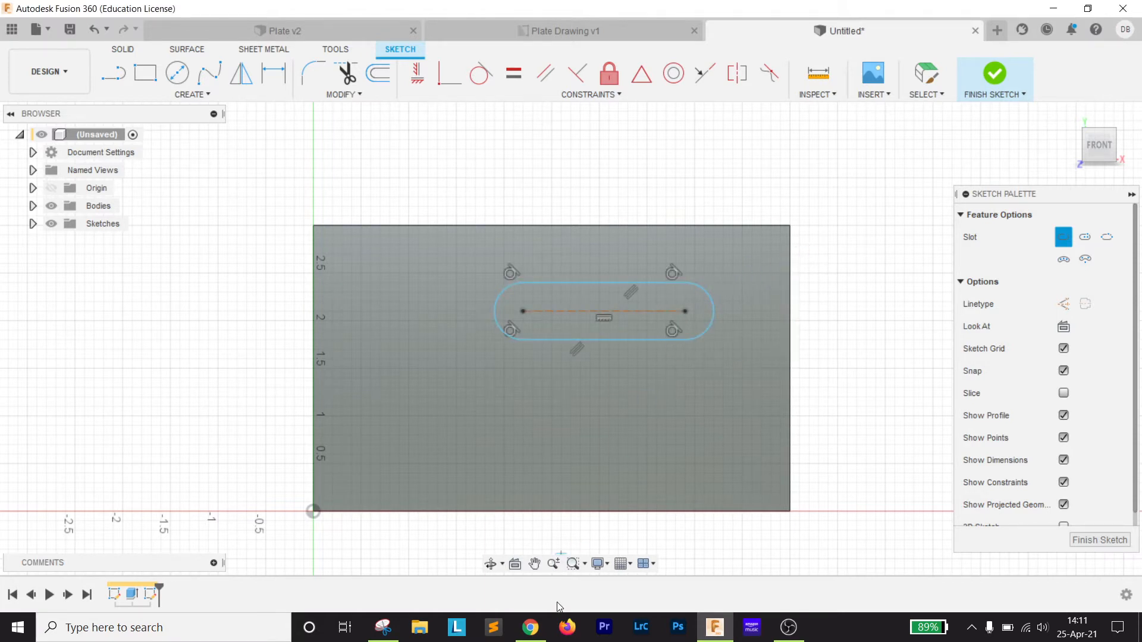
- Examine the slot dimensions in the plate drawing of the Activity2_3_2Parametric_Constraints document in Chrome, then return to Fusion 360
{"action": "left_click", "coordinate": [528, 628]}
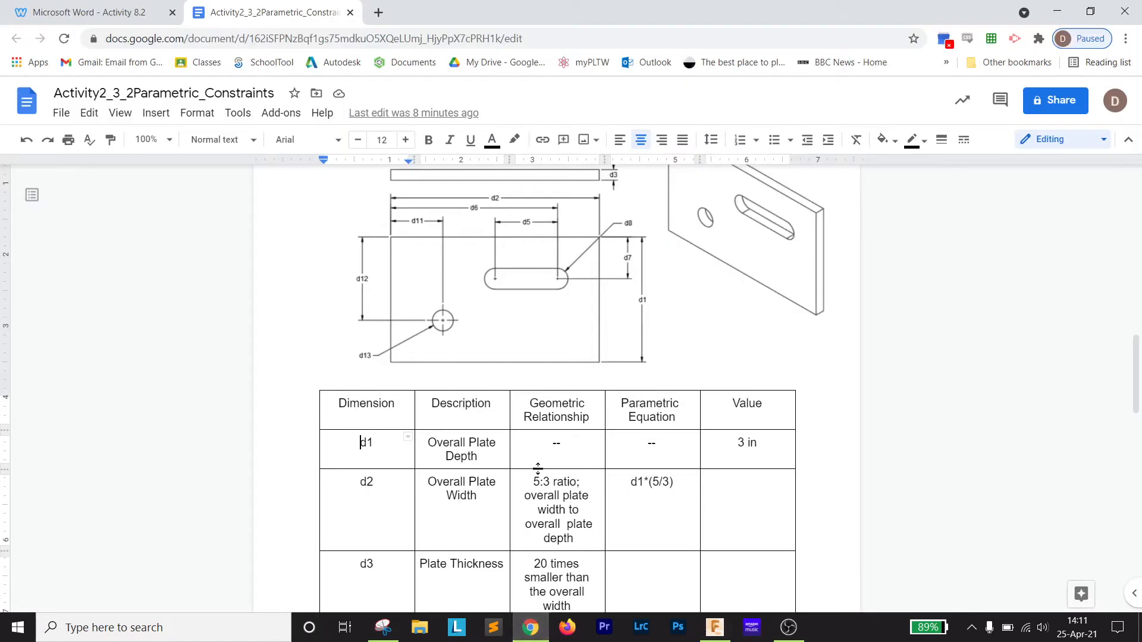
{"action": "scroll", "coordinate": [539, 464], "scroll_direction": "up", "scroll_amount": 3}
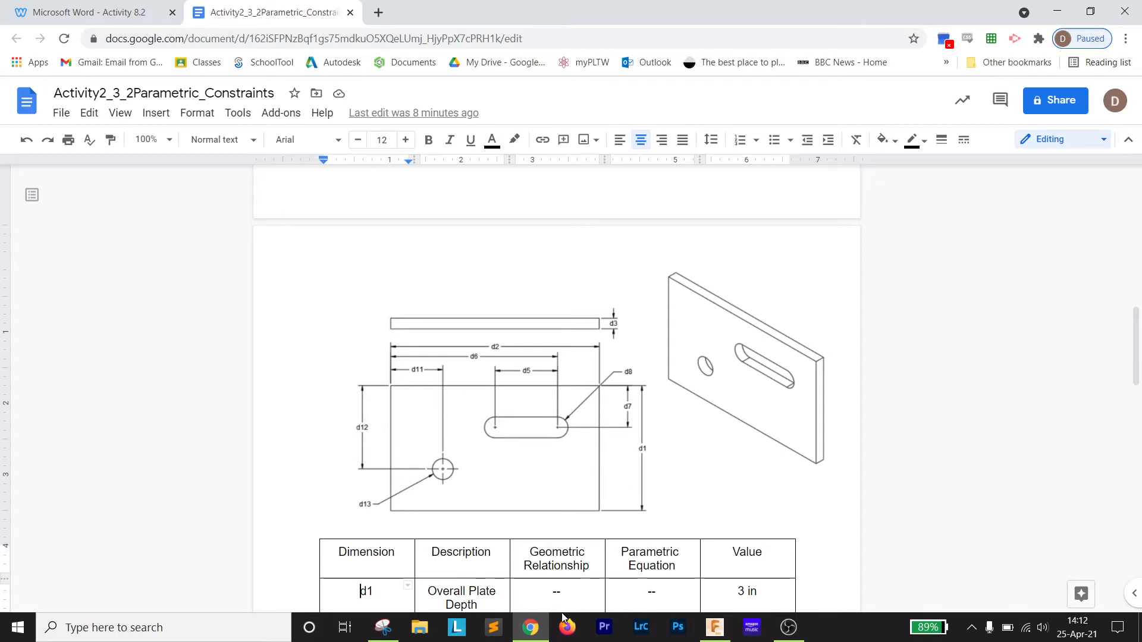
{"action": "left_click", "coordinate": [709, 628]}
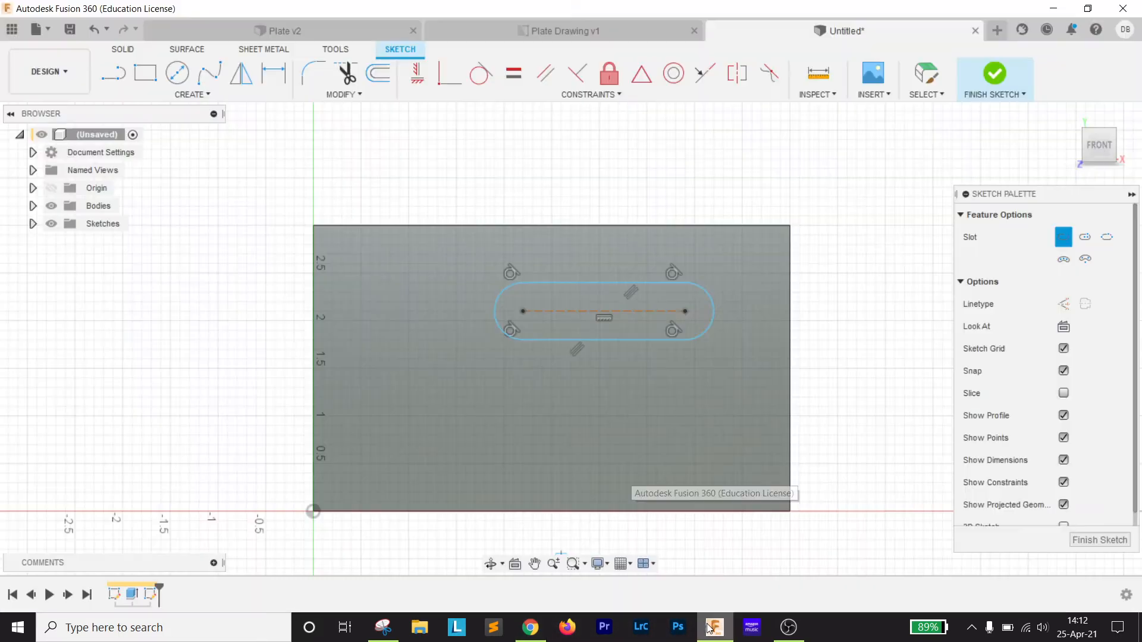
- Switch to Snipping Tool and handwrite dimension numbers 5 to 14 in red beside the equation rows from d0/2 to d8
{"action": "left_click", "coordinate": [382, 627]}
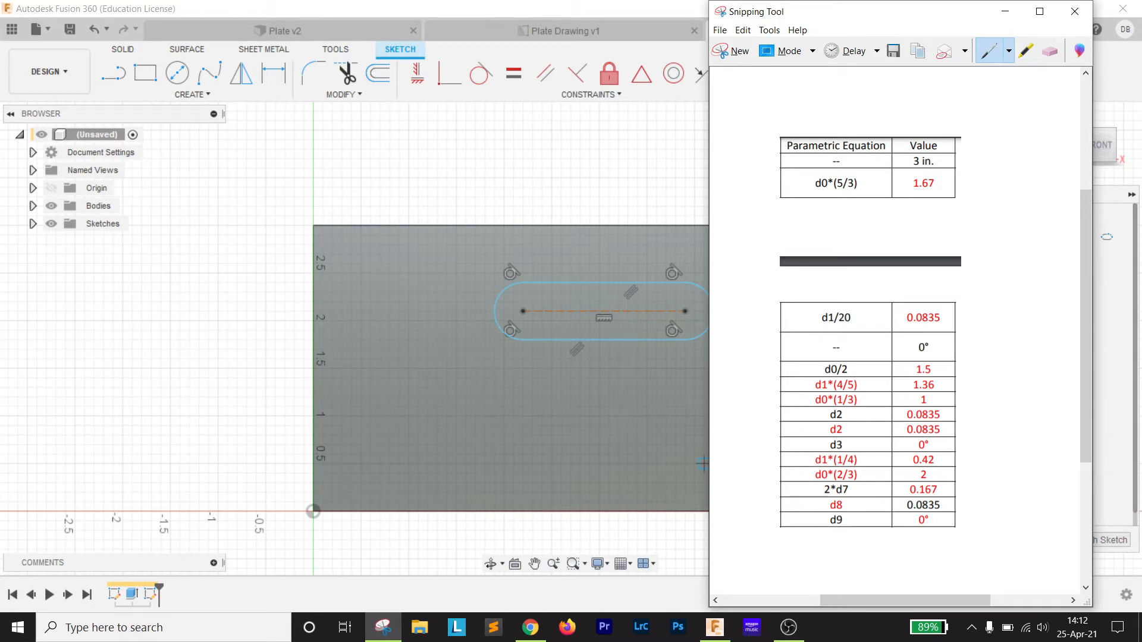
{"action": "left_click", "coordinate": [1009, 52]}
{"action": "left_click", "coordinate": [1005, 73]}
{"action": "left_click_drag", "start_coordinate": [776, 413], "coordinate": [780, 451]}
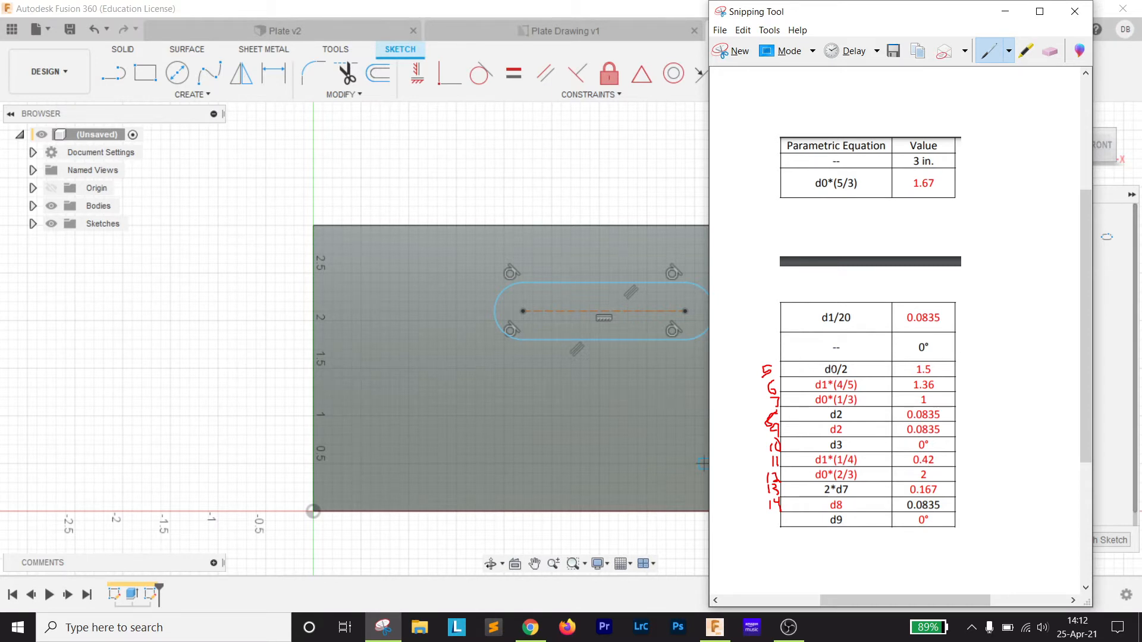
- In the Fusion 360 sketch, dimension the distance between the slot's two centers with the expression d1/2
{"action": "left_click", "coordinate": [284, 75]}
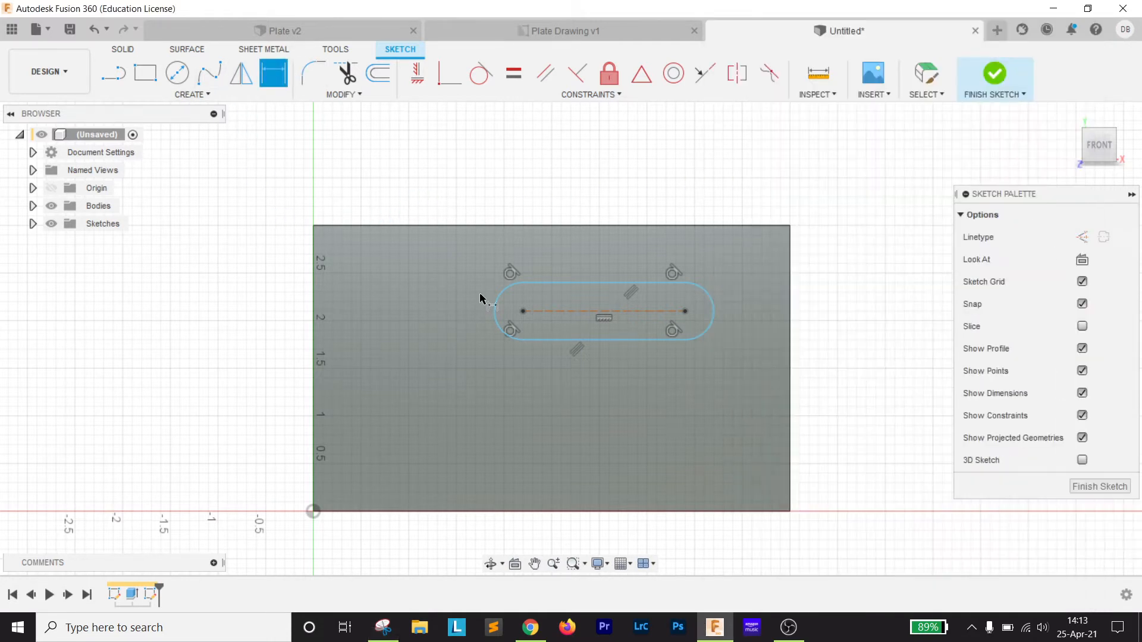
{"action": "left_click", "coordinate": [523, 311]}
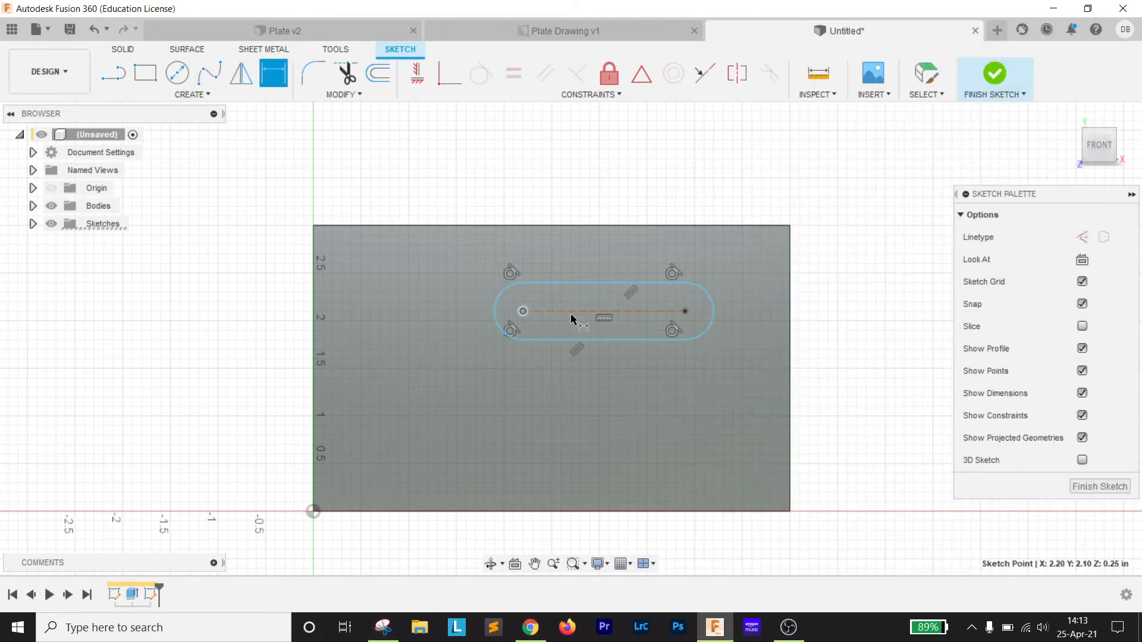
{"action": "left_click", "coordinate": [685, 311]}
{"action": "left_click", "coordinate": [657, 211]}
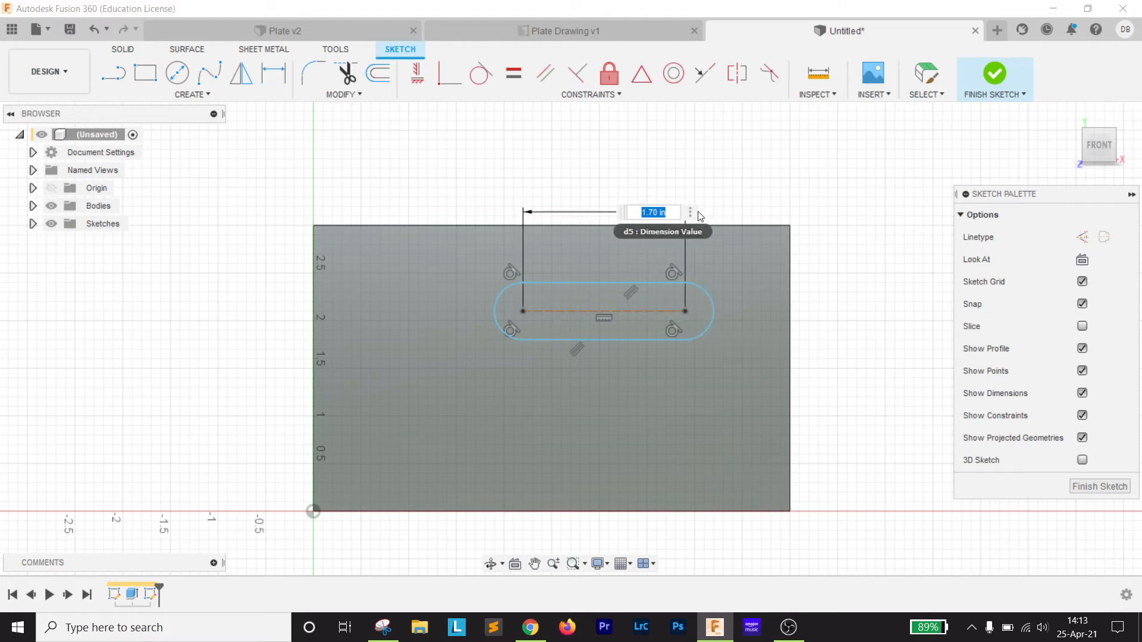
{"action": "type", "text": "d1/2"}
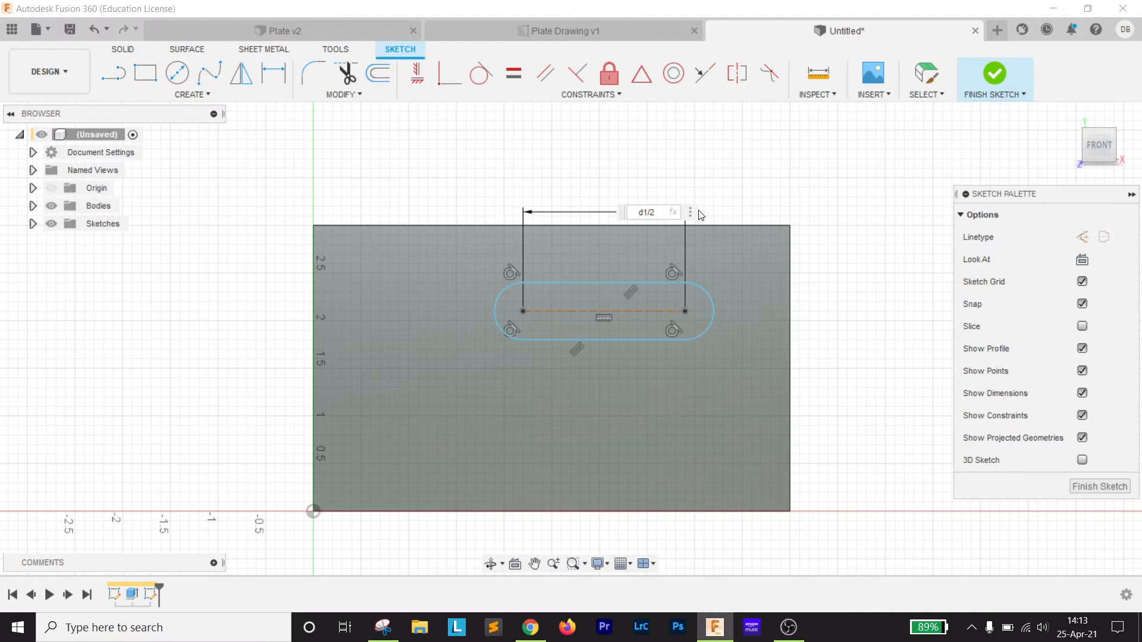
{"action": "key", "text": "Return"}
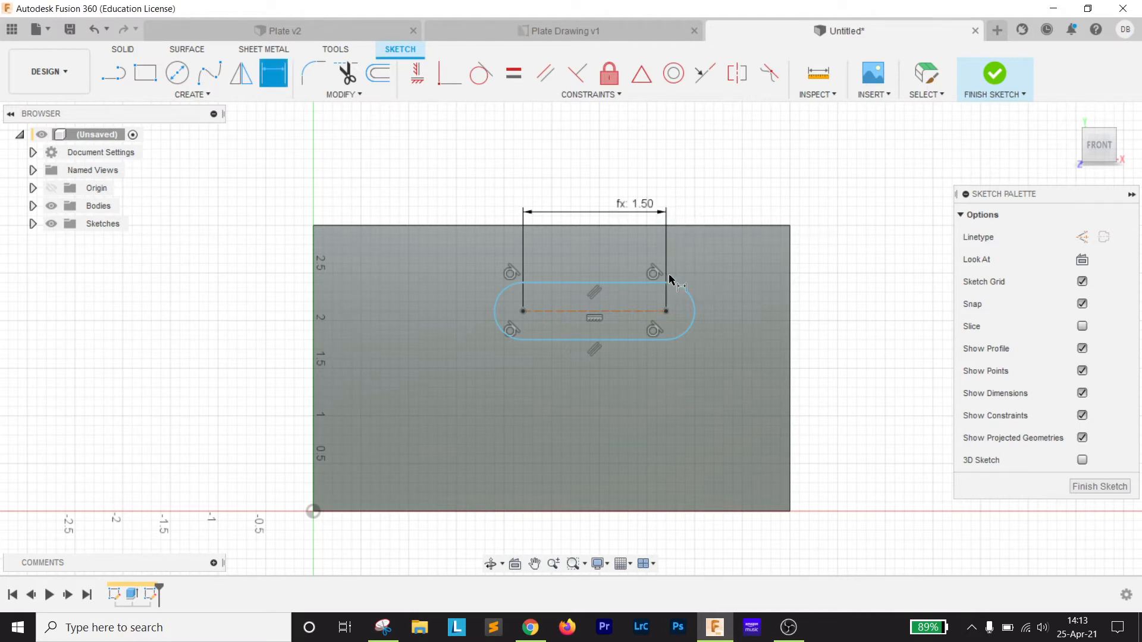
- Dimension the horizontal distance from the plate's left edge to the slot's right center with d2*(4/5), checking the drawing and equation table
{"action": "left_click", "coordinate": [666, 311]}
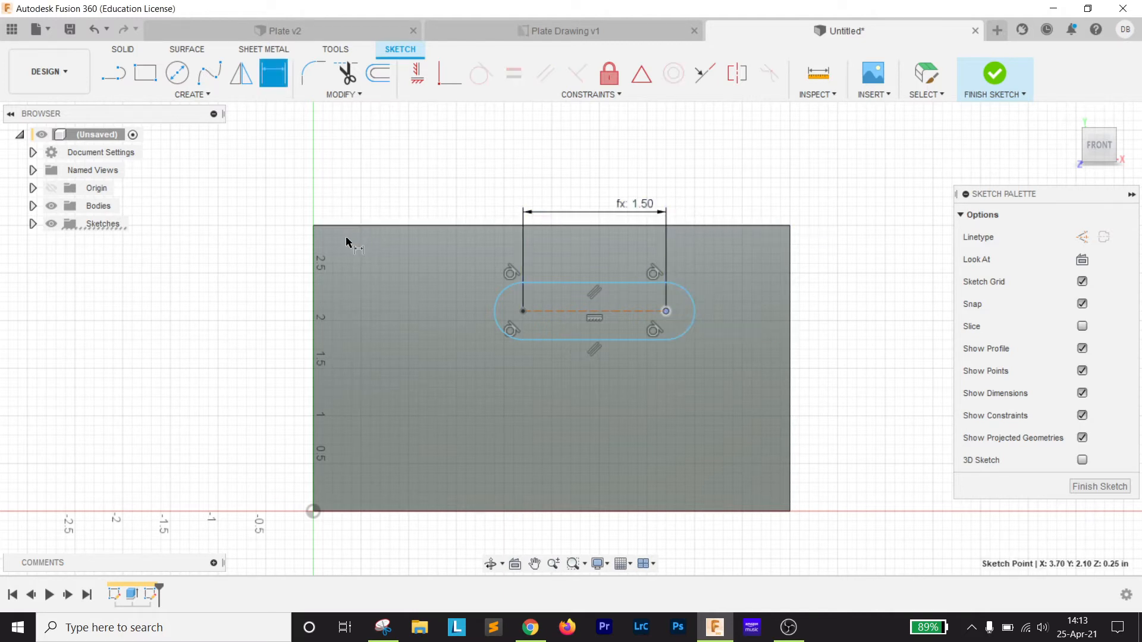
{"action": "left_click", "coordinate": [314, 249]}
{"action": "left_click", "coordinate": [377, 156]}
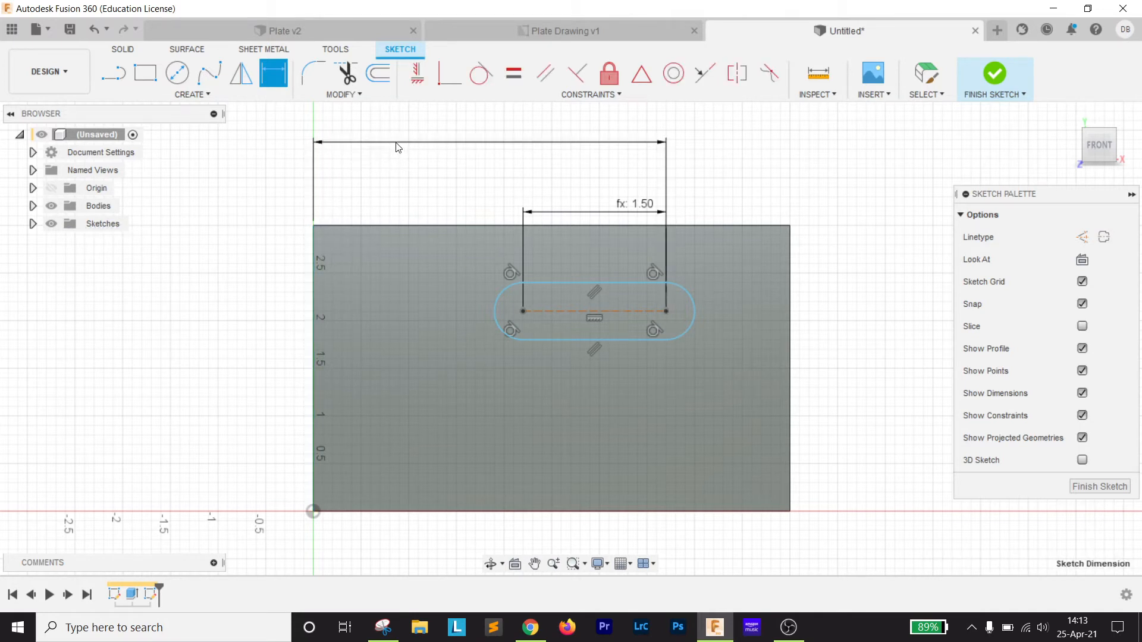
{"action": "left_click", "coordinate": [531, 627]}
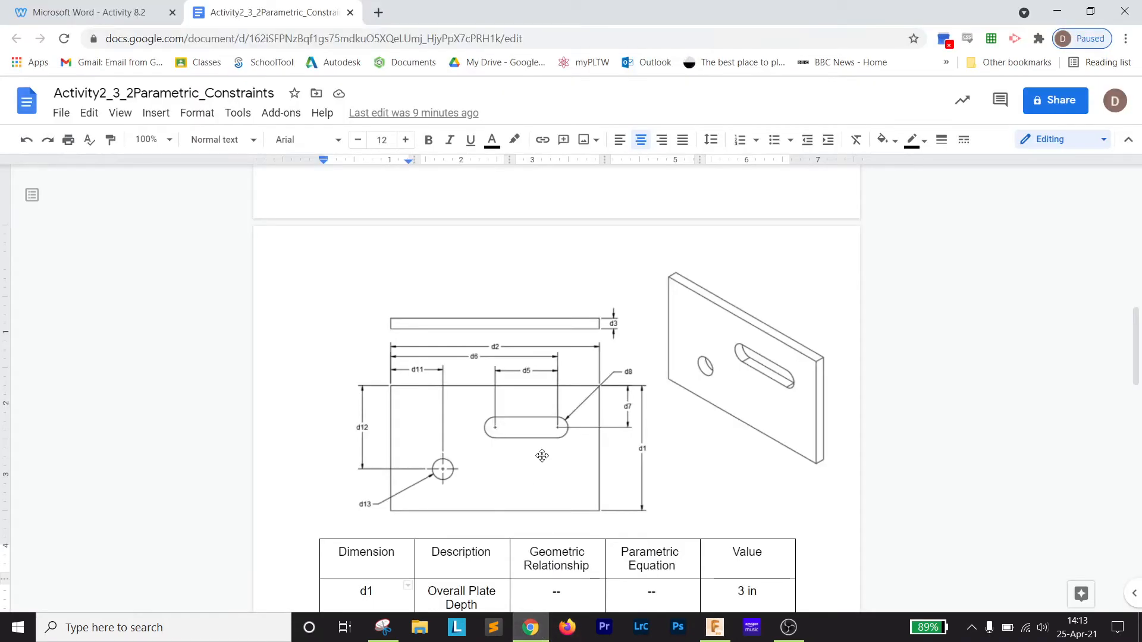
{"action": "left_click", "coordinate": [715, 625]}
{"action": "left_click", "coordinate": [384, 629]}
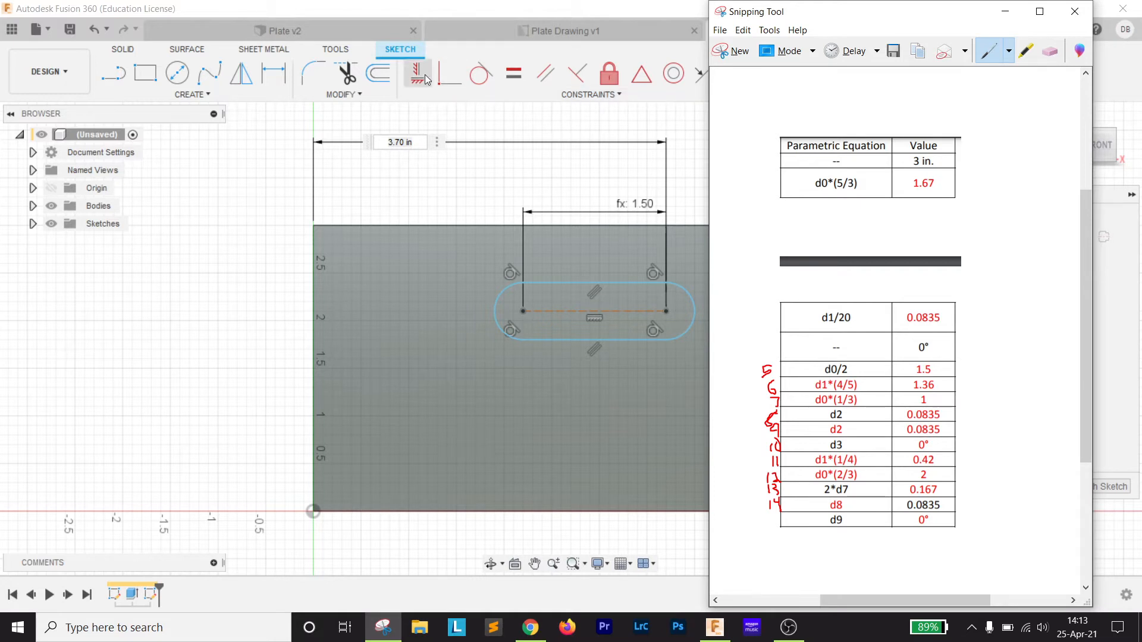
{"action": "left_click", "coordinate": [278, 79]}
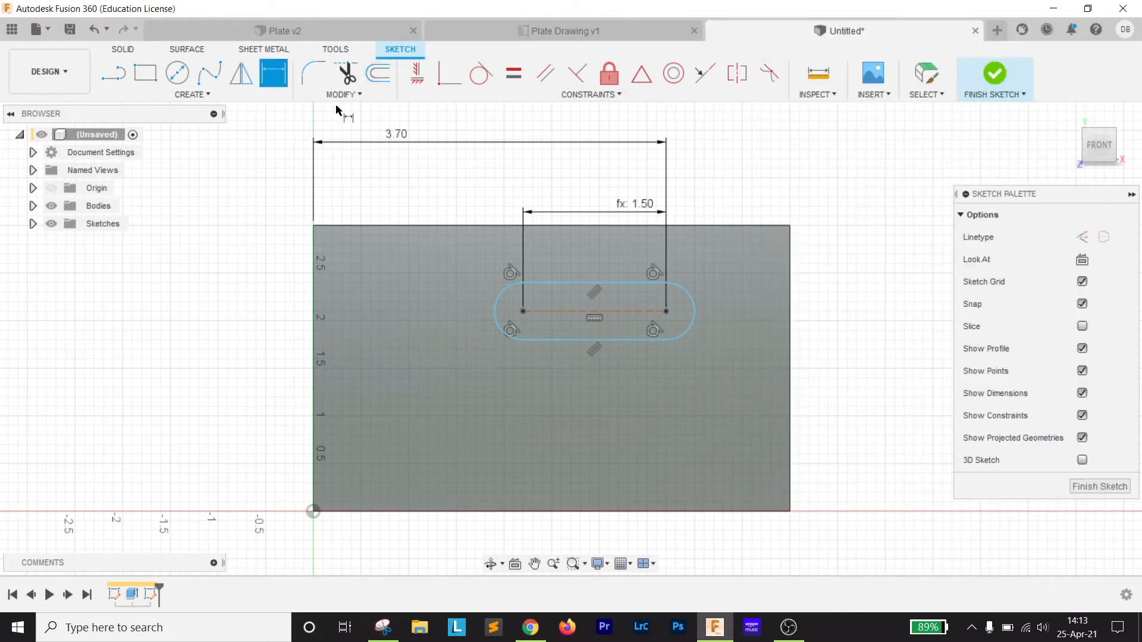
{"action": "double_click", "coordinate": [397, 135]}
{"action": "type", "text": "d2"}
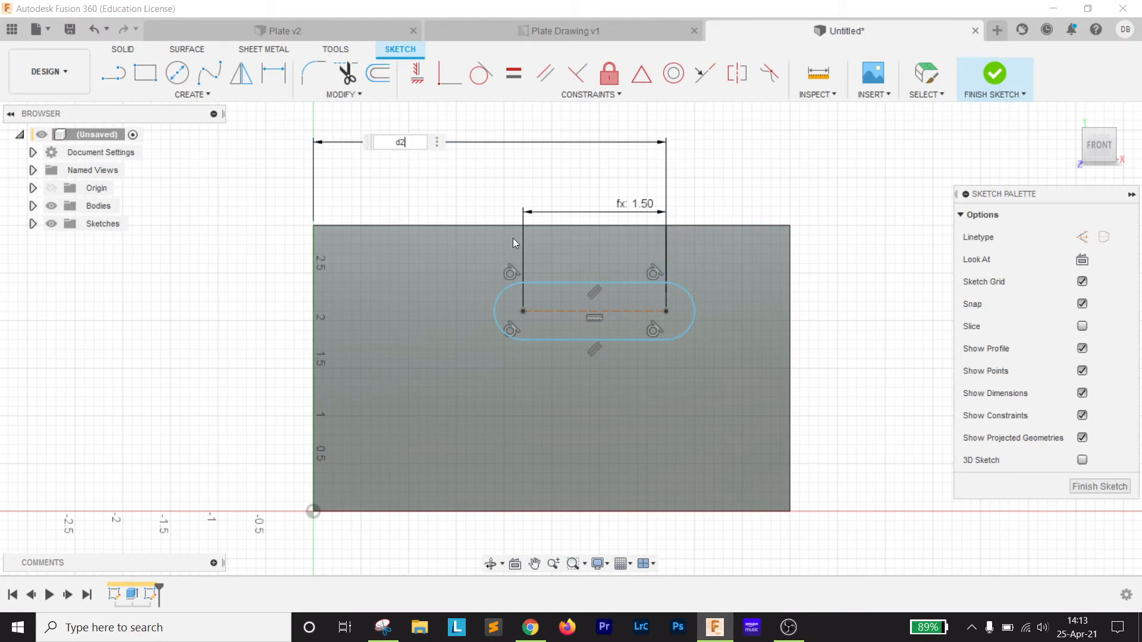
{"action": "type", "text": "*(4/5)"}
{"action": "key", "text": "Return"}
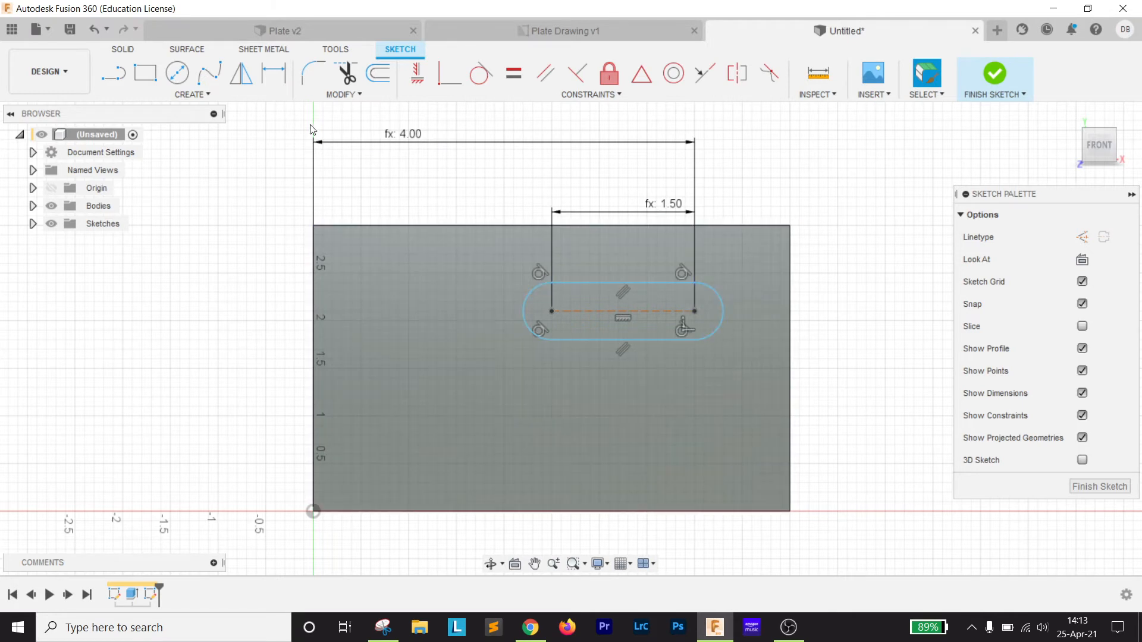
- Dimension the vertical distance from the plate's top-right corner to the slot's right center with d1*(1/3), checking the drawing and equation table
{"action": "left_click", "coordinate": [272, 73]}
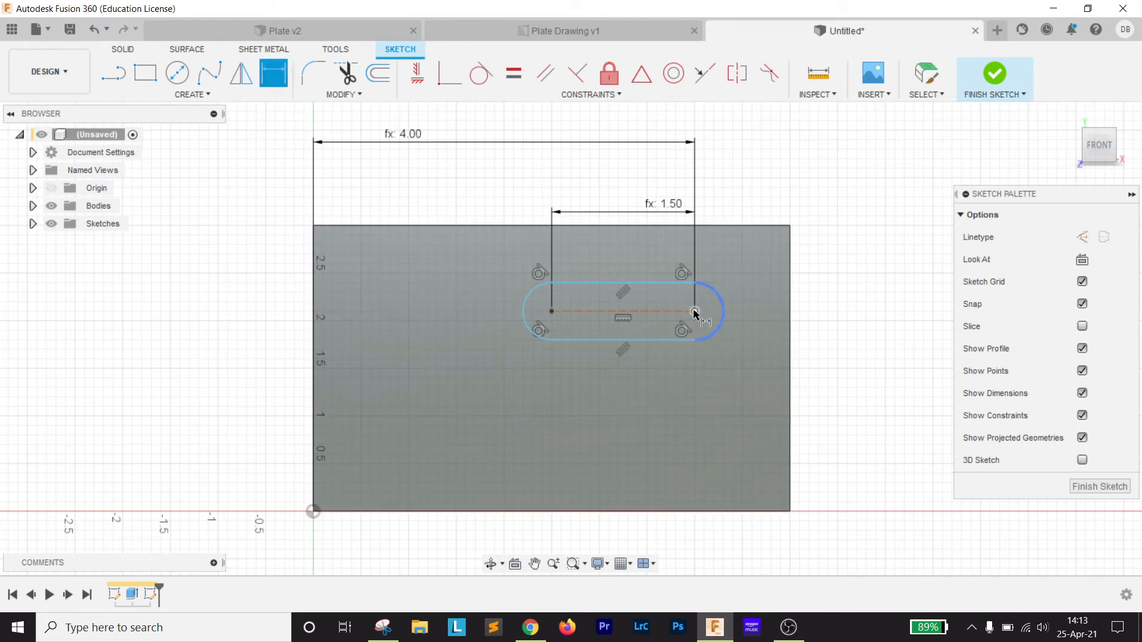
{"action": "left_click", "coordinate": [786, 226]}
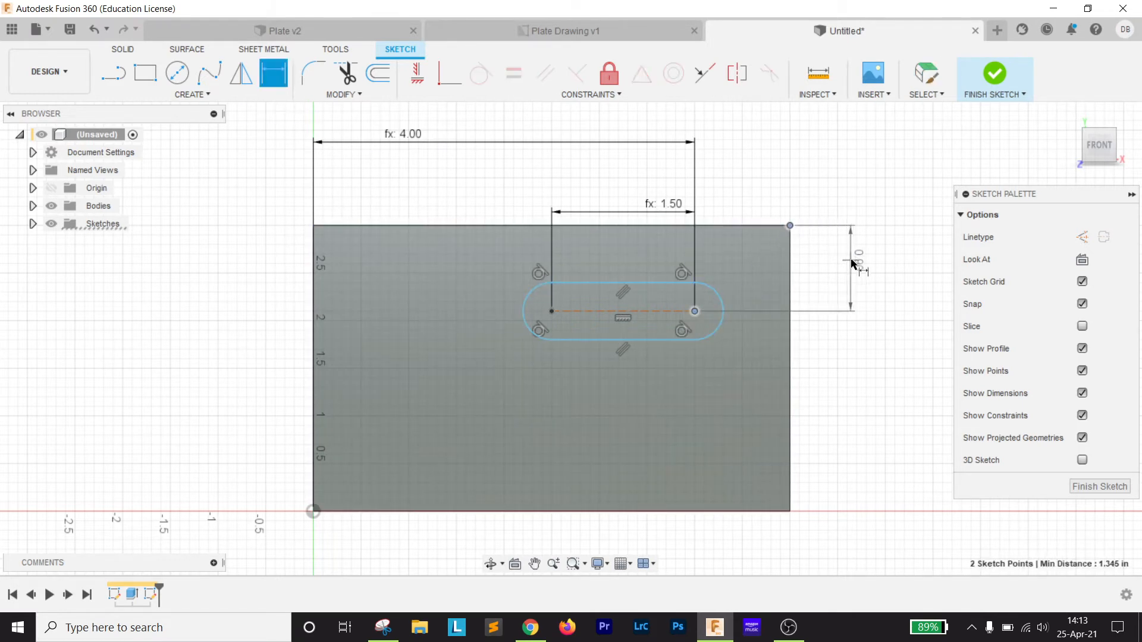
{"action": "left_click", "coordinate": [856, 260]}
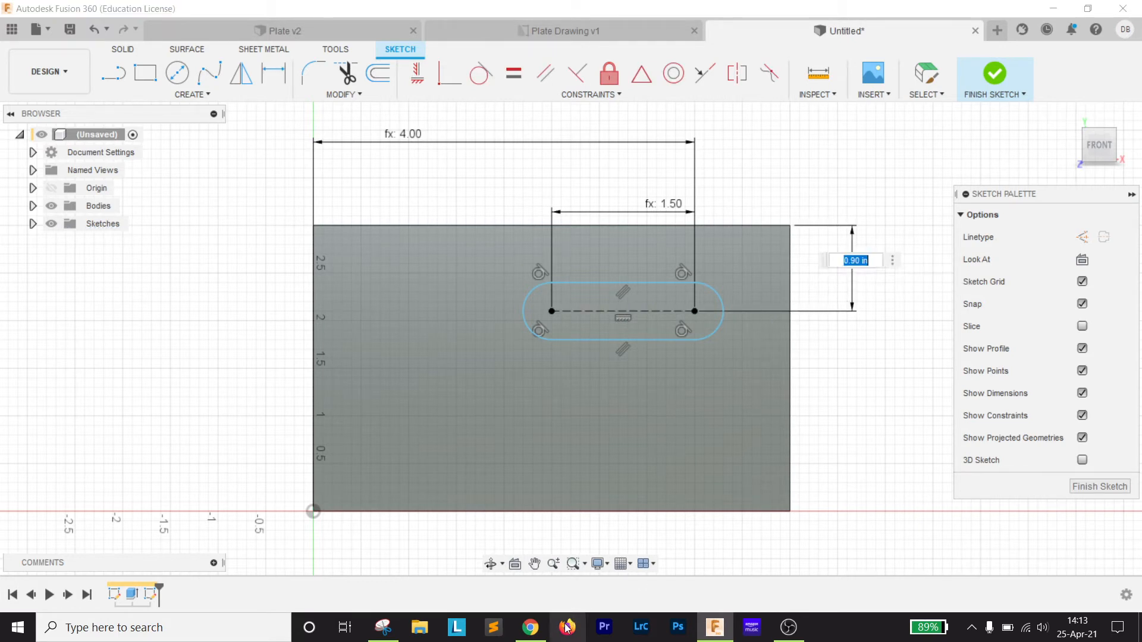
{"action": "left_click", "coordinate": [383, 627]}
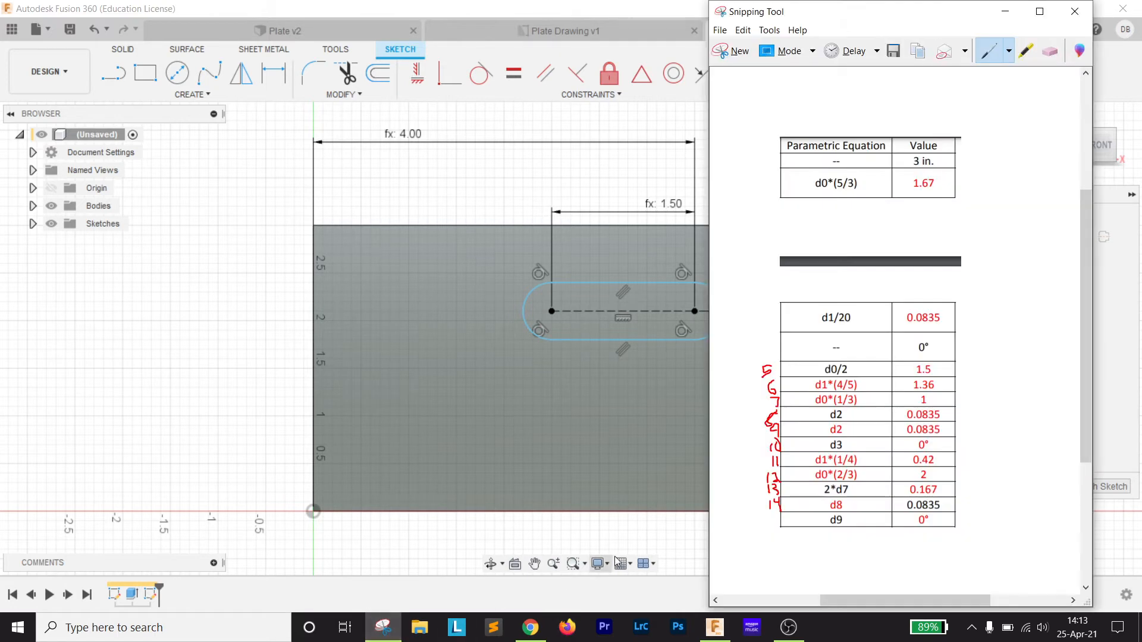
{"action": "left_click", "coordinate": [531, 627]}
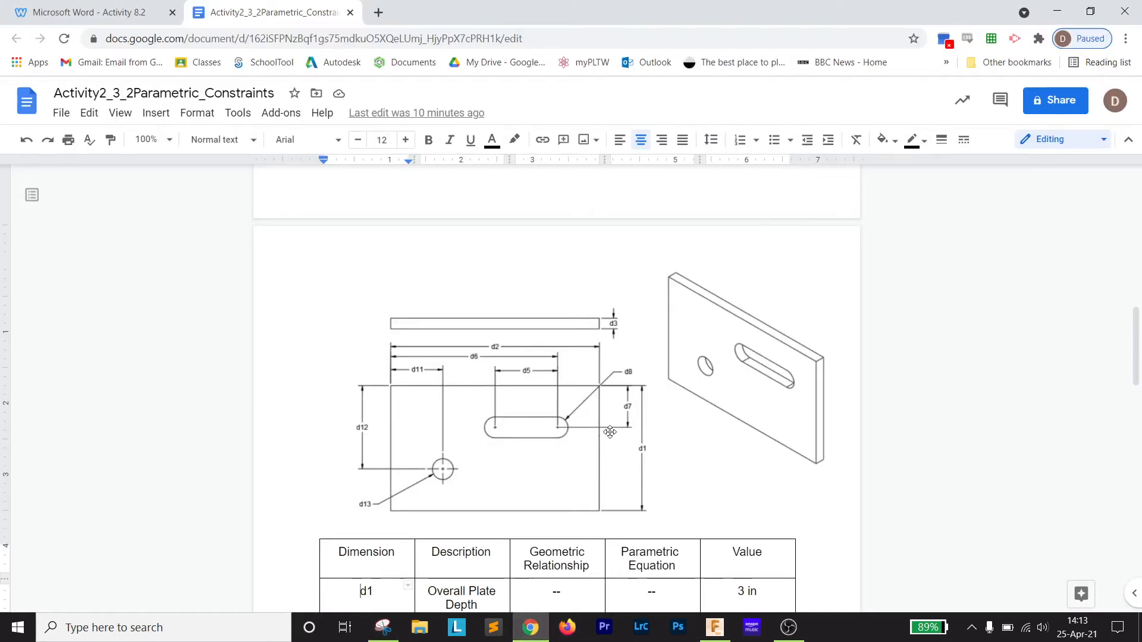
{"action": "left_click", "coordinate": [715, 627]}
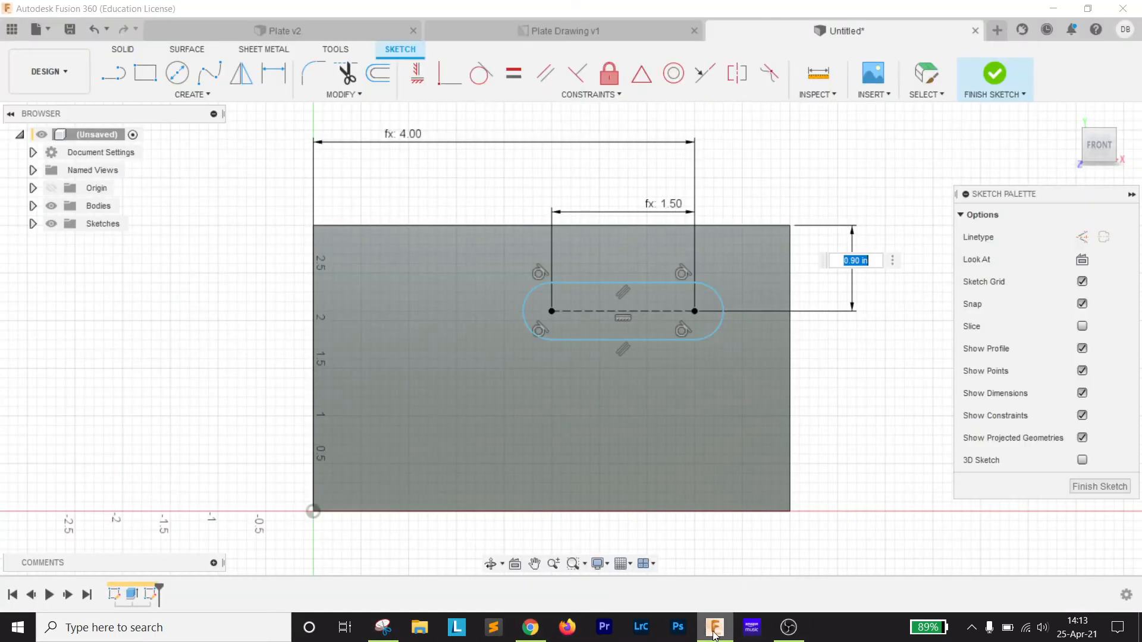
{"action": "left_click", "coordinate": [383, 628]}
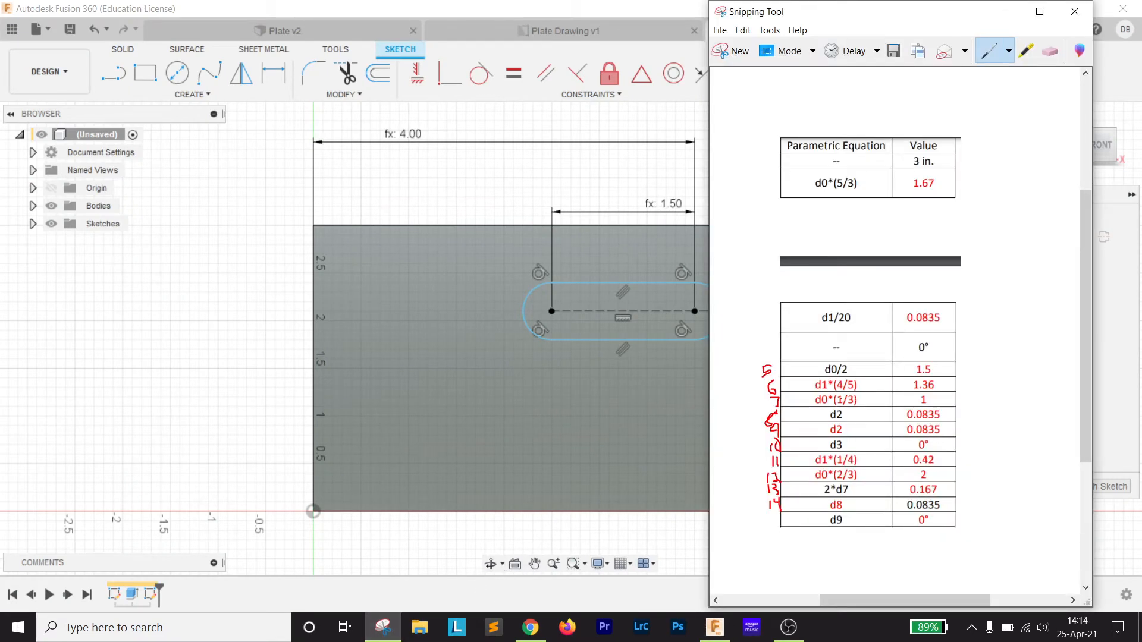
{"action": "left_click", "coordinate": [274, 73]}
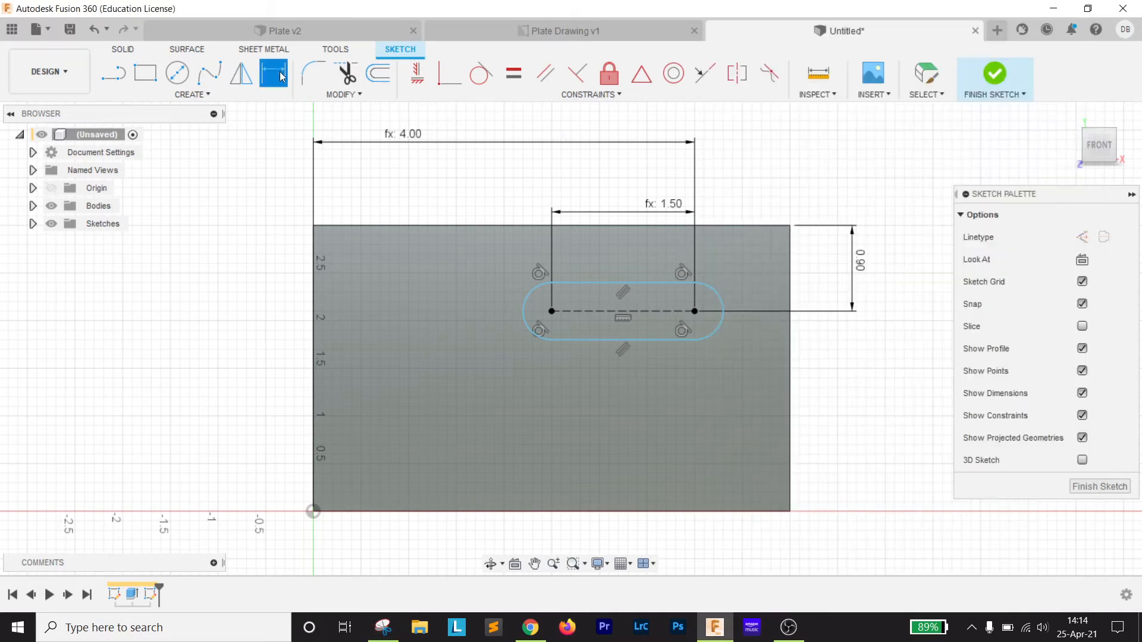
{"action": "left_click", "coordinate": [870, 270]}
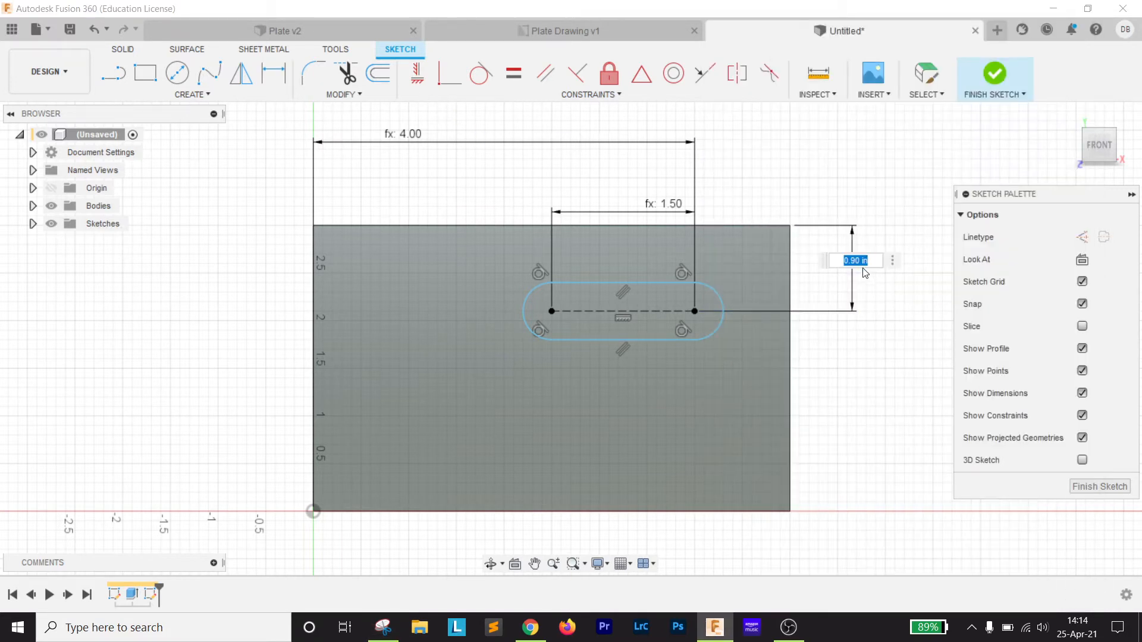
{"action": "type", "text": "d1"}
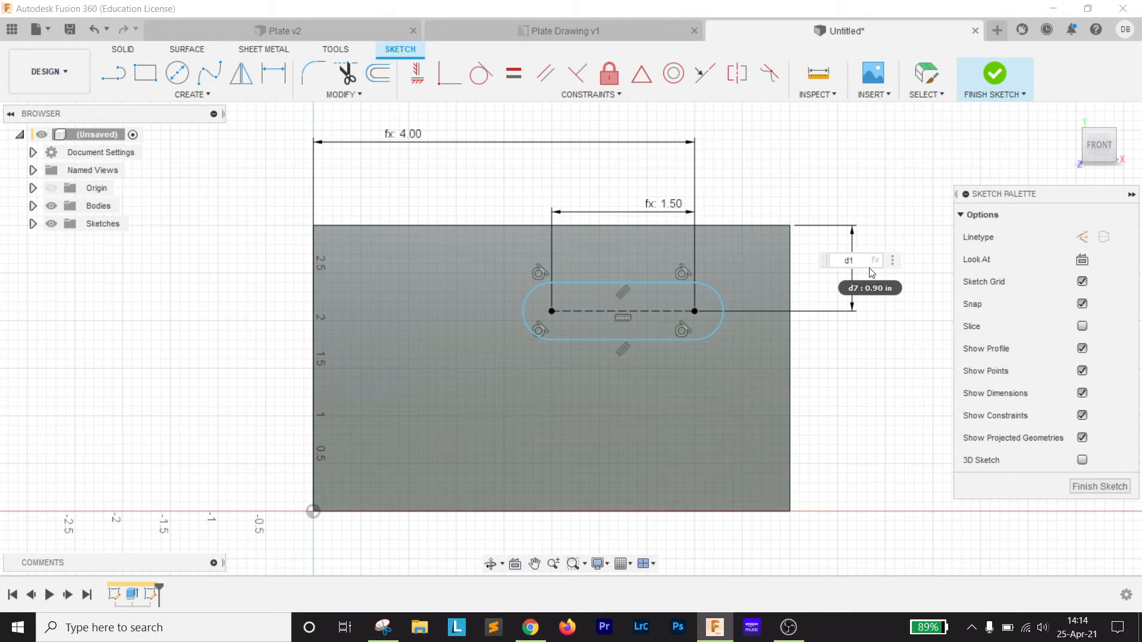
{"action": "type", "text": "*(1/3)"}
{"action": "key", "text": "Return"}
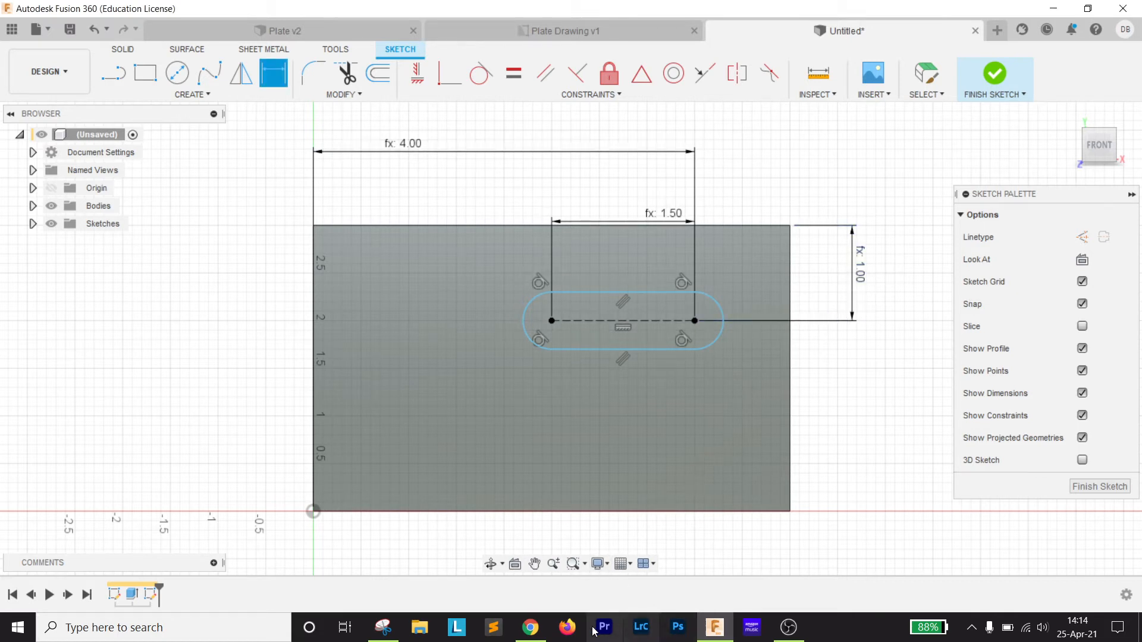
- Dimension the radius of the slot's right end arc with the expression d3, checking the drawing and equation table
{"action": "left_click", "coordinate": [530, 635]}
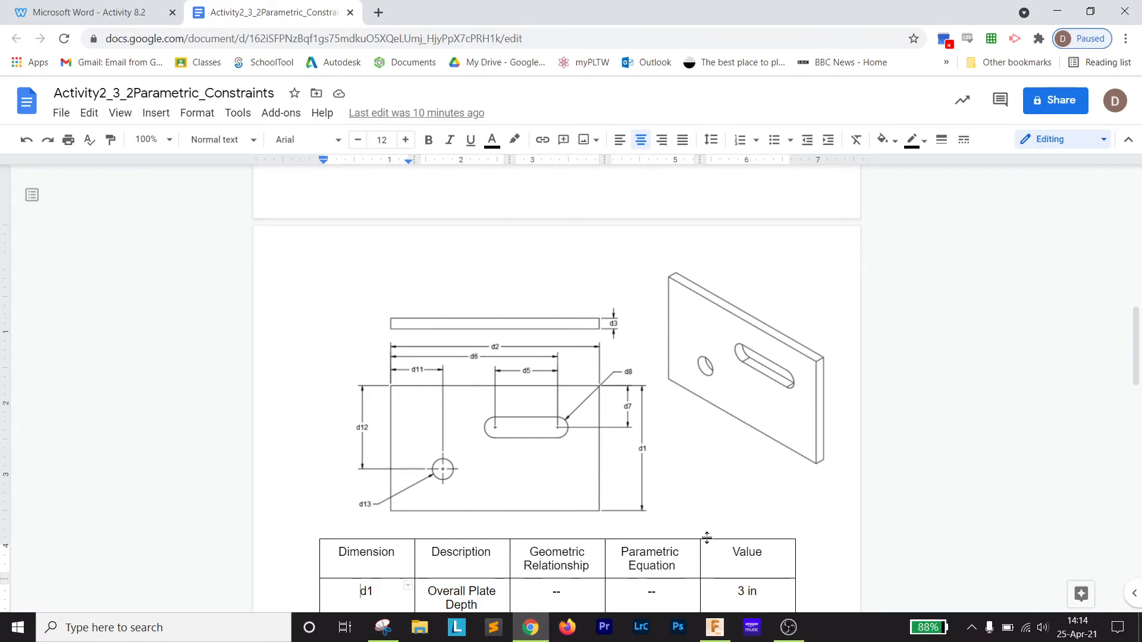
{"action": "left_click", "coordinate": [714, 630]}
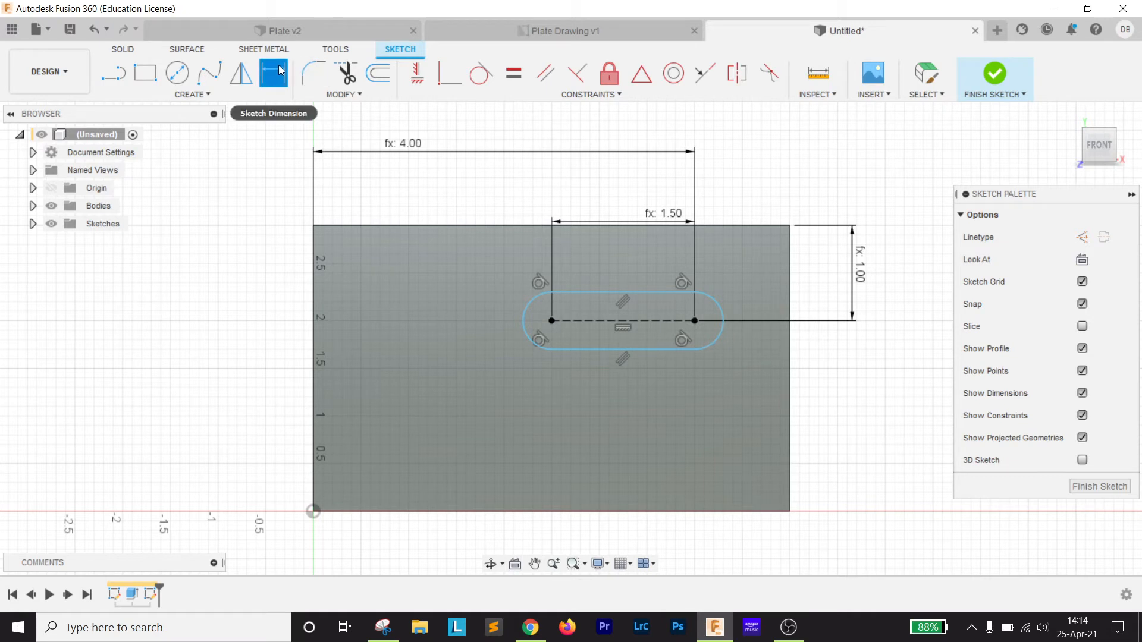
{"action": "left_click", "coordinate": [718, 307]}
{"action": "left_click", "coordinate": [811, 158]}
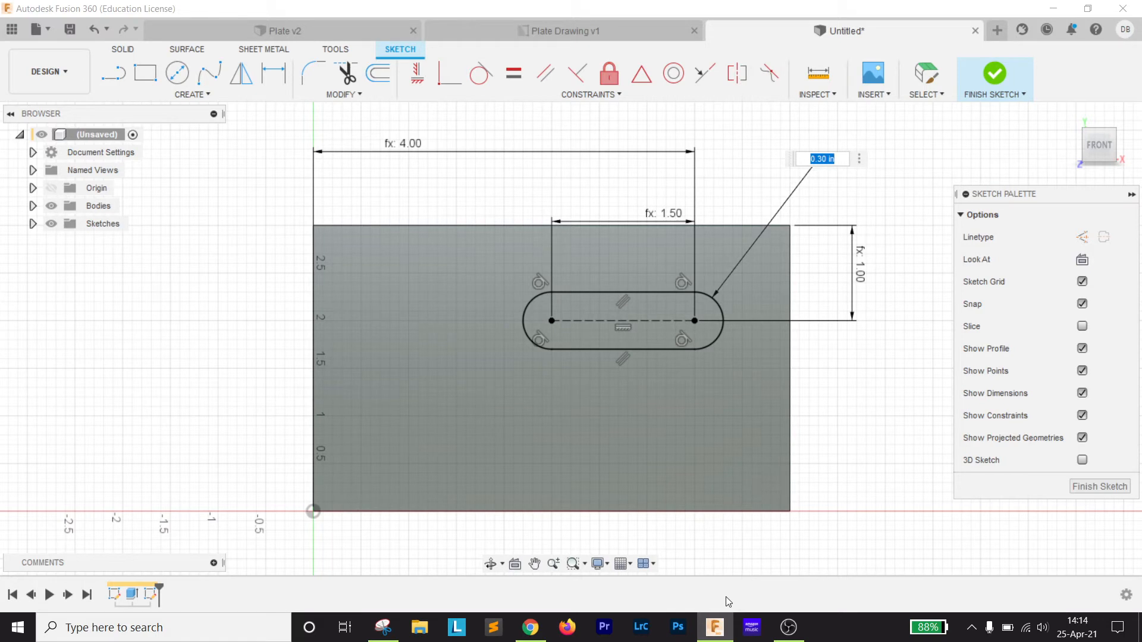
{"action": "left_click", "coordinate": [382, 627]}
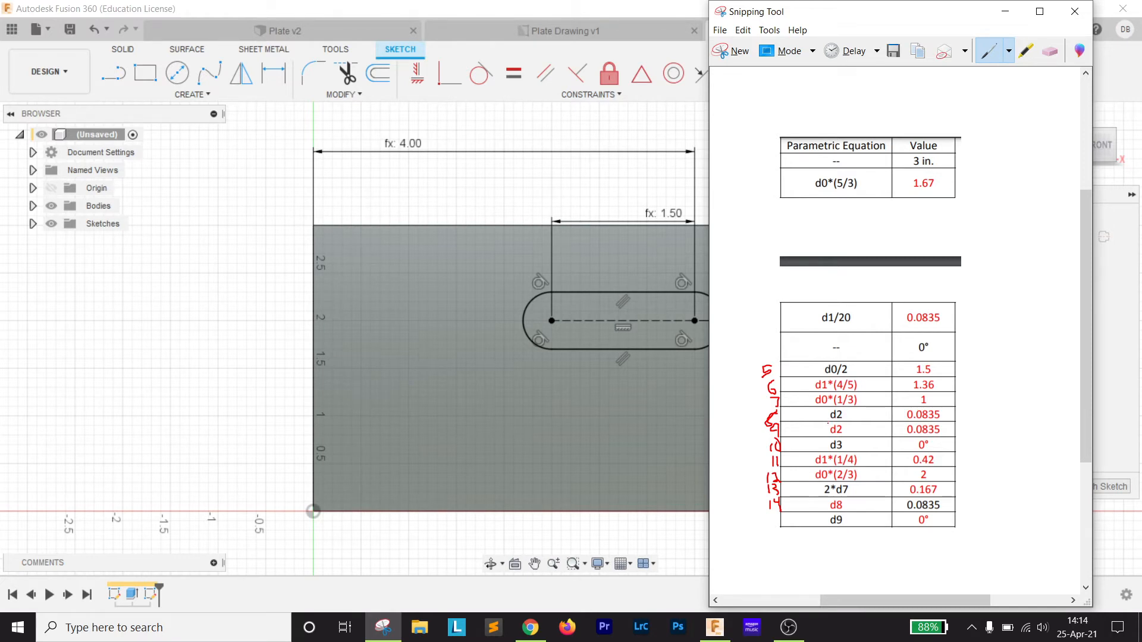
{"action": "left_click", "coordinate": [609, 172]}
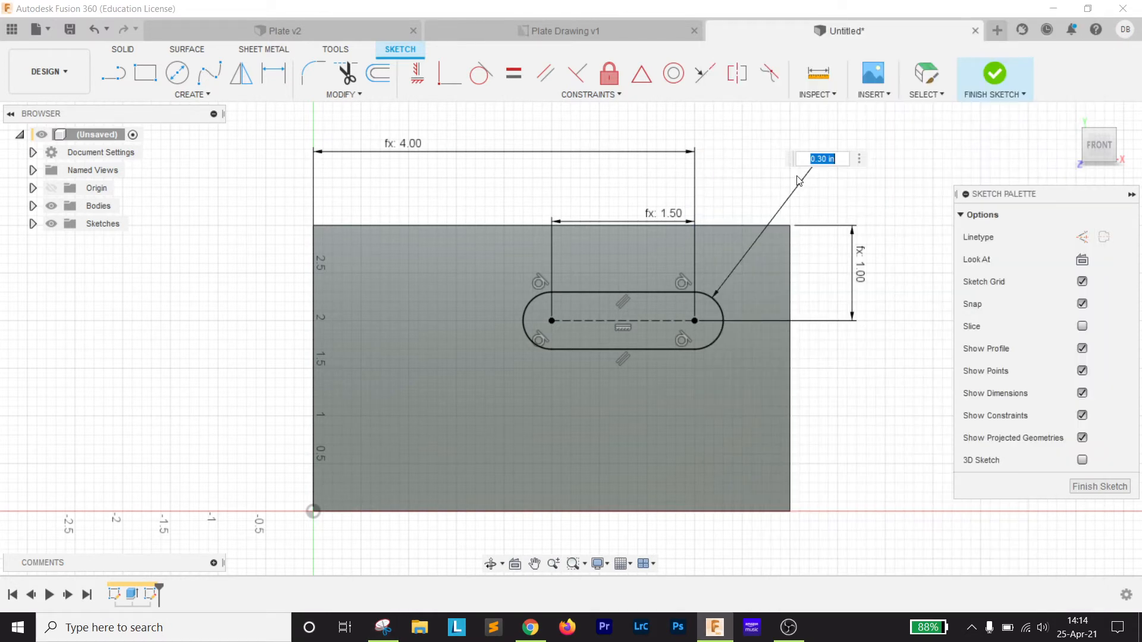
{"action": "type", "text": "d3"}
{"action": "key", "text": "Return"}
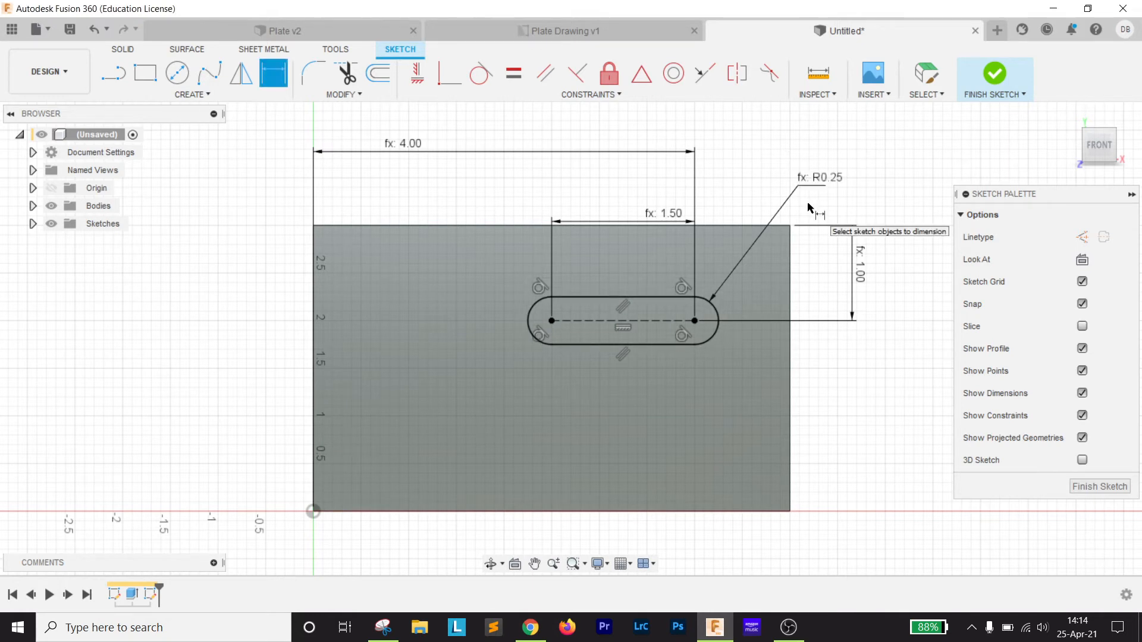
- Finish the sketch and extrude the slot profile as a cut through the plate with distance -d3
{"action": "left_click", "coordinate": [987, 76]}
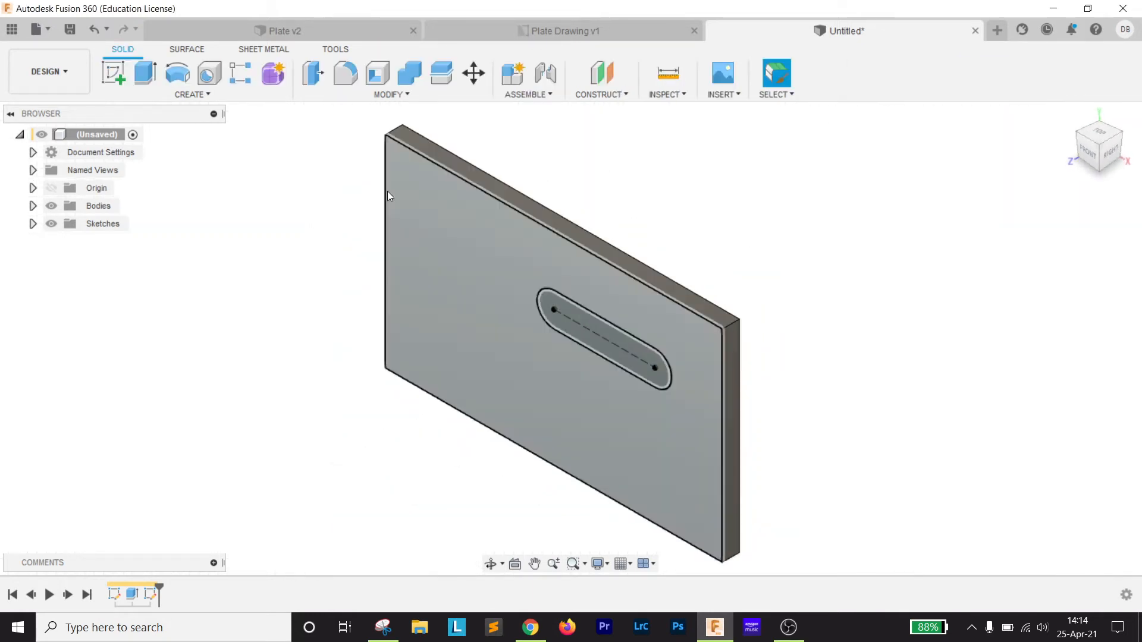
{"action": "left_click", "coordinate": [149, 78]}
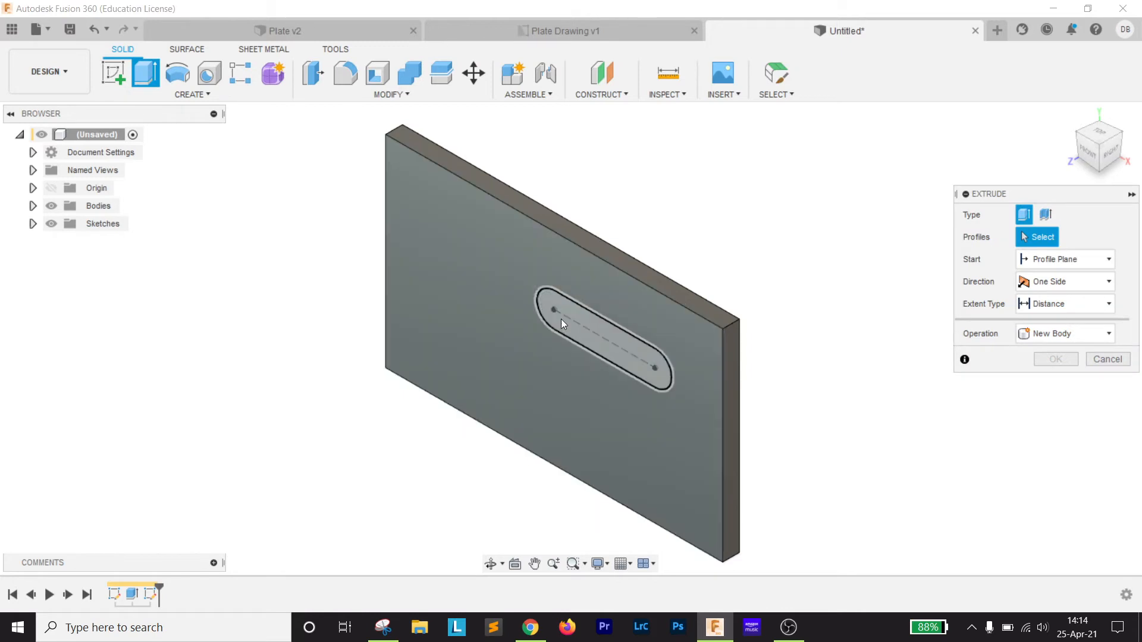
{"action": "left_click", "coordinate": [561, 319]}
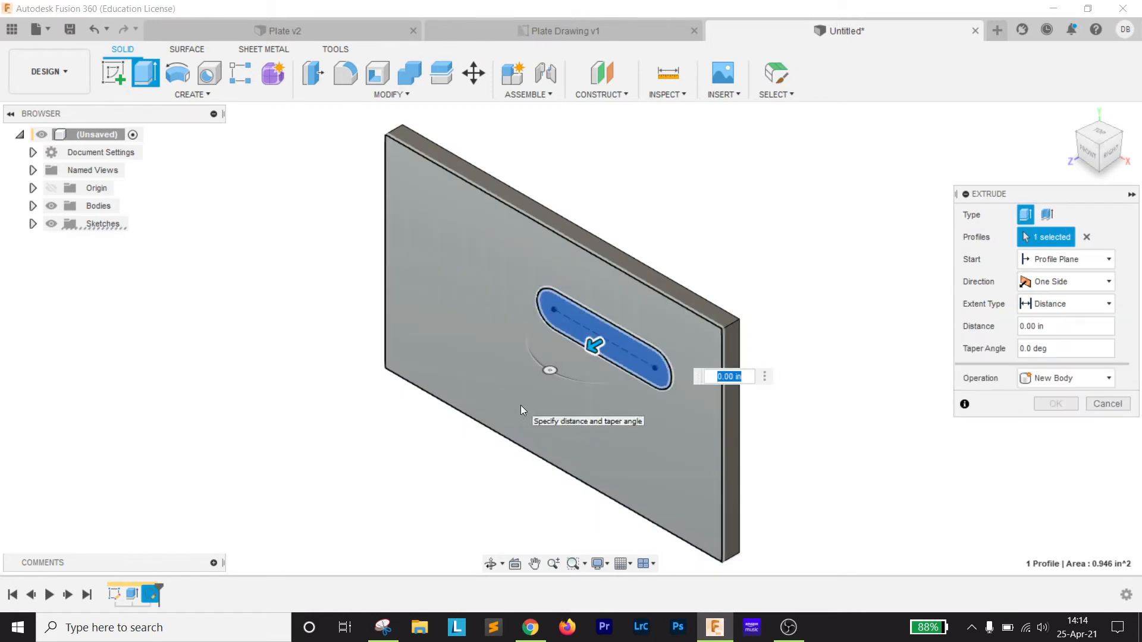
{"action": "key", "text": "BackSpace"}
{"action": "type", "text": "-d3"}
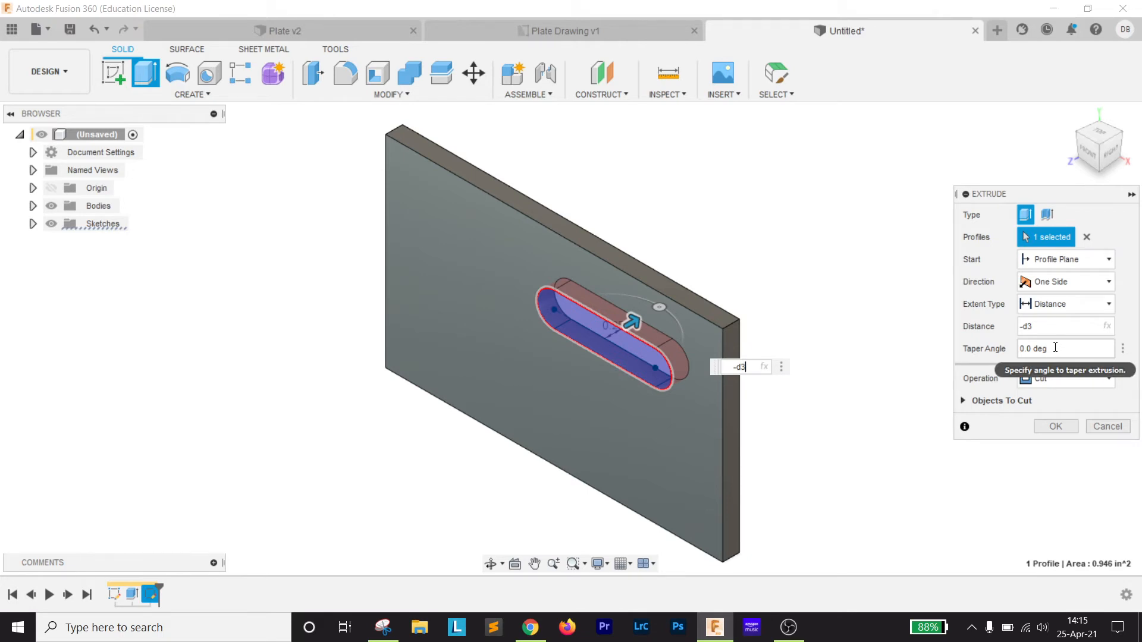
{"action": "left_click", "coordinate": [1058, 426]}
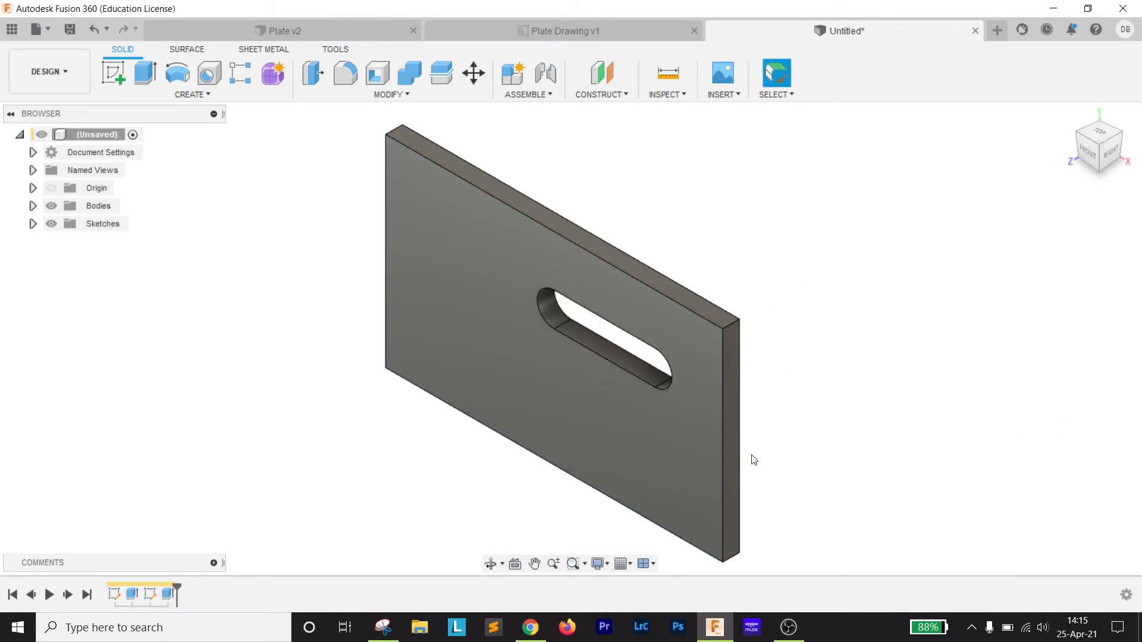
- Check the reference drawing, then sketch a circle on the plate's front face, centered about 0.8 in from the left edge and 0.9 in above the bottom
{"action": "mouse_move", "coordinate": [535, 625]}
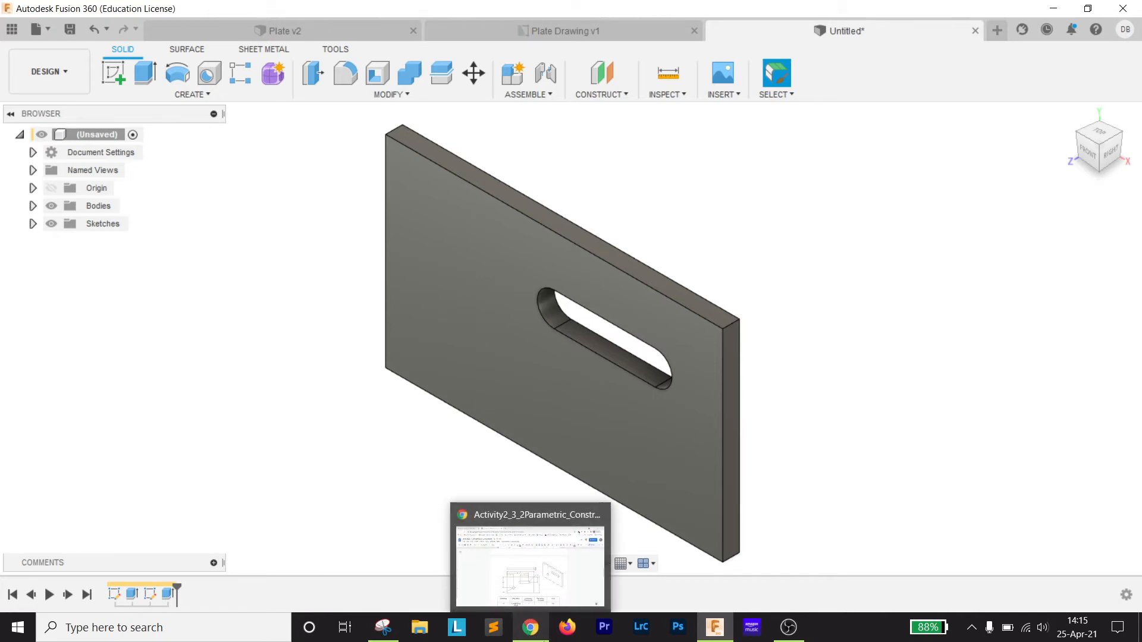
{"action": "left_click", "coordinate": [383, 627]}
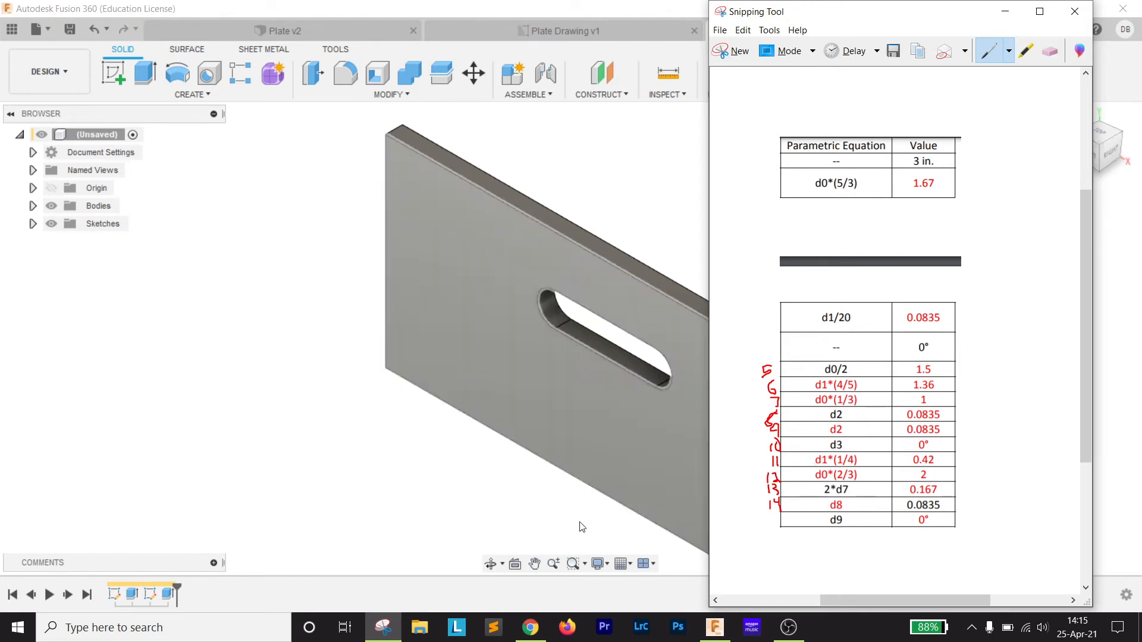
{"action": "mouse_move", "coordinate": [523, 637]}
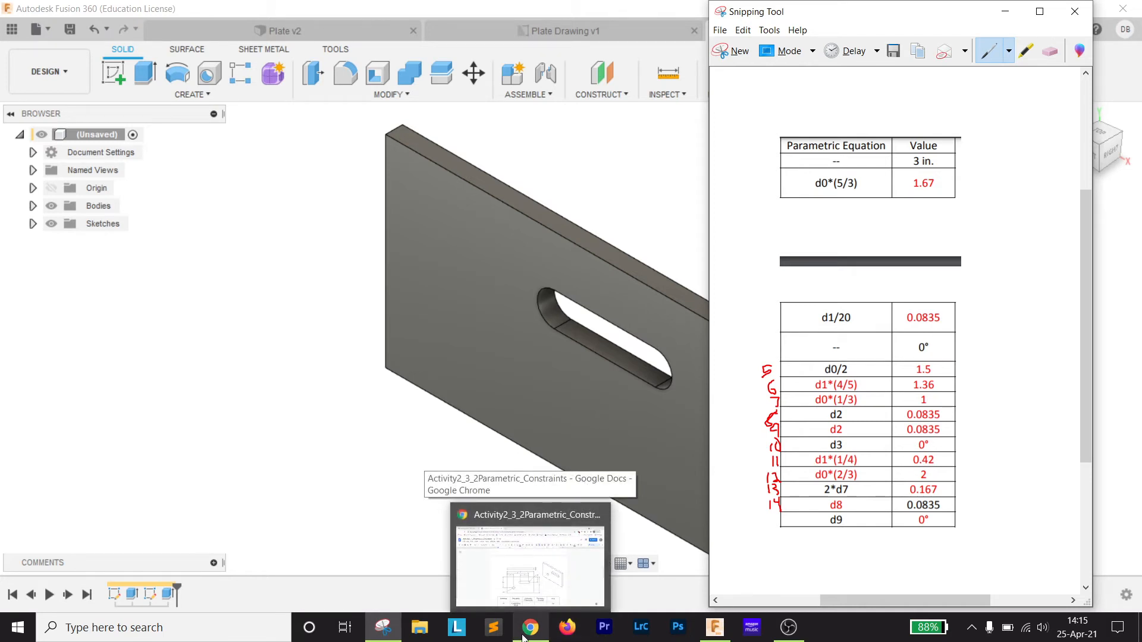
{"action": "left_click", "coordinate": [524, 637]}
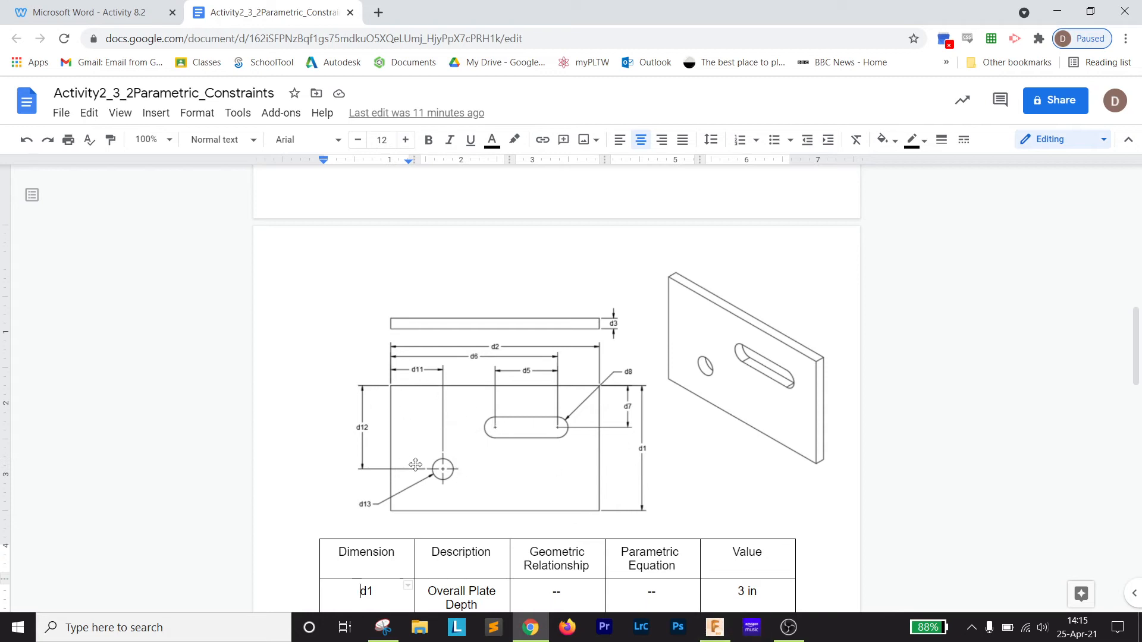
{"action": "left_click", "coordinate": [715, 628]}
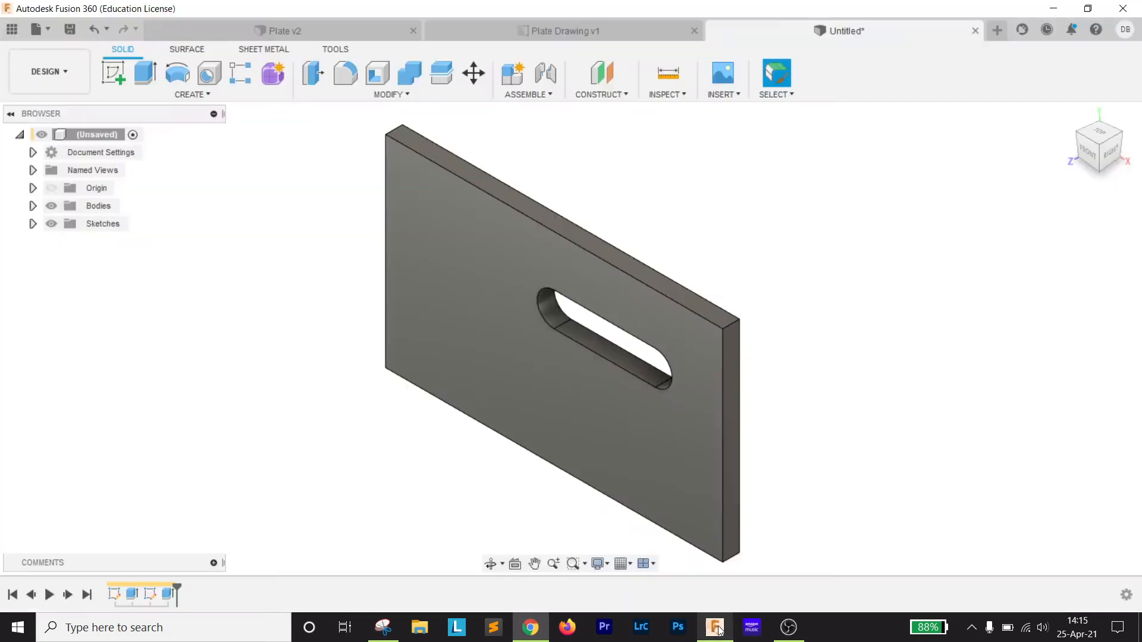
{"action": "left_click", "coordinate": [113, 72]}
{"action": "left_click", "coordinate": [451, 274]}
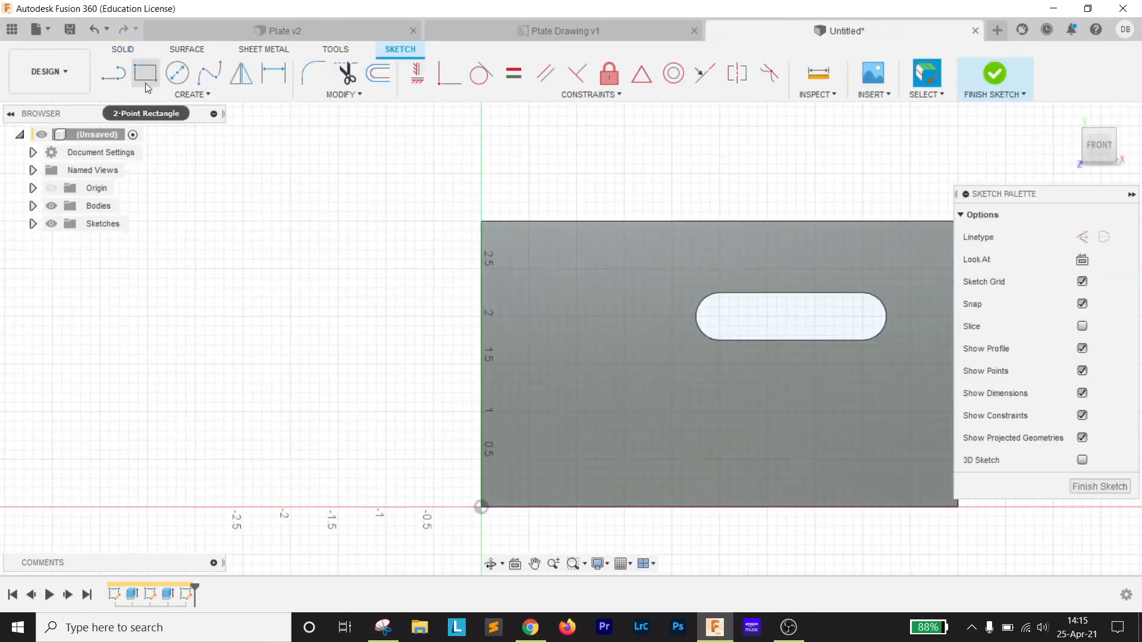
{"action": "left_click", "coordinate": [178, 72]}
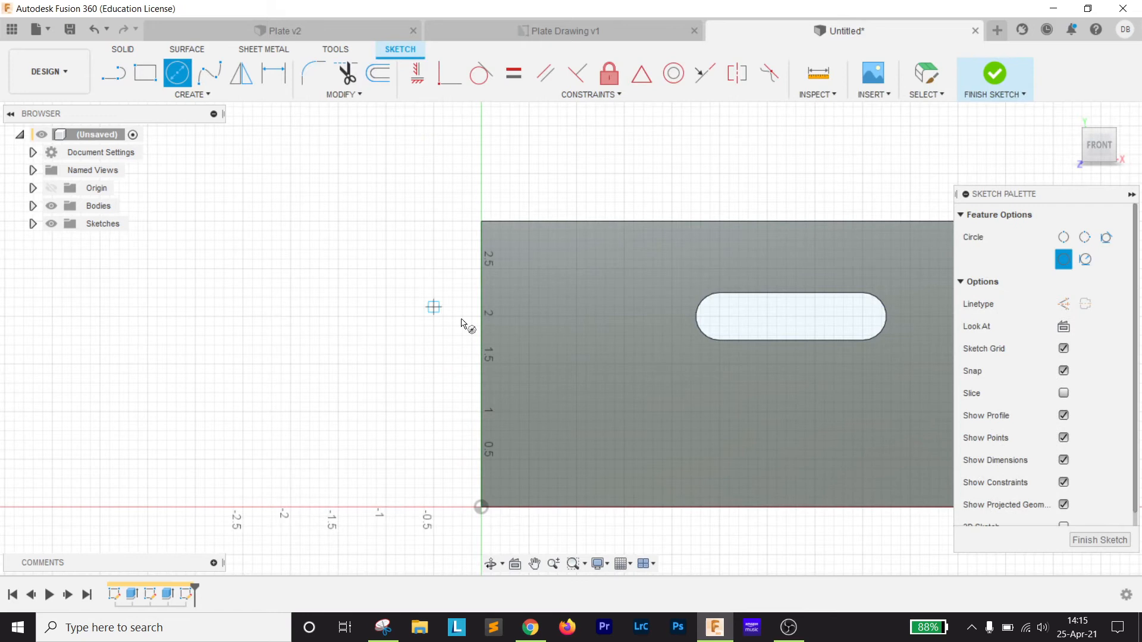
{"action": "left_click", "coordinate": [561, 420]}
{"action": "left_click", "coordinate": [579, 451]}
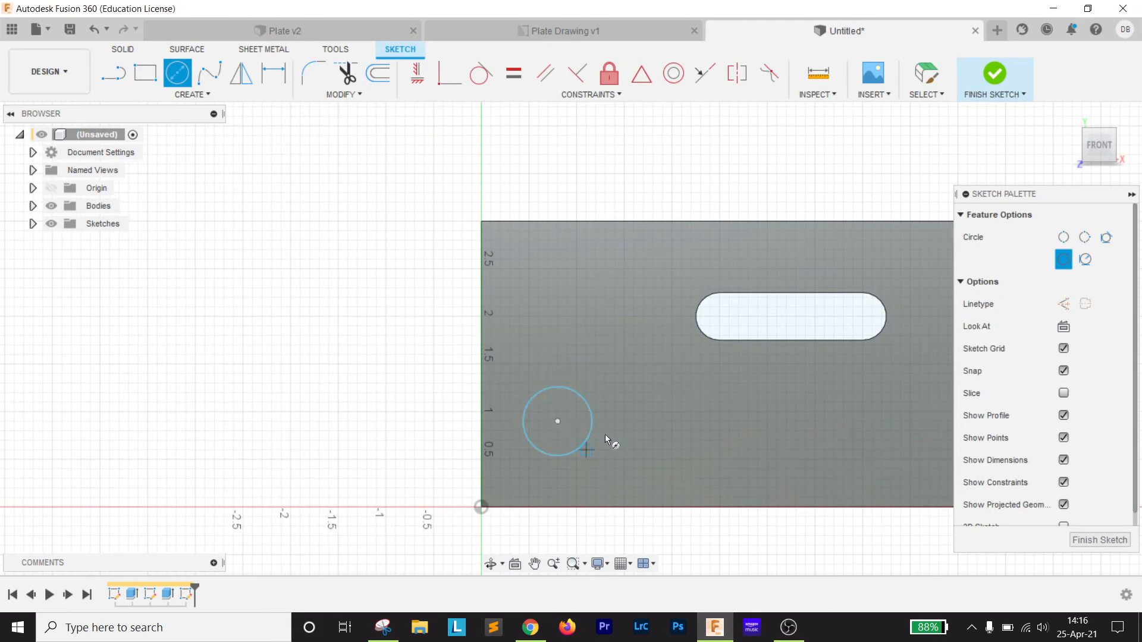
- Dimension the horizontal distance from the plate's left edge to the circle's center with d2*.25, checking the equation table
{"action": "left_click", "coordinate": [274, 73]}
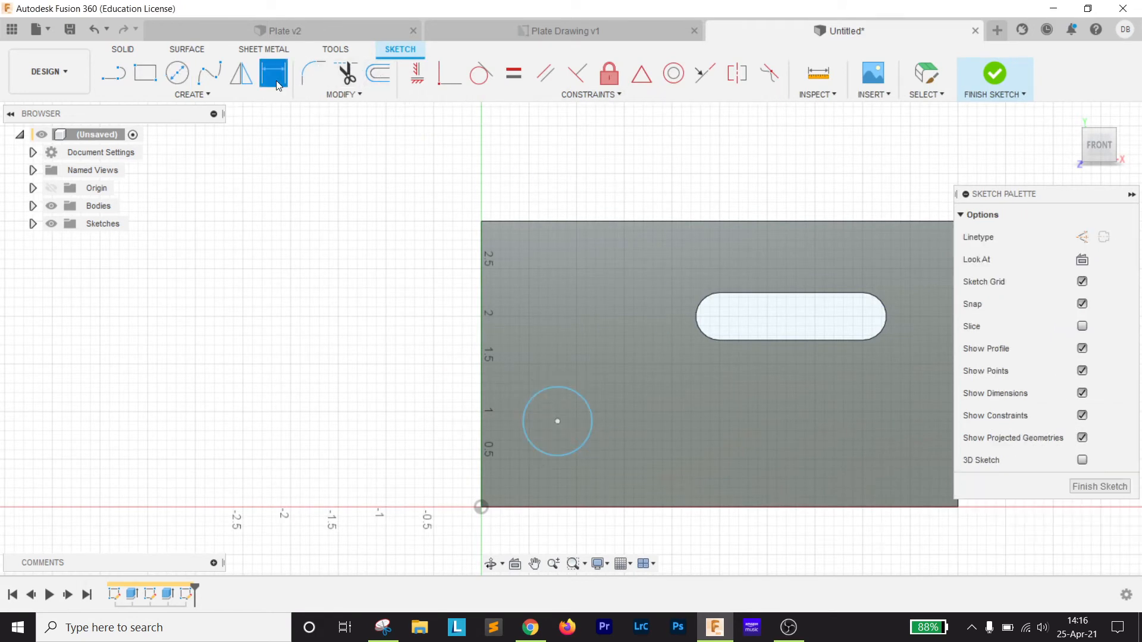
{"action": "left_click", "coordinate": [558, 421]}
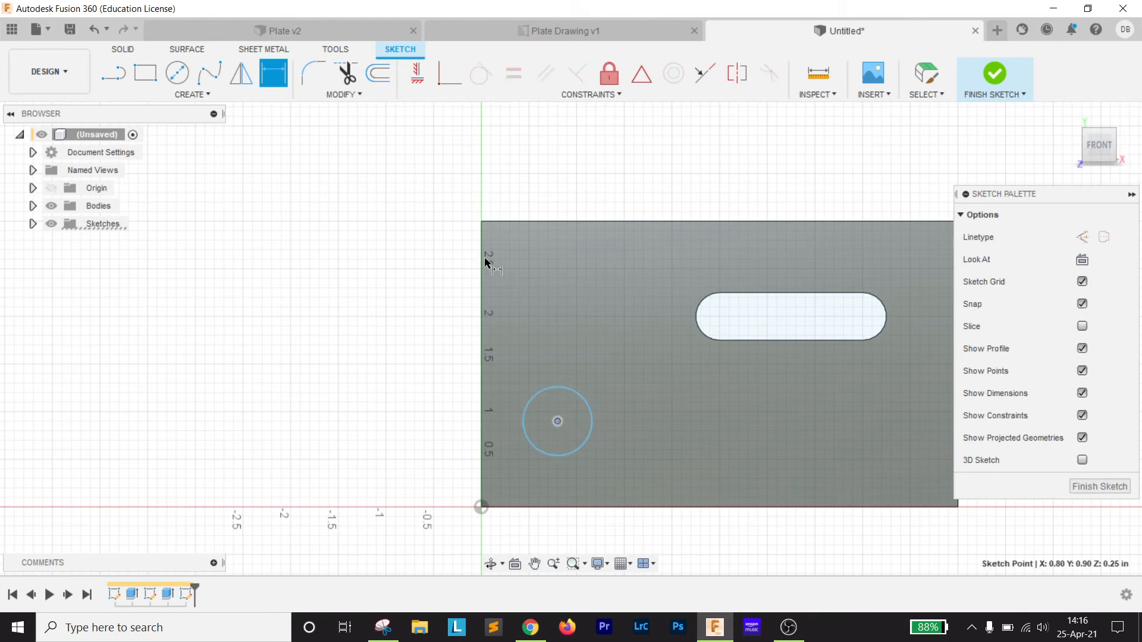
{"action": "left_click", "coordinate": [481, 238]}
{"action": "left_click", "coordinate": [512, 185]}
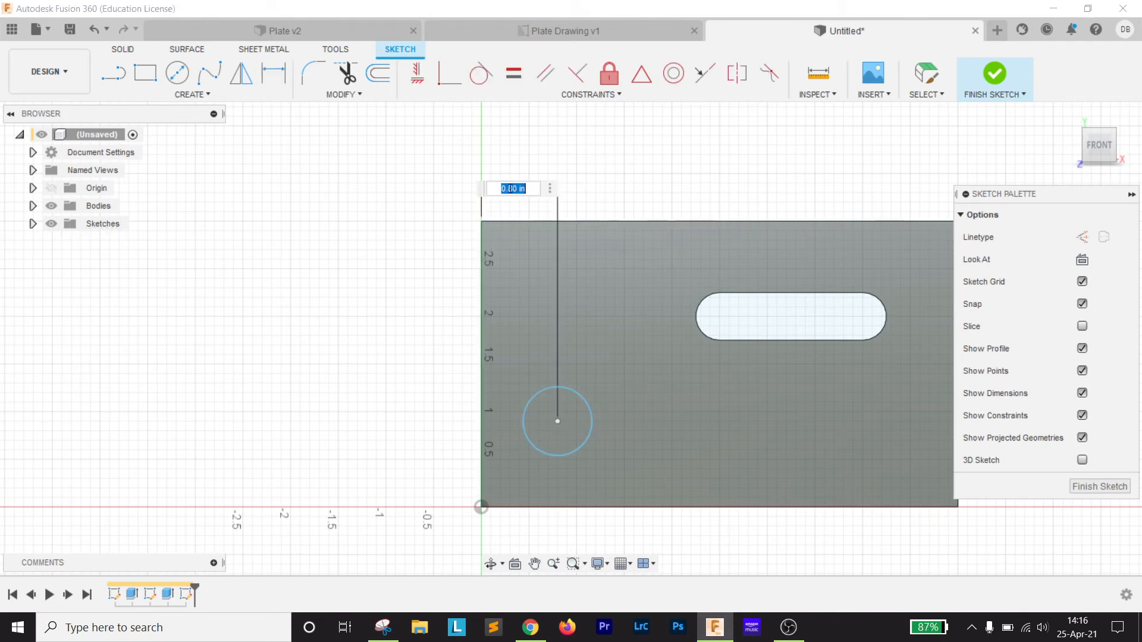
{"action": "left_click", "coordinate": [384, 627]}
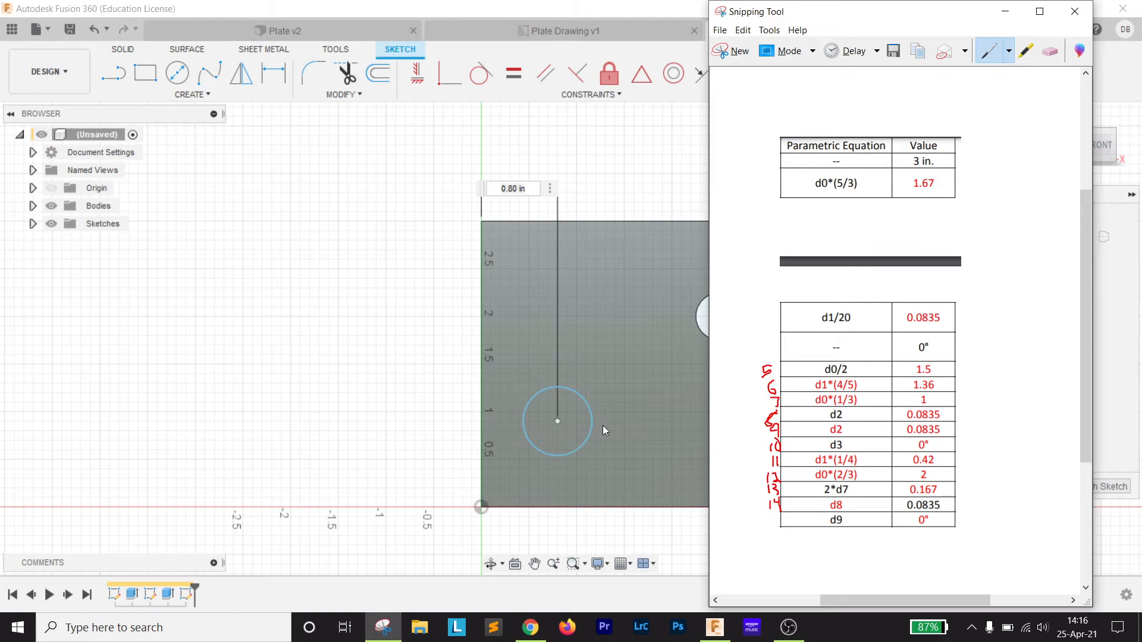
{"action": "left_click", "coordinate": [512, 187]}
{"action": "triple_click", "coordinate": [517, 185]}
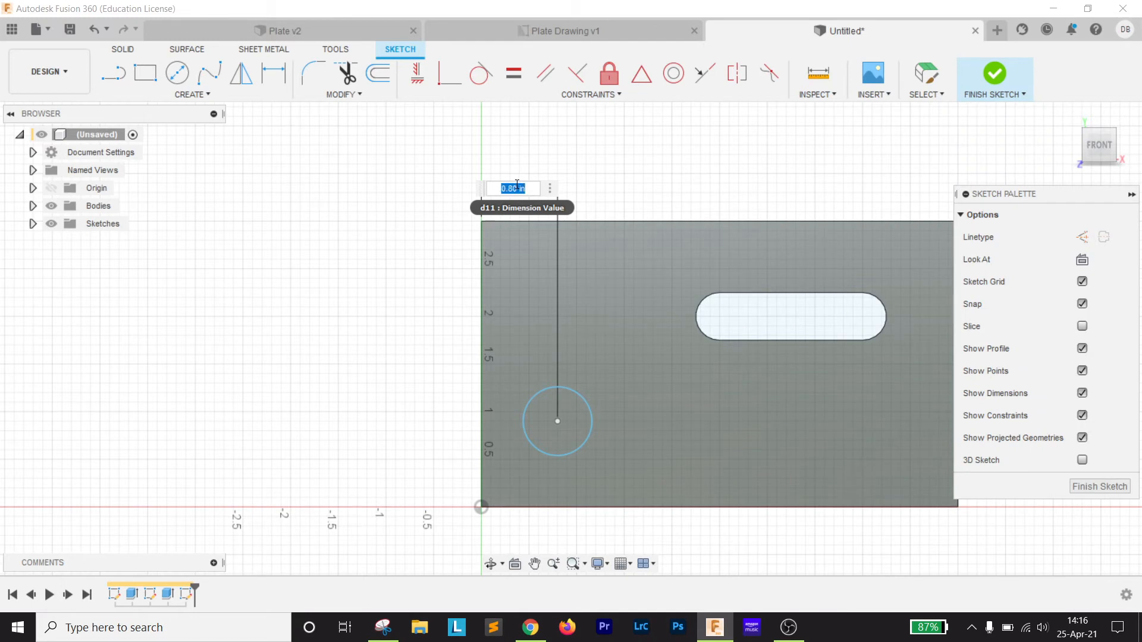
{"action": "type", "text": "d2*"}
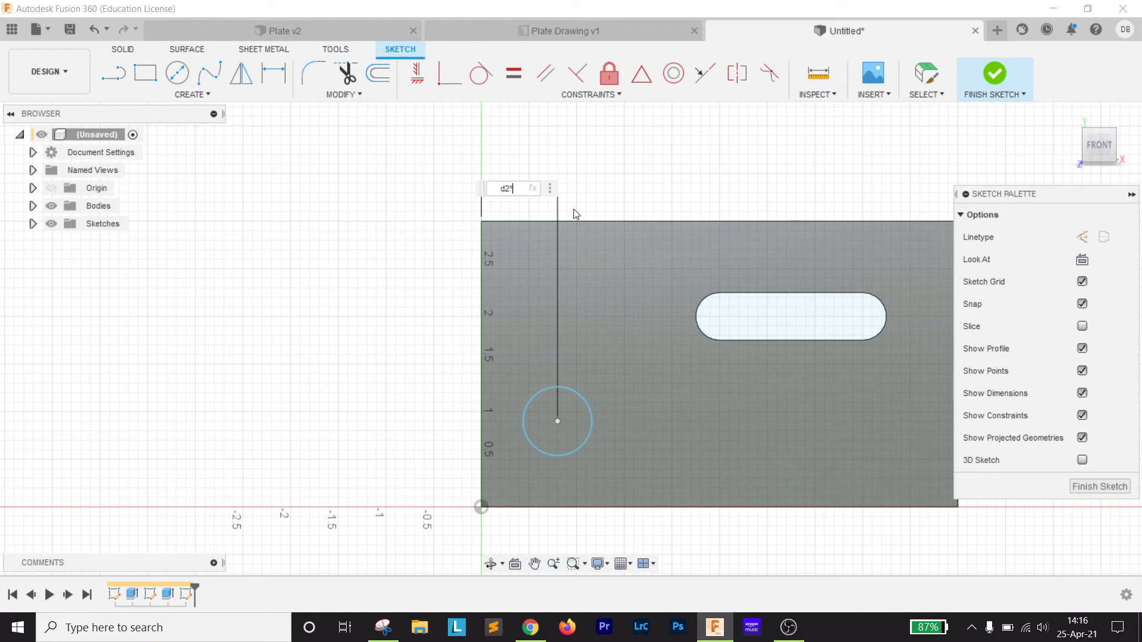
{"action": "key", "text": "Return"}
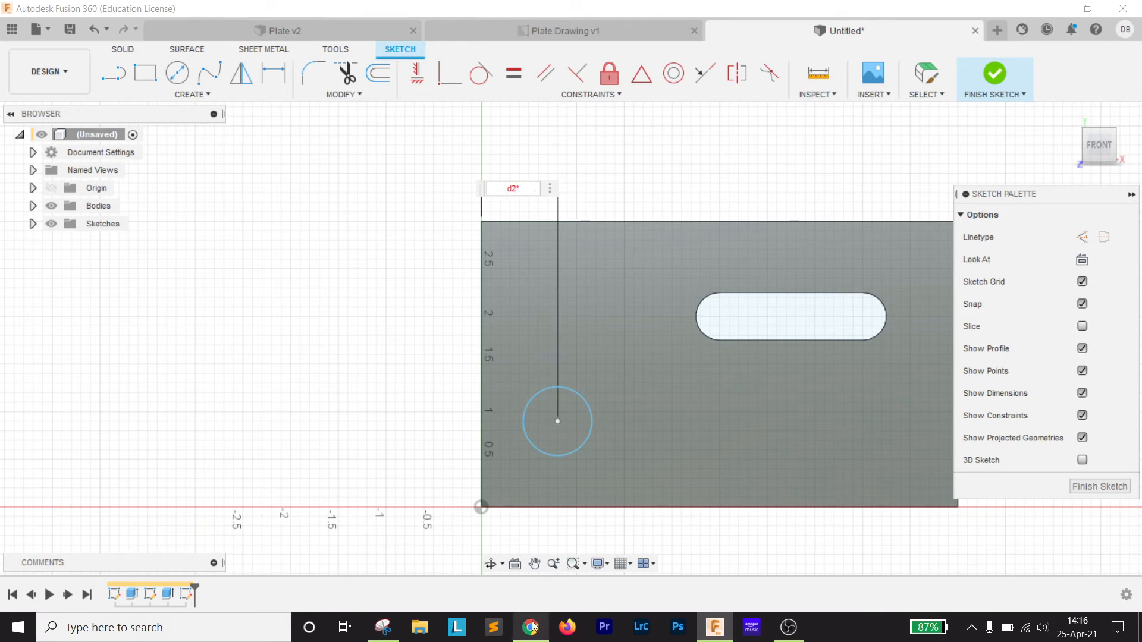
{"action": "left_click", "coordinate": [388, 629]}
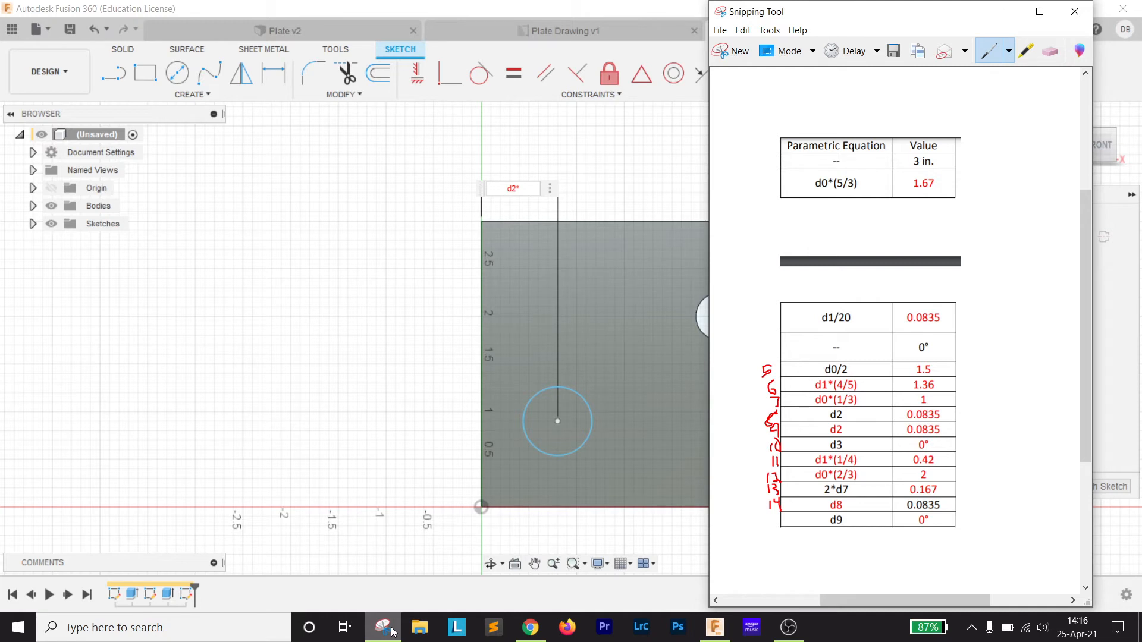
{"action": "left_click", "coordinate": [391, 630]}
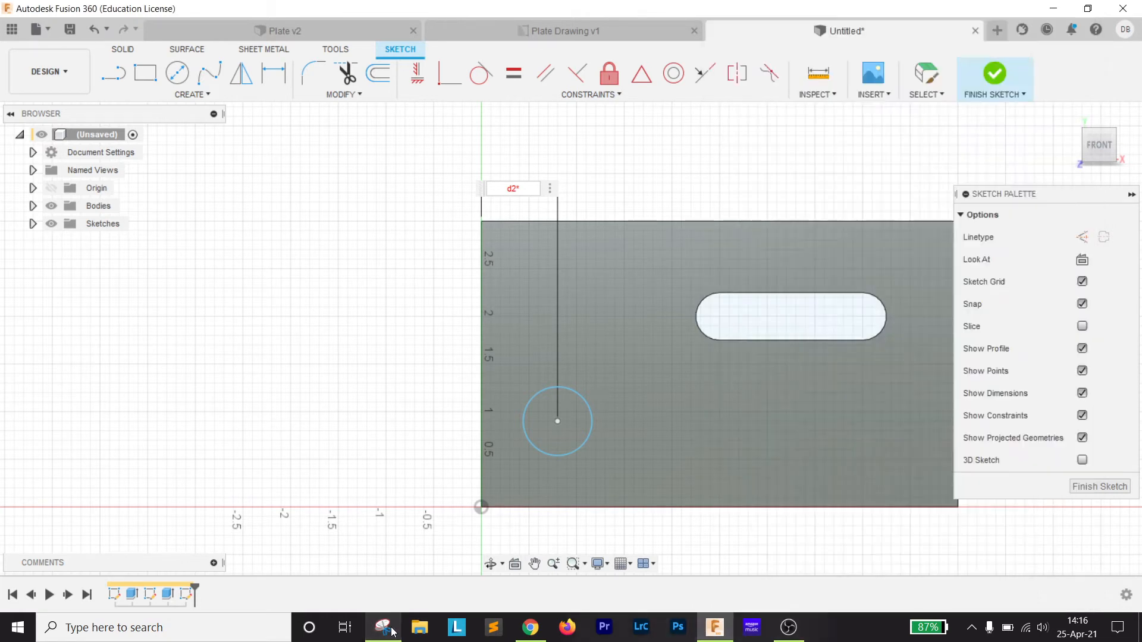
{"action": "type", "text": "0.25"}
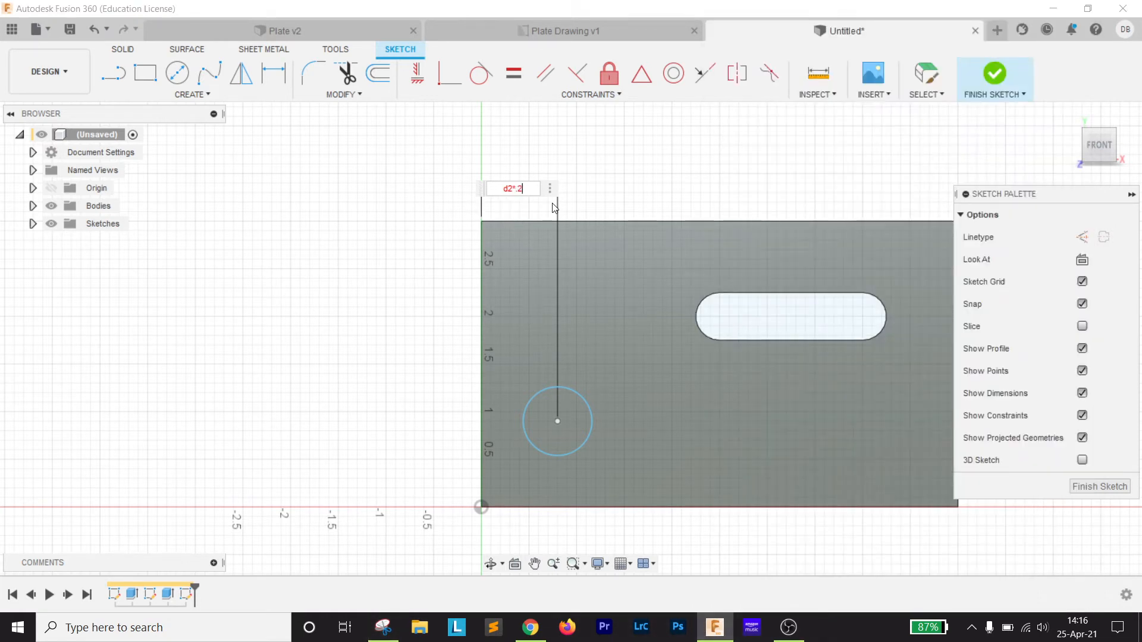
{"action": "key", "text": "Return"}
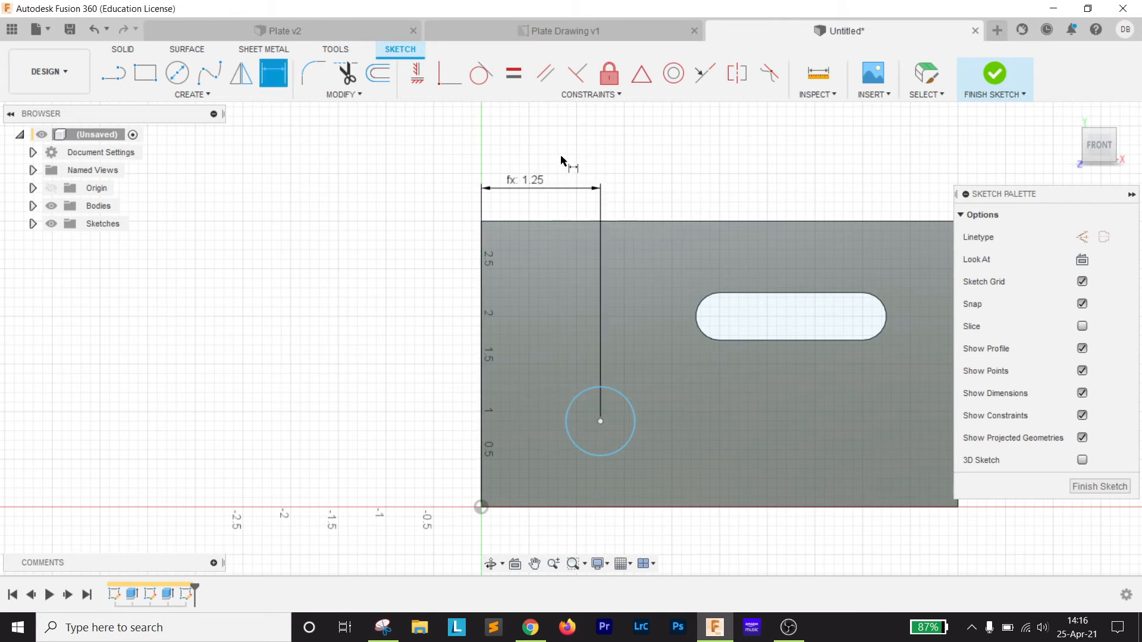
- Dimension the vertical distance from the plate's top edge to the circle's center with d1*(2/3), checking the equation table
{"action": "left_click", "coordinate": [600, 421]}
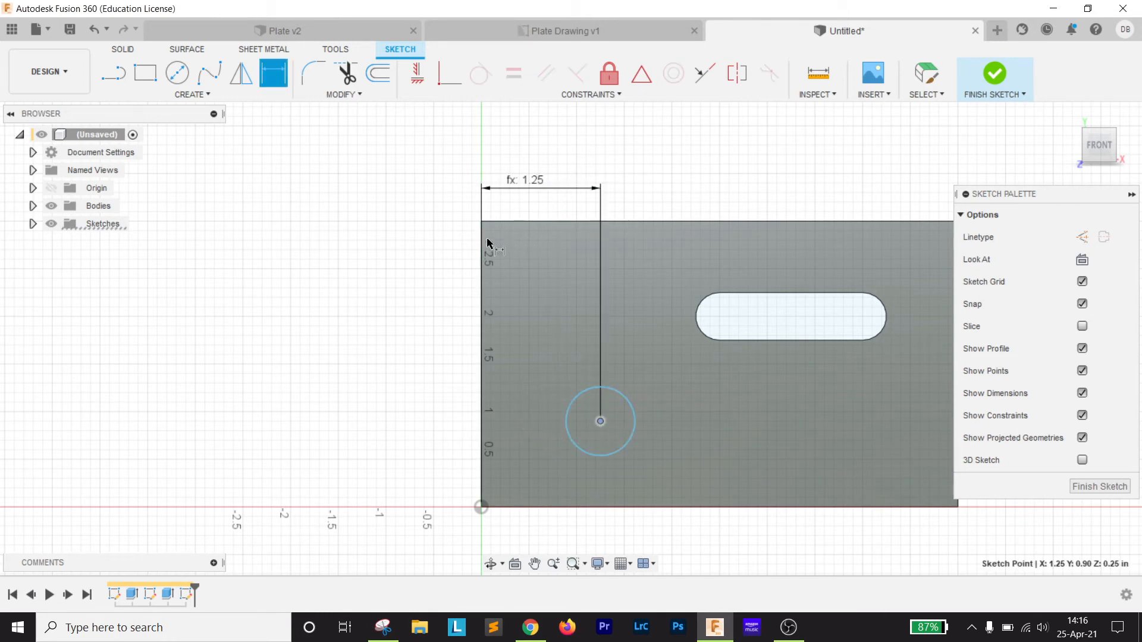
{"action": "left_click", "coordinate": [495, 221]}
{"action": "left_click", "coordinate": [414, 249]}
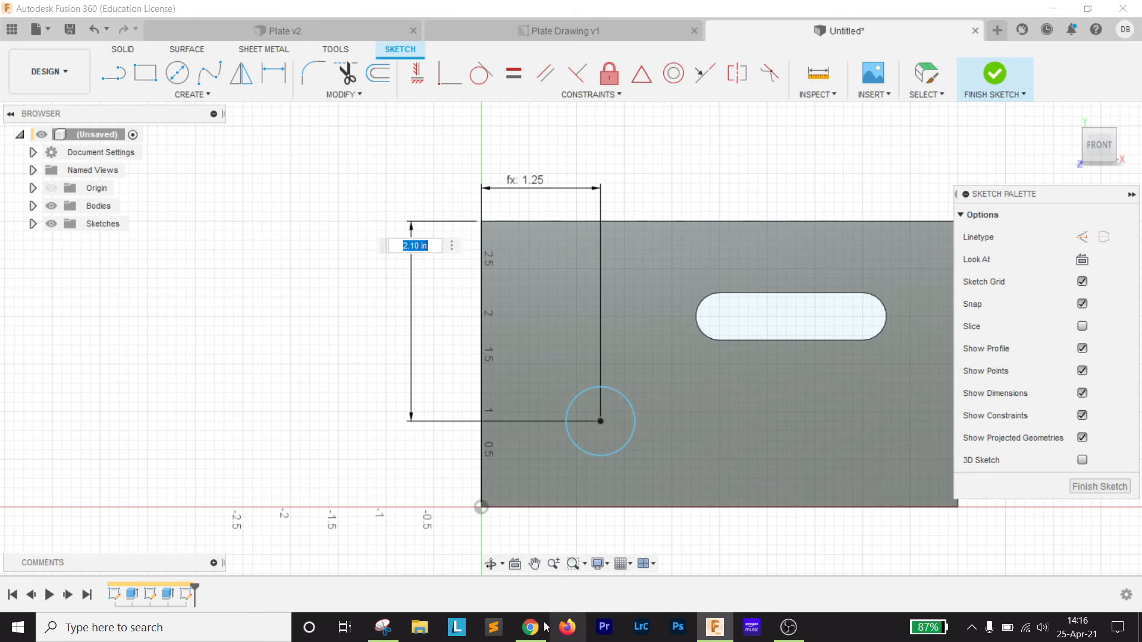
{"action": "left_click", "coordinate": [383, 628]}
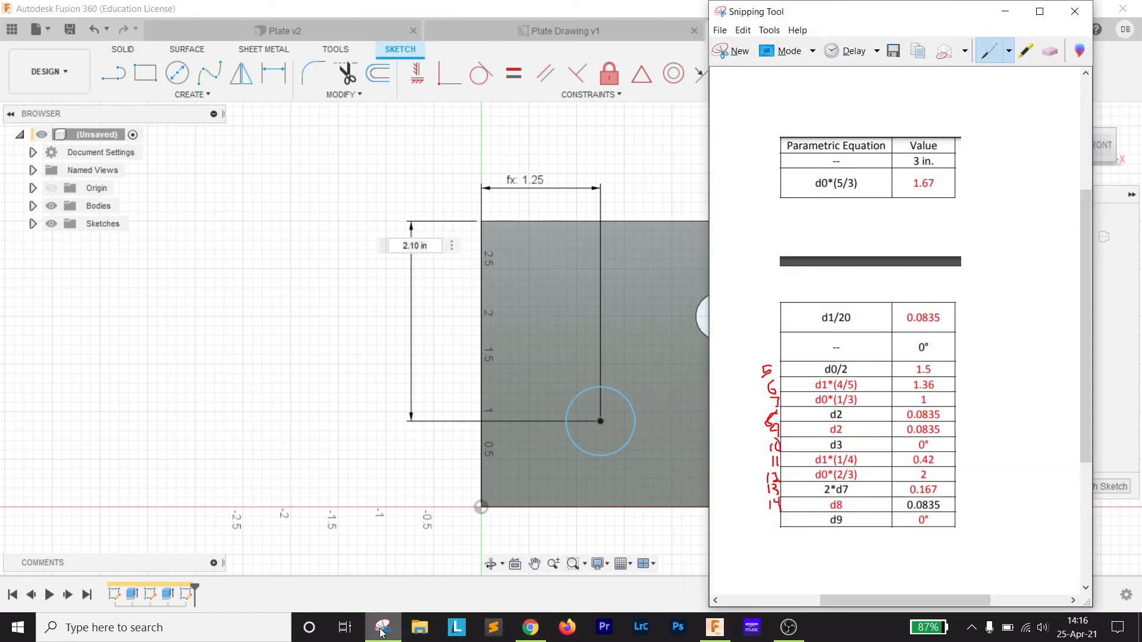
{"action": "left_click", "coordinate": [382, 628]}
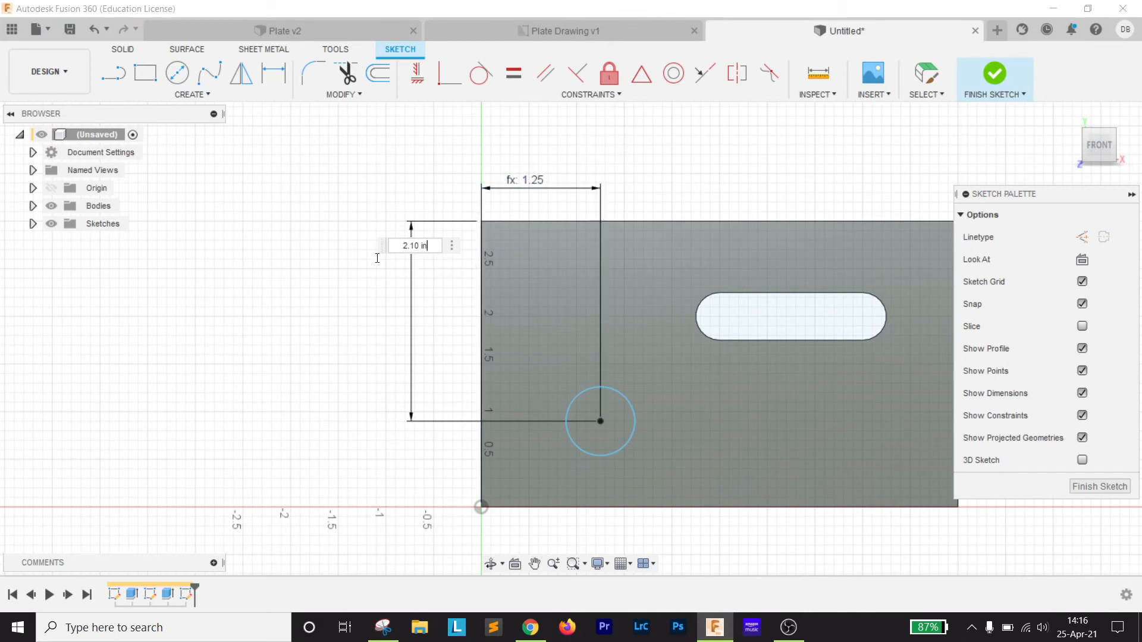
{"action": "left_click", "coordinate": [404, 248]}
{"action": "type", "text": "d1*(2/3)"}
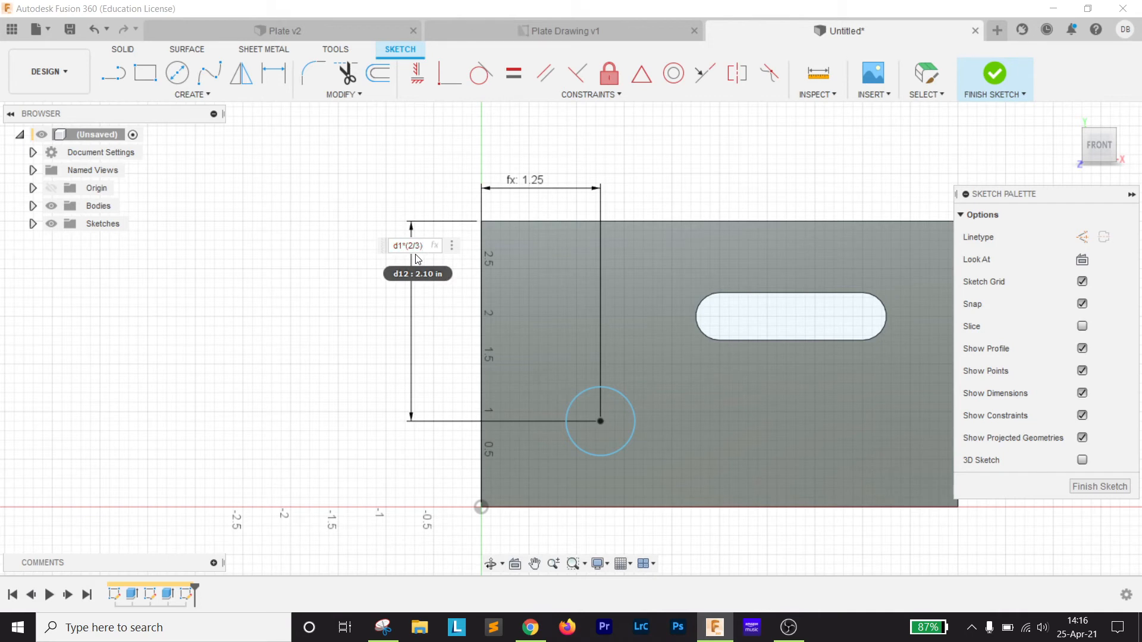
{"action": "key", "text": "Return"}
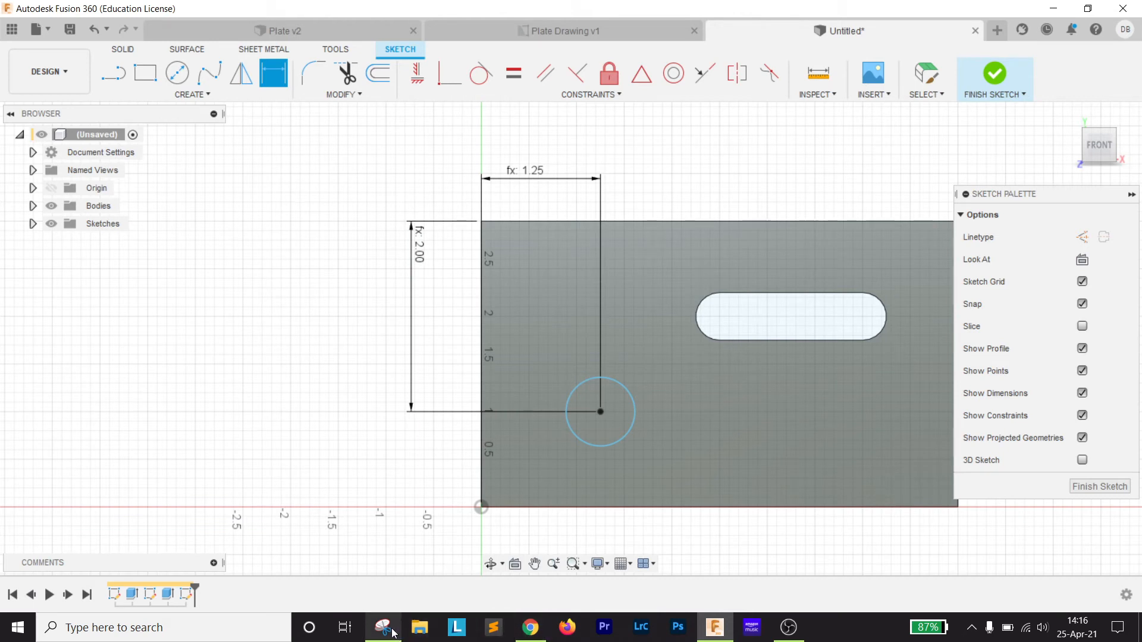
- Dimension the circle's diameter with the expression 2*d8, checking the equation table
{"action": "mouse_move", "coordinate": [392, 634]}
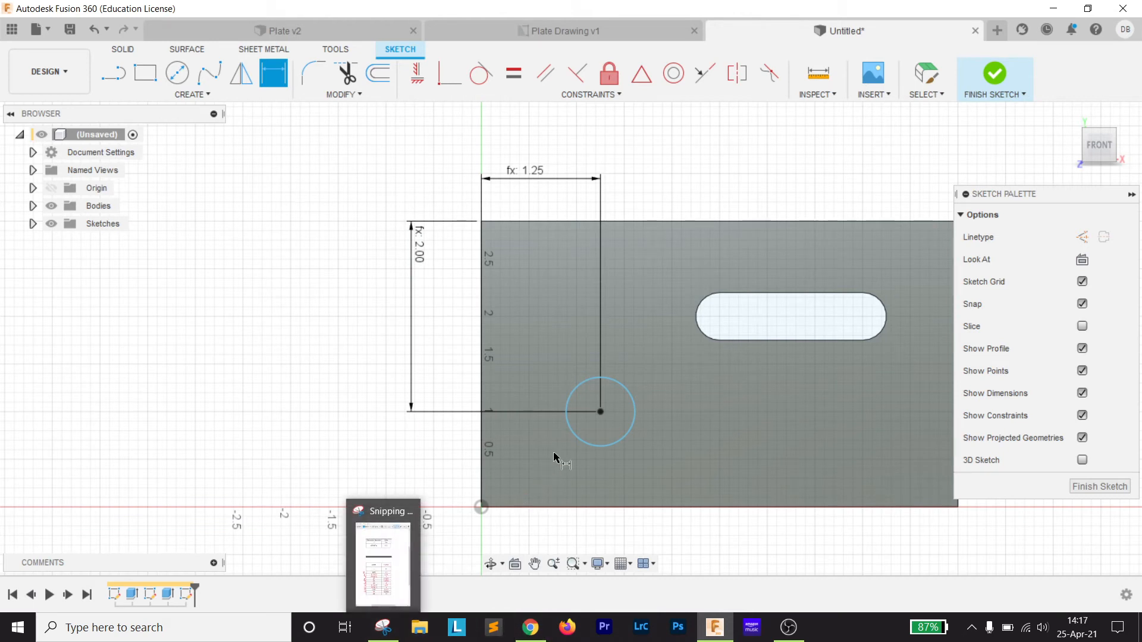
{"action": "left_click", "coordinate": [577, 435]}
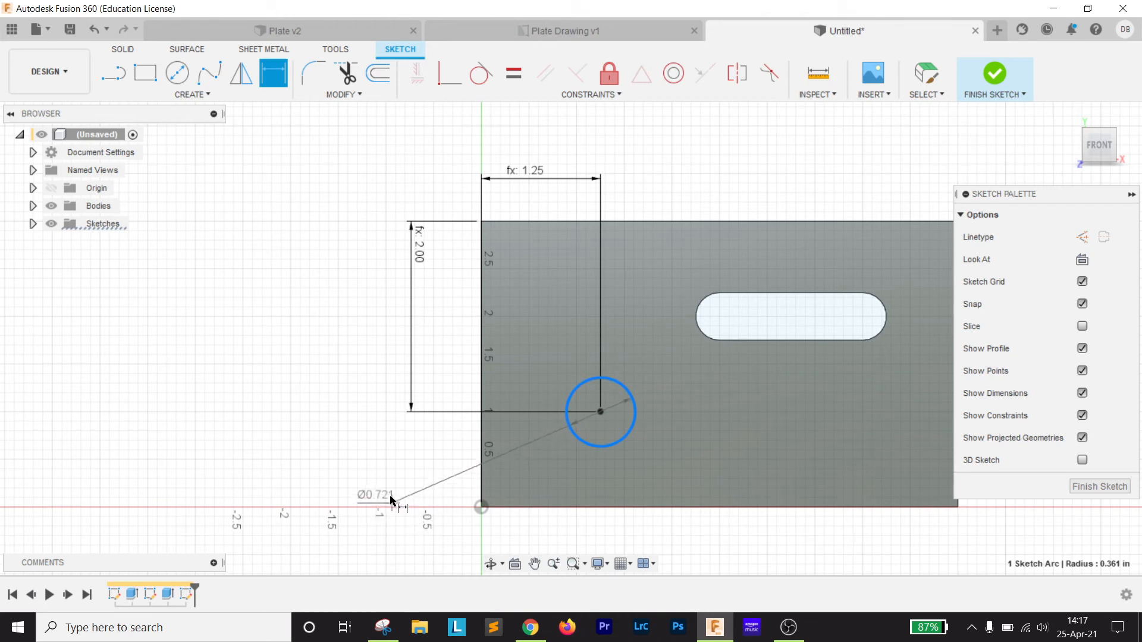
{"action": "left_click", "coordinate": [409, 497]}
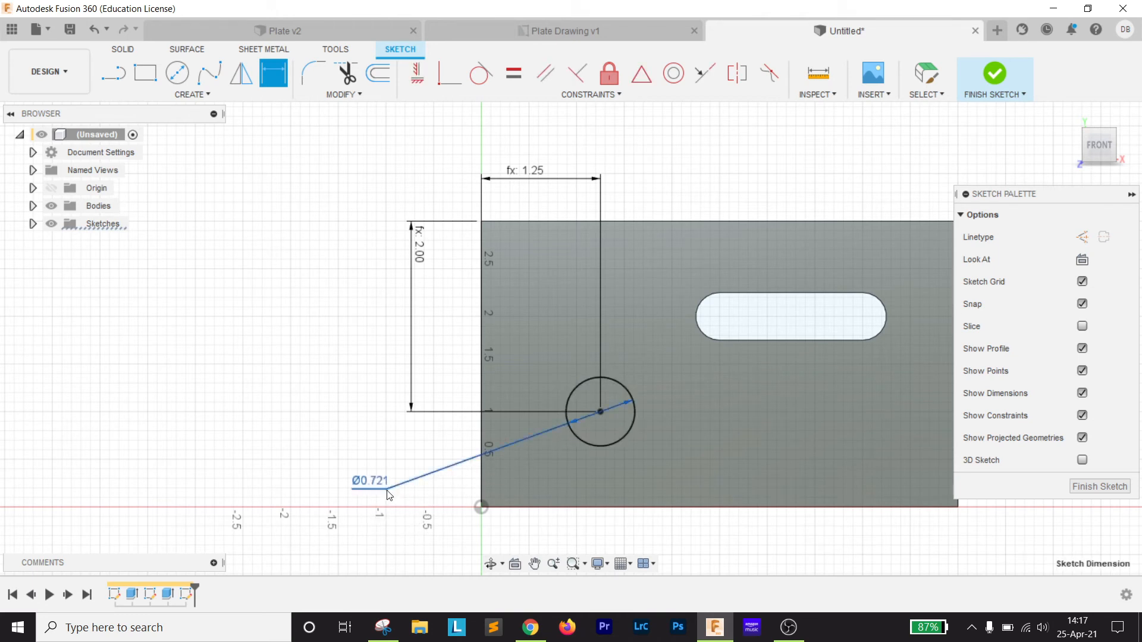
{"action": "left_click", "coordinate": [394, 630]}
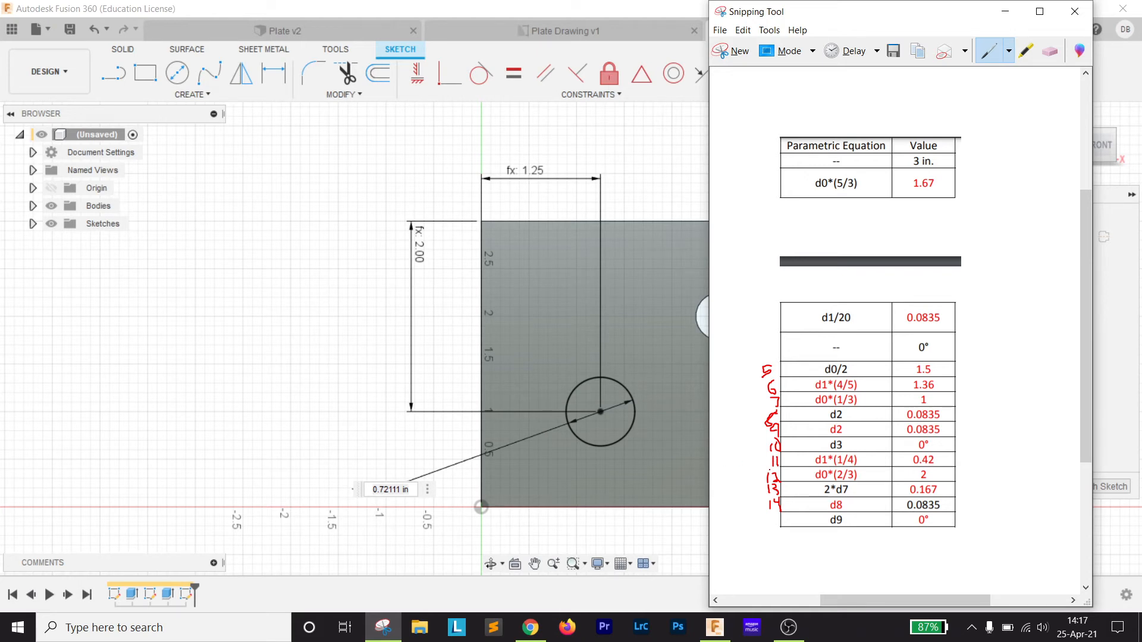
{"action": "left_click", "coordinate": [382, 489]}
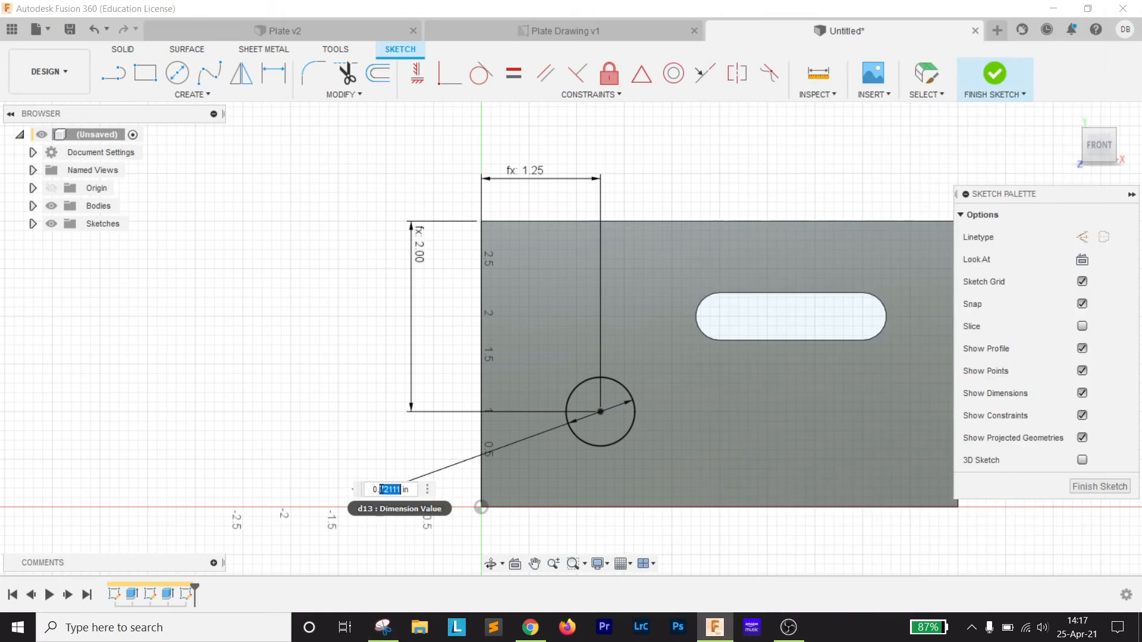
{"action": "type", "text": "2*d8"}
{"action": "key", "text": "Return"}
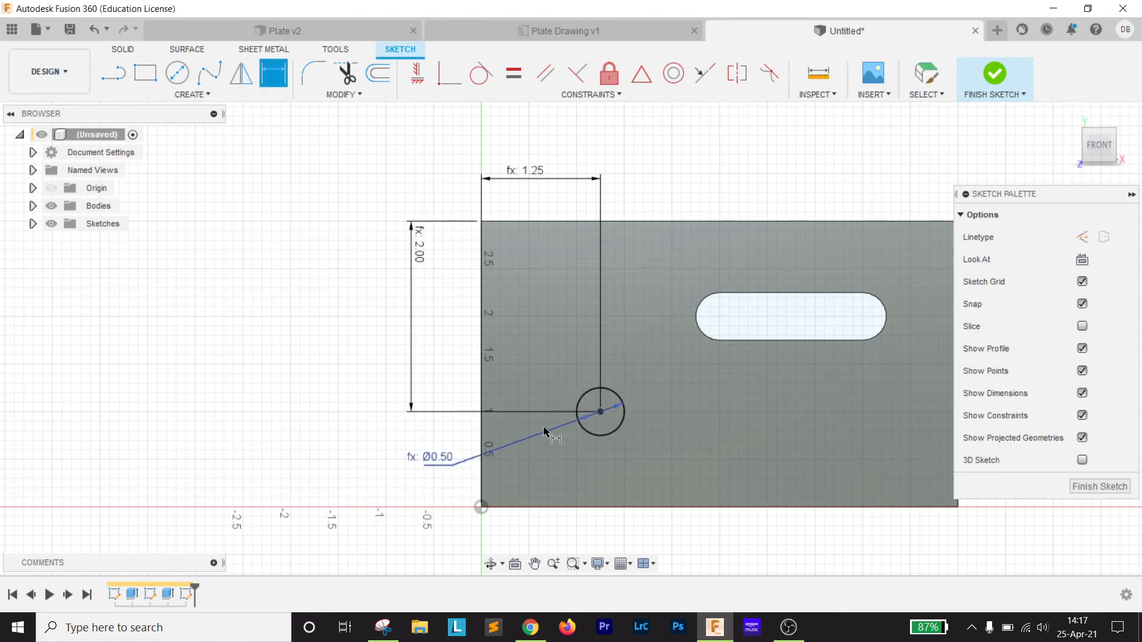
- Finish the sketch and extrude the circle profile as a cut through the plate with distance -d3
{"action": "left_click", "coordinate": [994, 77]}
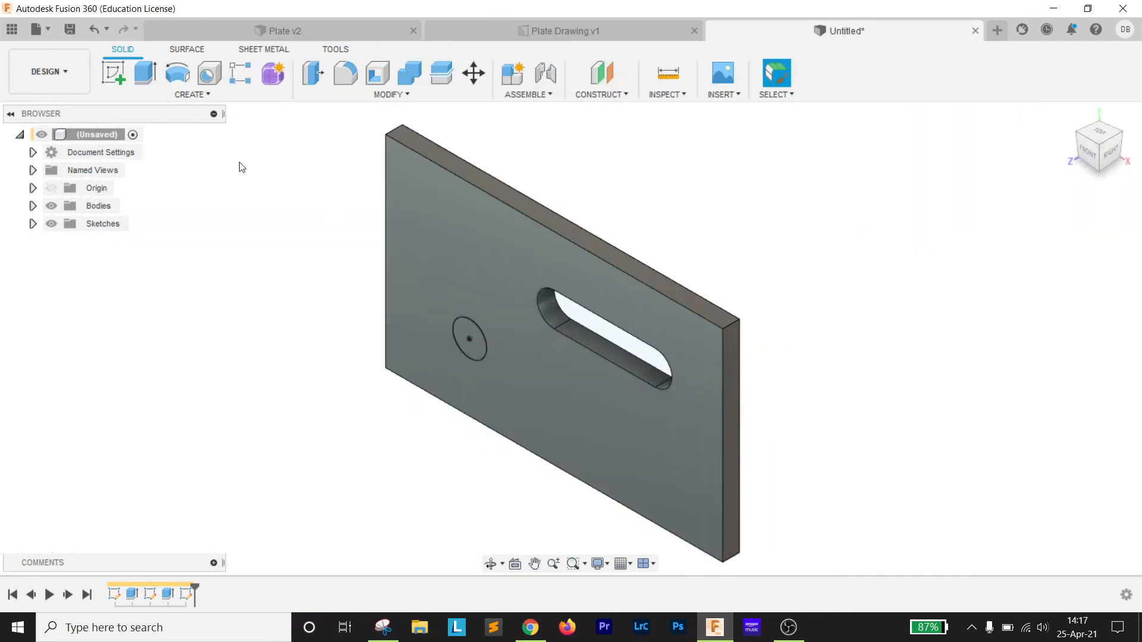
{"action": "left_click", "coordinate": [150, 74]}
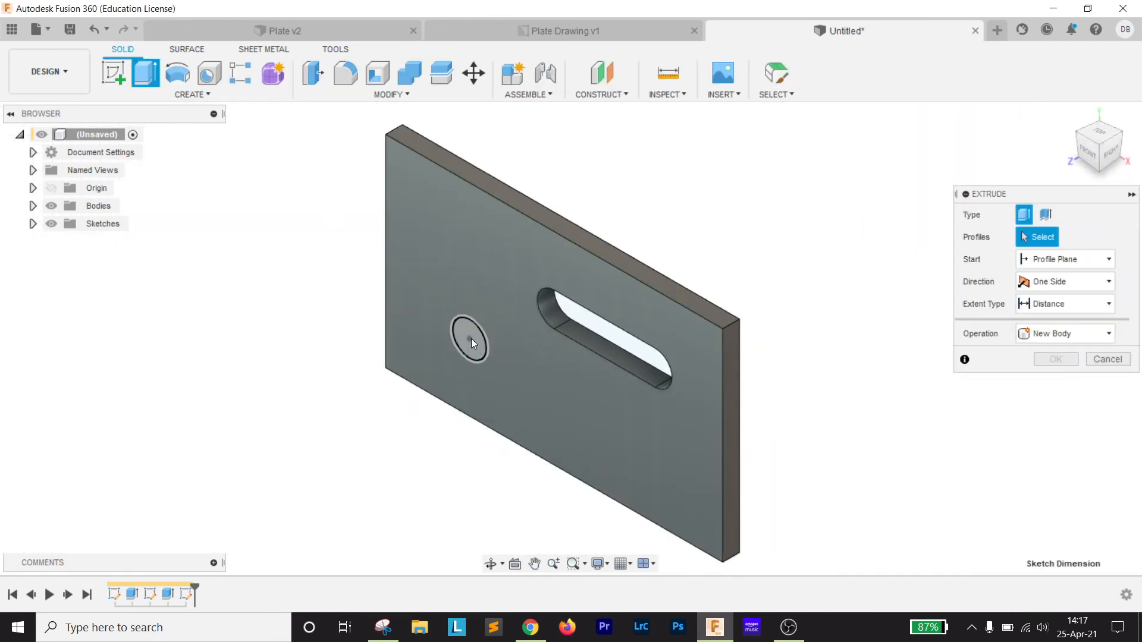
{"action": "left_click", "coordinate": [471, 338]}
{"action": "key", "text": "BackSpace"}
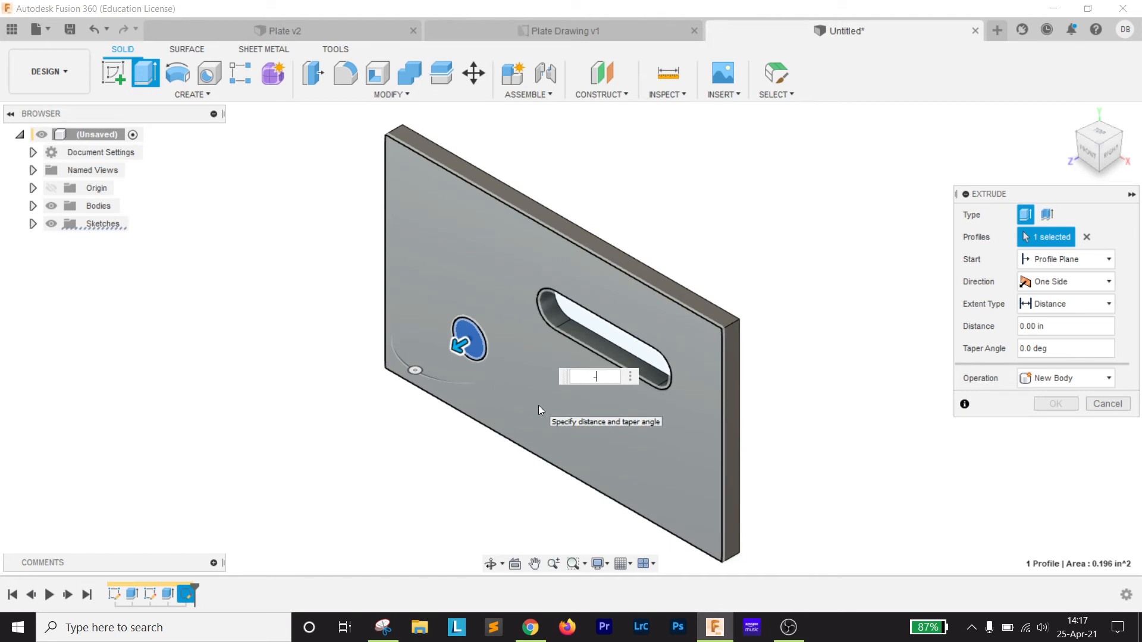
{"action": "type", "text": "-d3"}
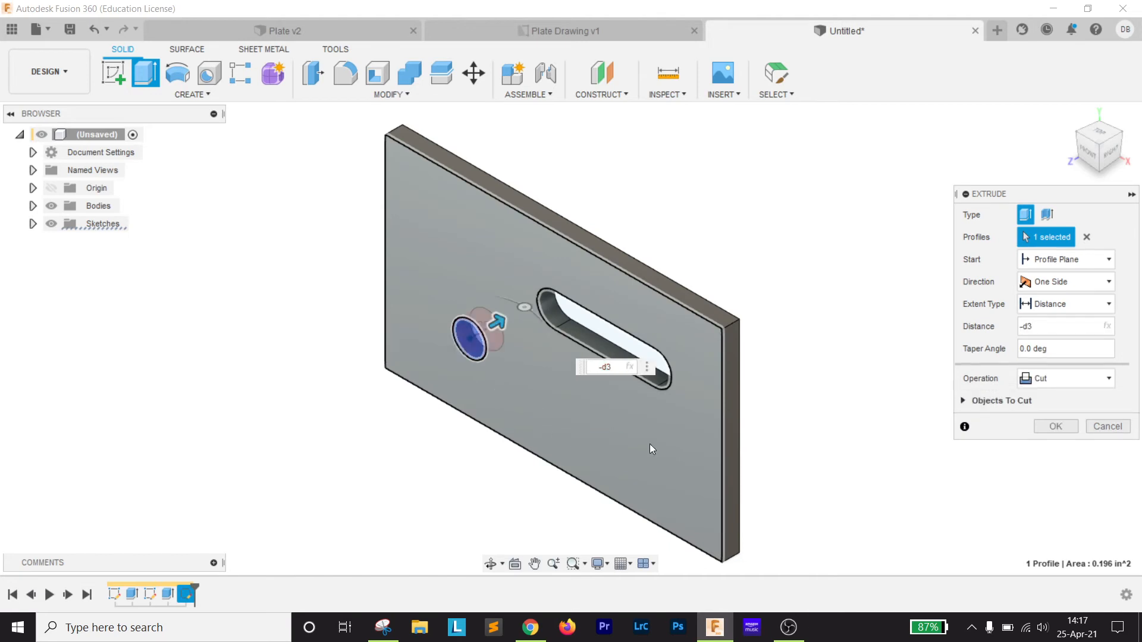
{"action": "left_click", "coordinate": [1042, 426]}
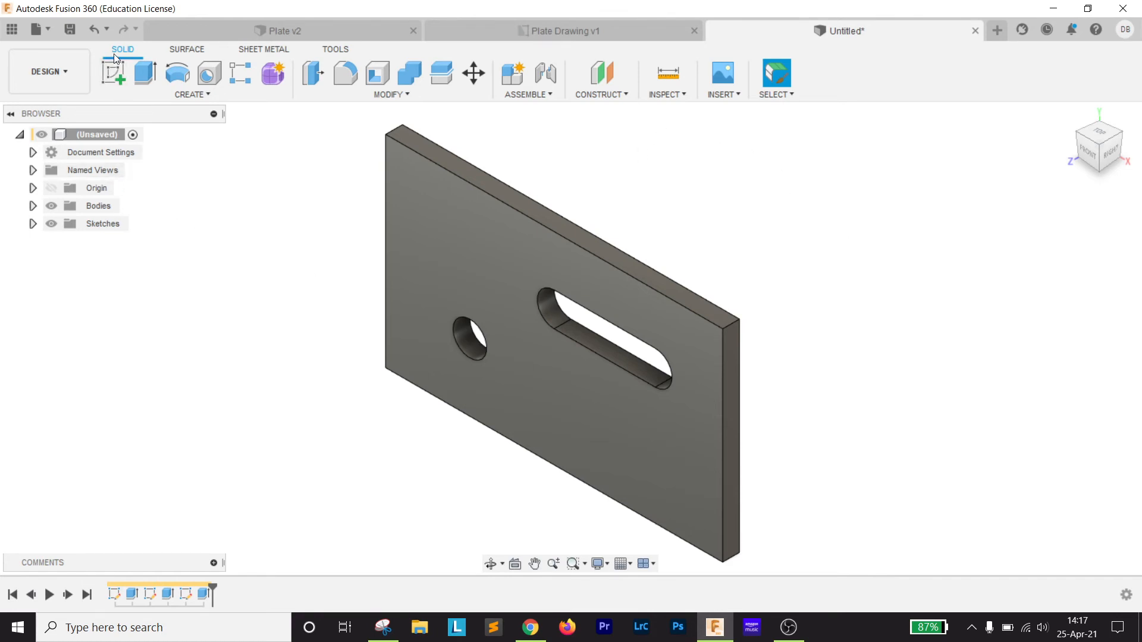
- On the plate's front face, sketch a circle about 0.89 in in diameter, centered about 3.6 in from the left edge and 1.2 in above the bottom
{"action": "left_click", "coordinate": [119, 74]}
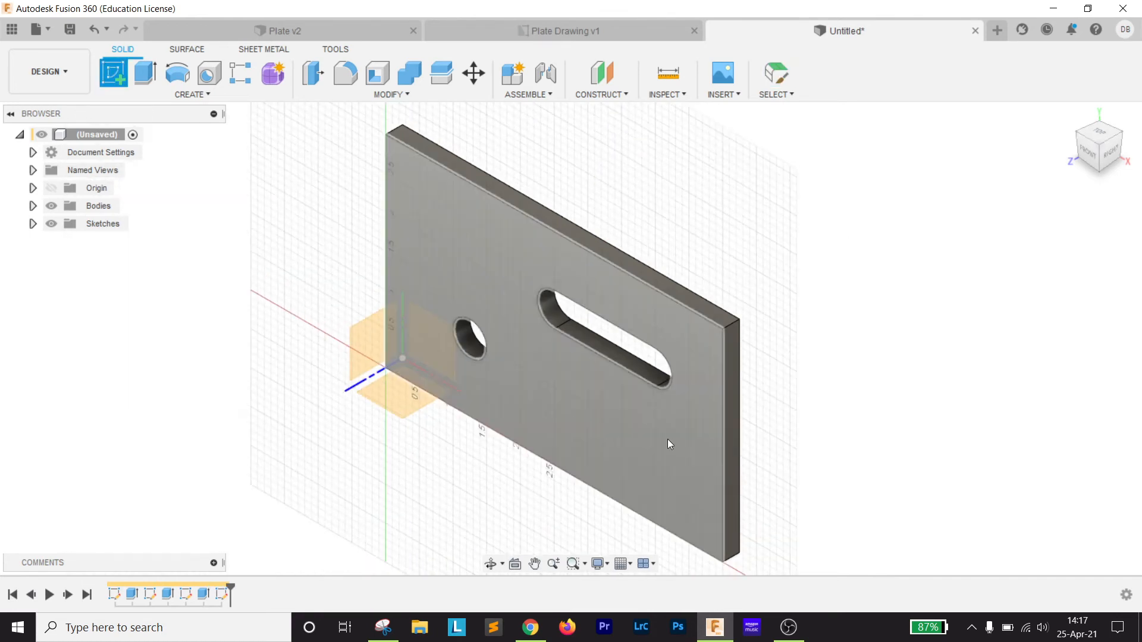
{"action": "left_click", "coordinate": [668, 441]}
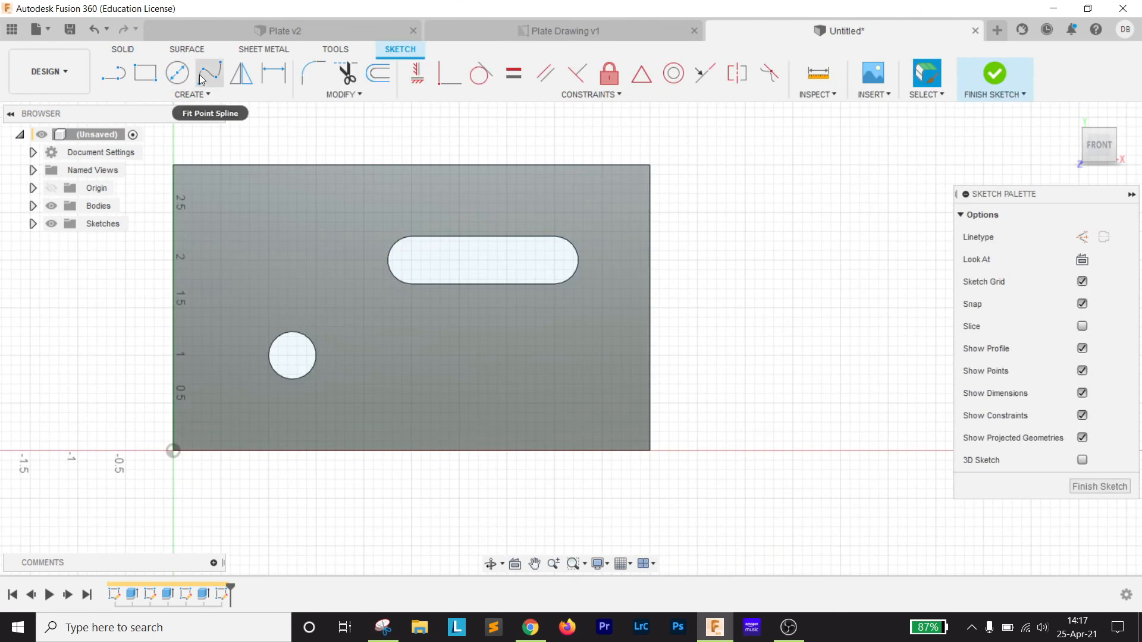
{"action": "left_click", "coordinate": [273, 73]}
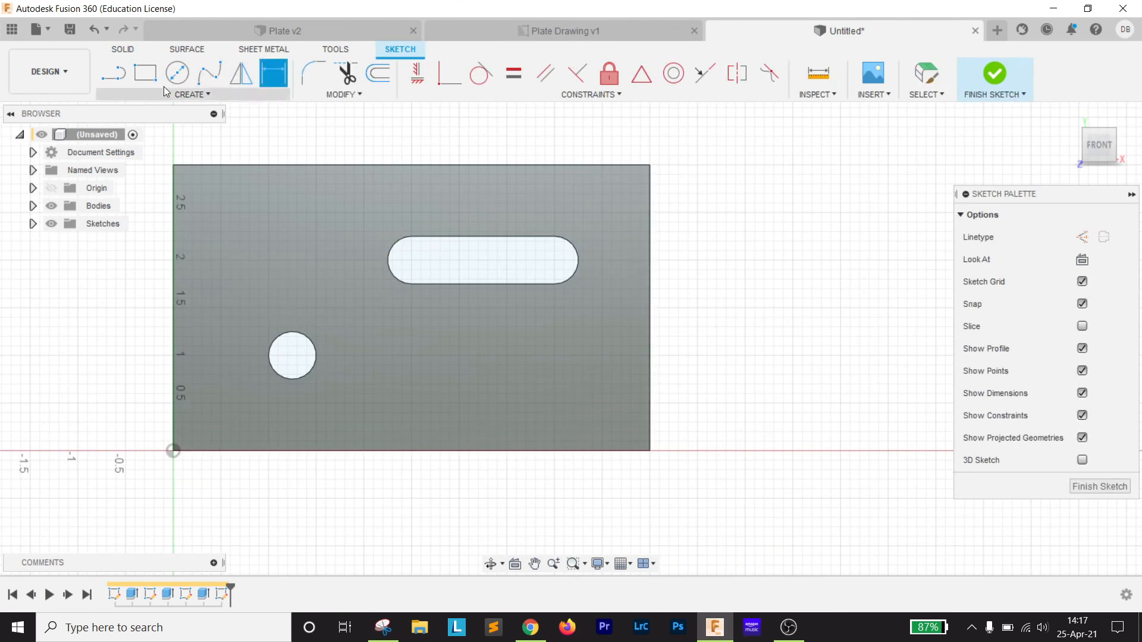
{"action": "key", "text": "c"}
{"action": "left_click", "coordinate": [517, 336]}
{"action": "left_click", "coordinate": [541, 371]}
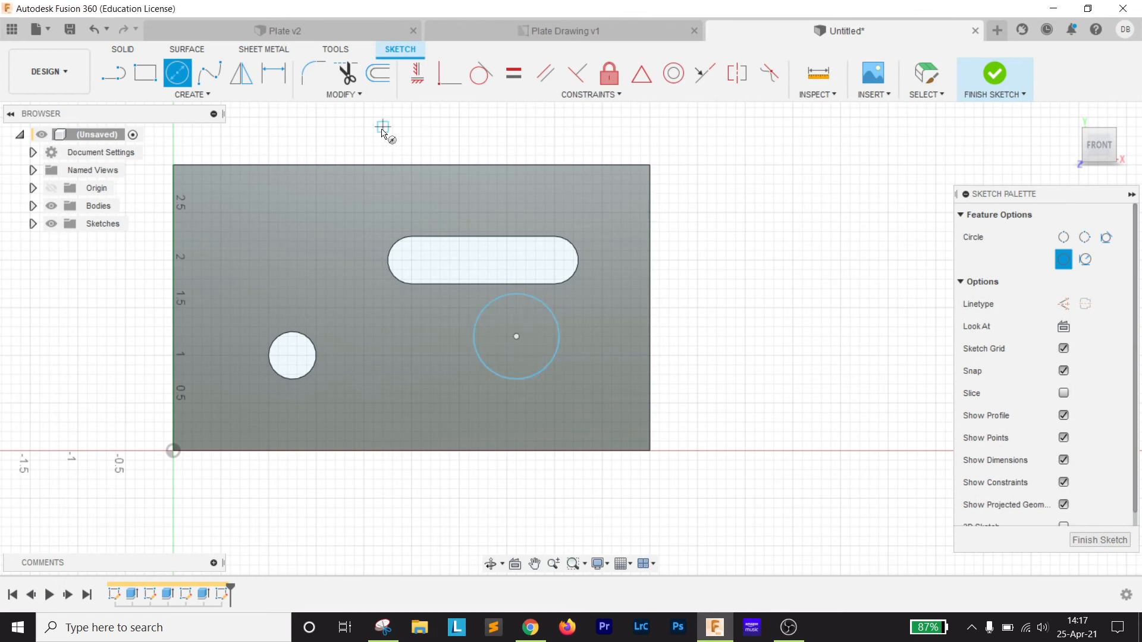
- Dimension the new circle's diameter as 5 in
{"action": "left_click", "coordinate": [274, 74]}
{"action": "left_click", "coordinate": [546, 313]}
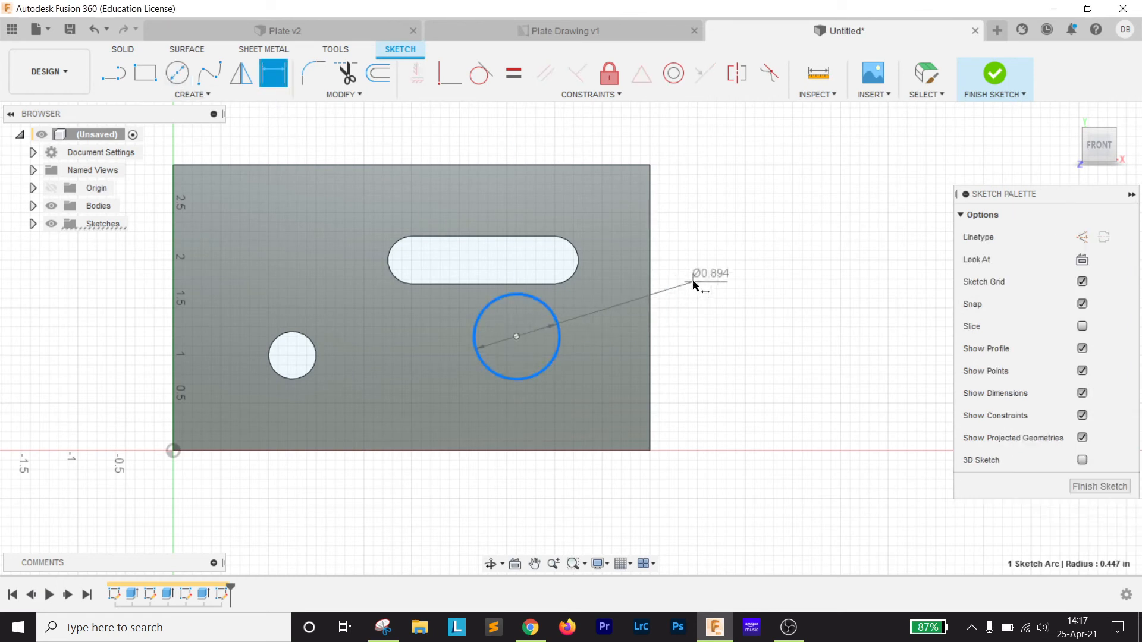
{"action": "left_click", "coordinate": [693, 280]}
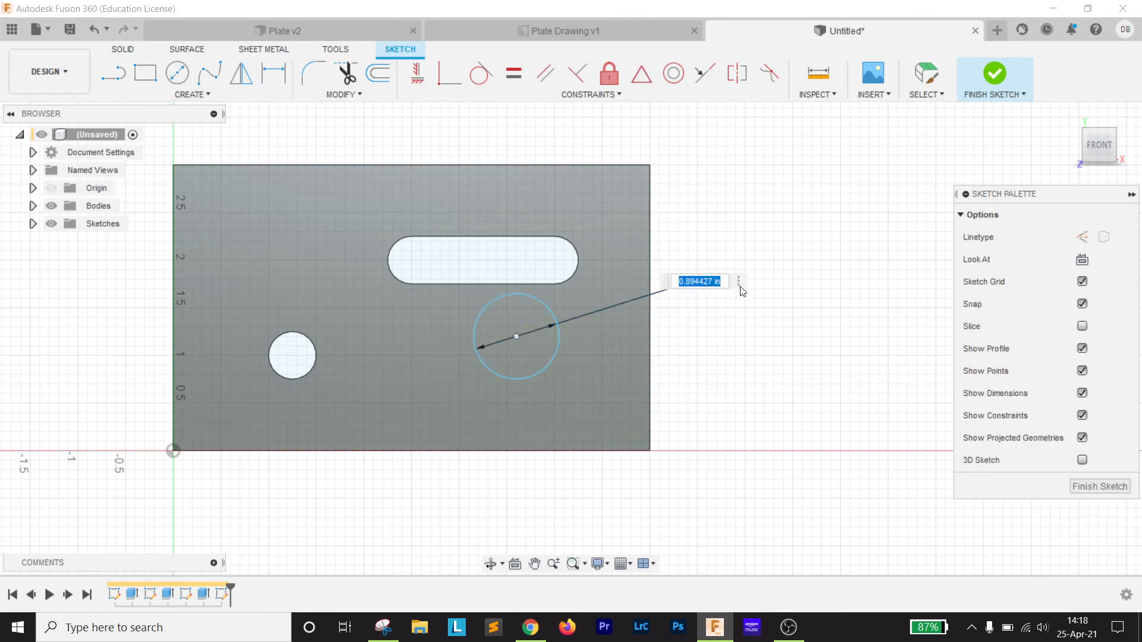
{"action": "type", "text": "5"}
{"action": "key", "text": "Return"}
{"action": "scroll", "coordinate": [900, 339], "scroll_direction": "down", "scroll_amount": 2}
{"action": "scroll", "coordinate": [899, 339], "scroll_direction": "down", "scroll_amount": 1}
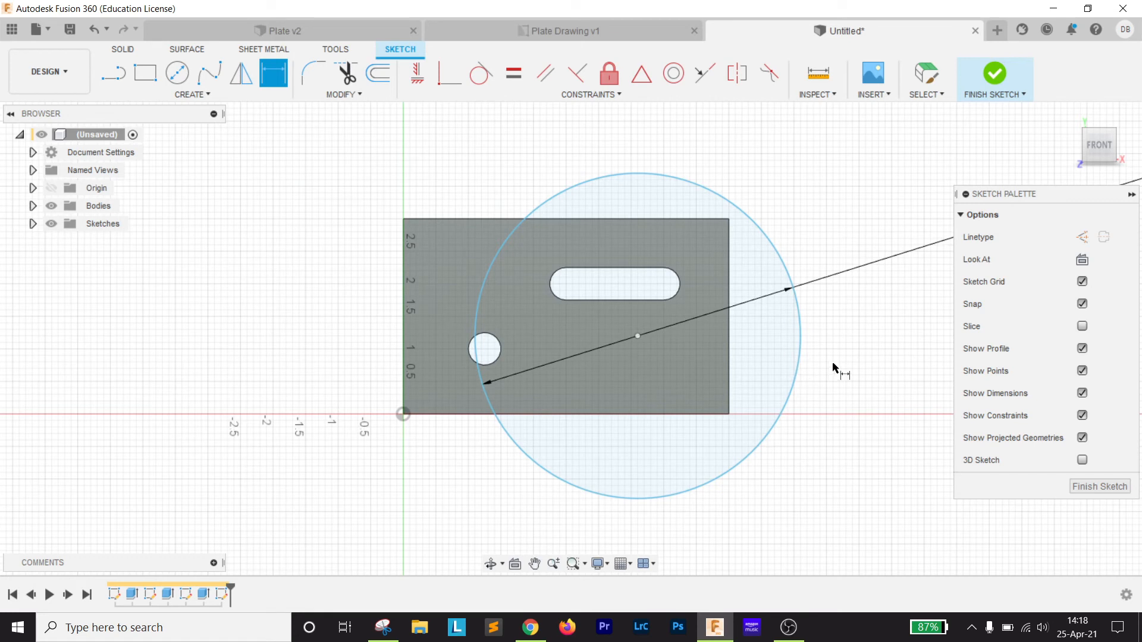
- Delete the diameter dimension from the large circle
{"action": "key", "text": "Escape"}
{"action": "left_click", "coordinate": [851, 272]}
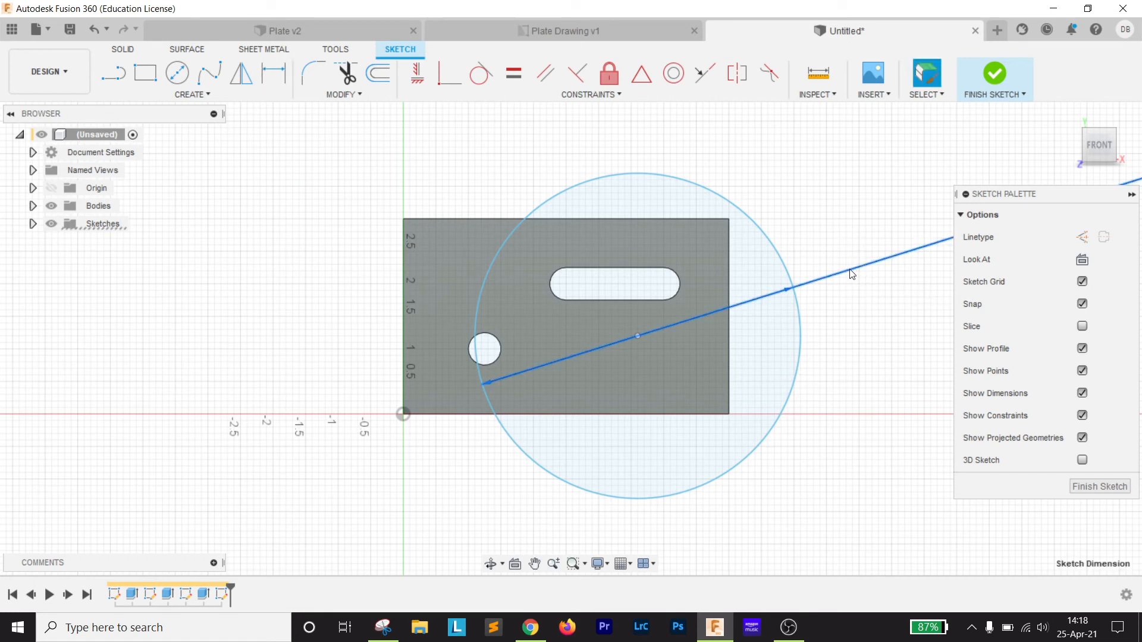
{"action": "key", "text": "Delete"}
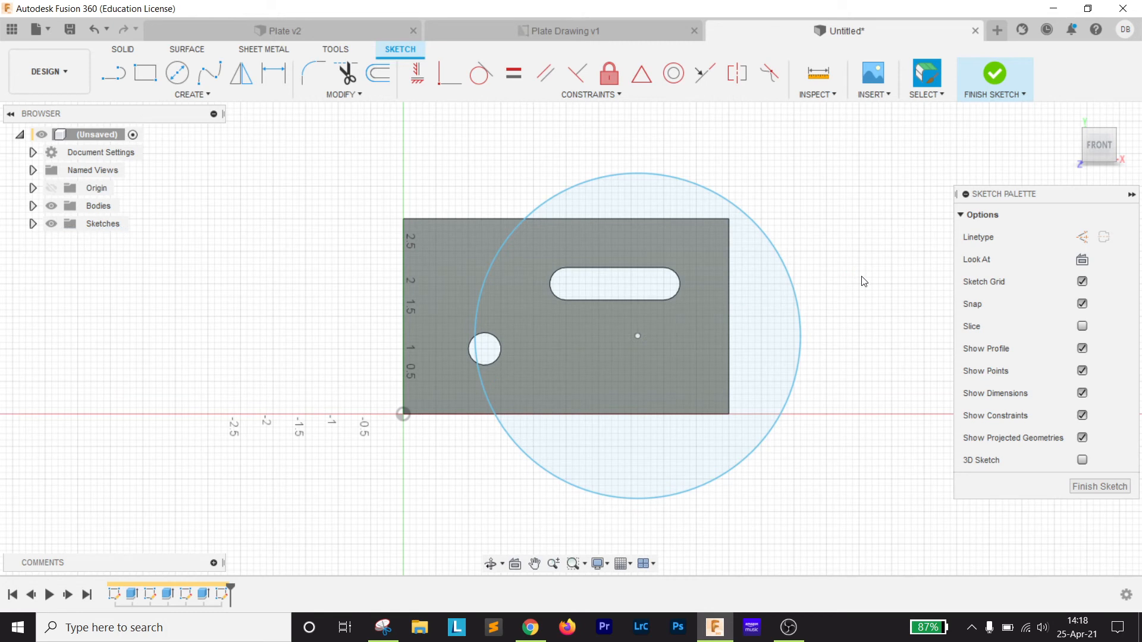
- Dimension the large circle's diameter with the entry d16=2 and reopen the dimension to check its value
{"action": "left_click", "coordinate": [273, 73]}
{"action": "left_click", "coordinate": [670, 179]}
{"action": "left_click", "coordinate": [714, 161]}
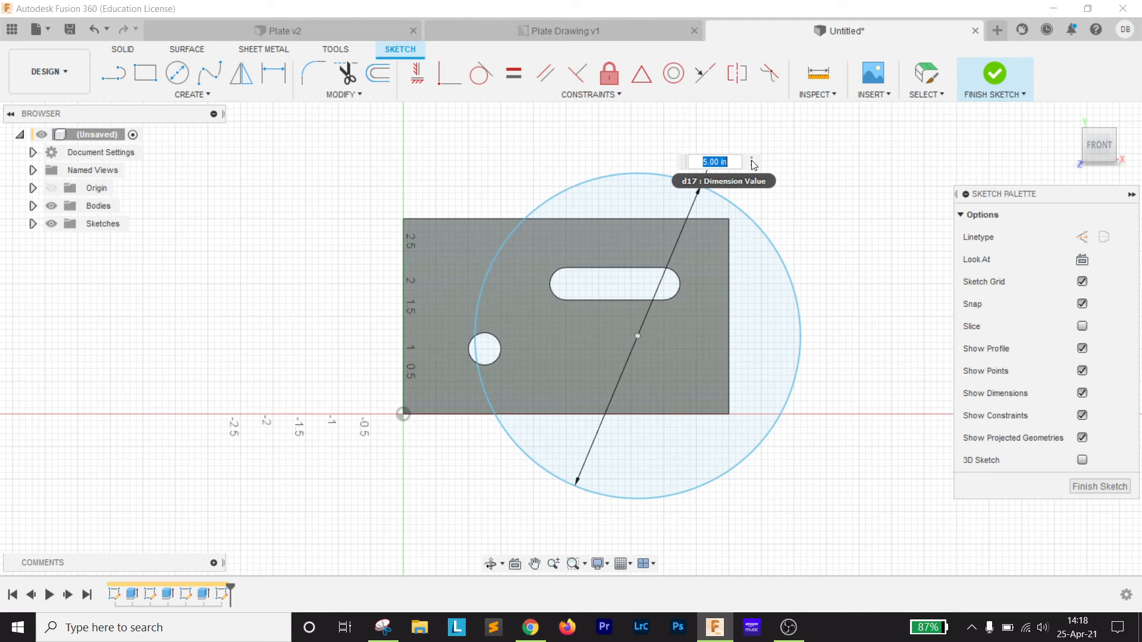
{"action": "type", "text": "d16=2"}
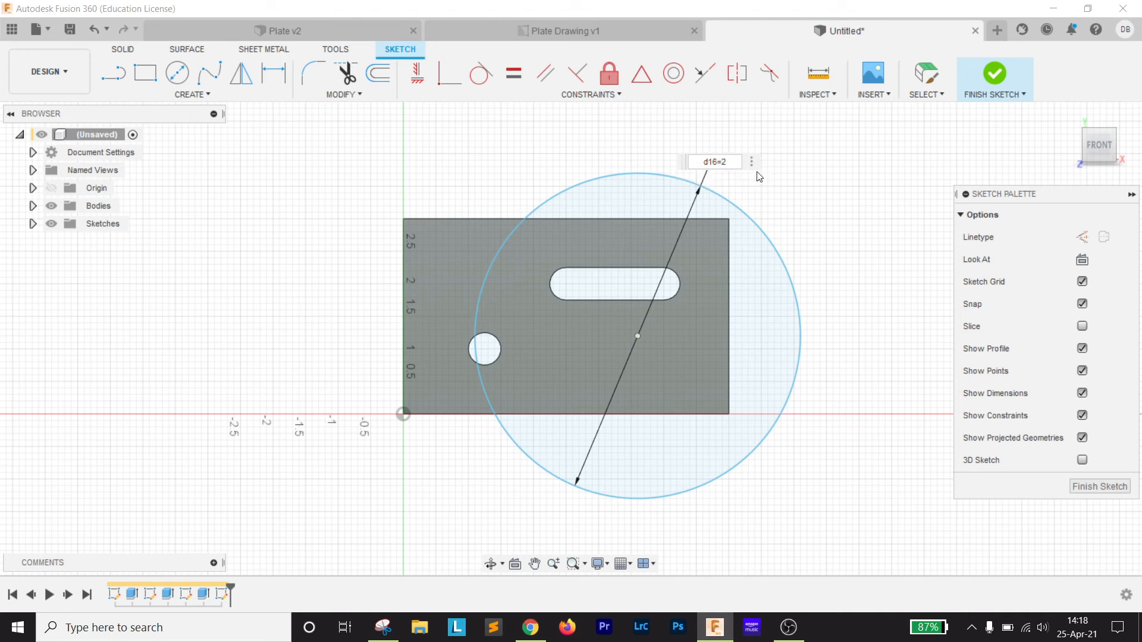
{"action": "key", "text": "Return"}
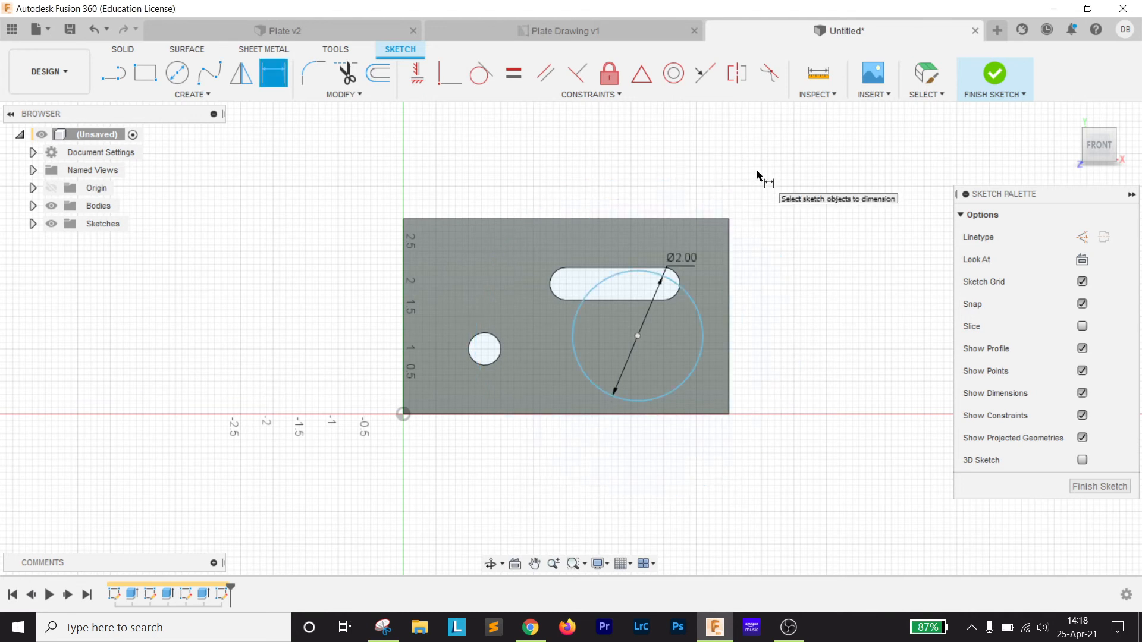
{"action": "double_click", "coordinate": [678, 259]}
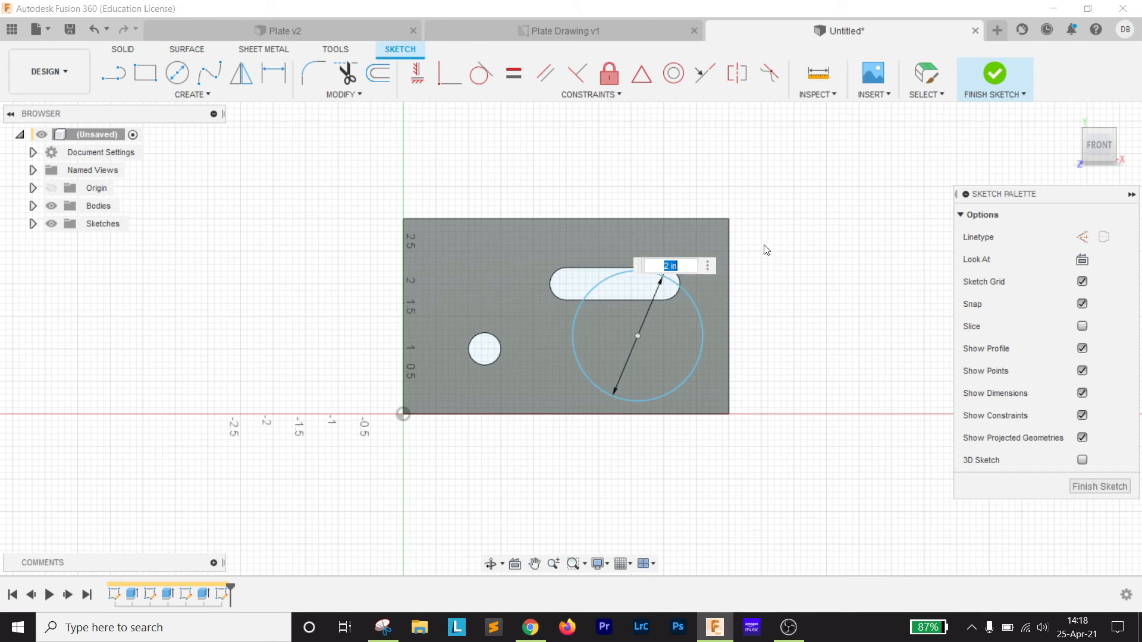
{"action": "key", "text": "Return"}
- Place a horizontal dimension from the circle's center to the plate's right edge and delete it
{"action": "left_click", "coordinate": [287, 82]}
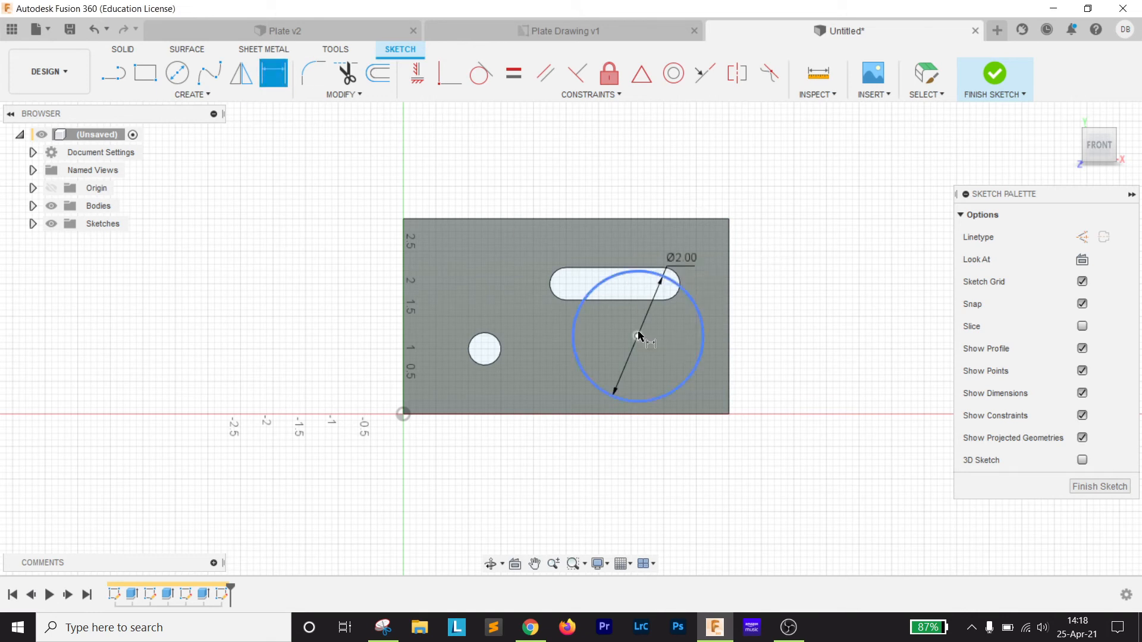
{"action": "left_click", "coordinate": [637, 336]}
{"action": "left_click", "coordinate": [730, 380]}
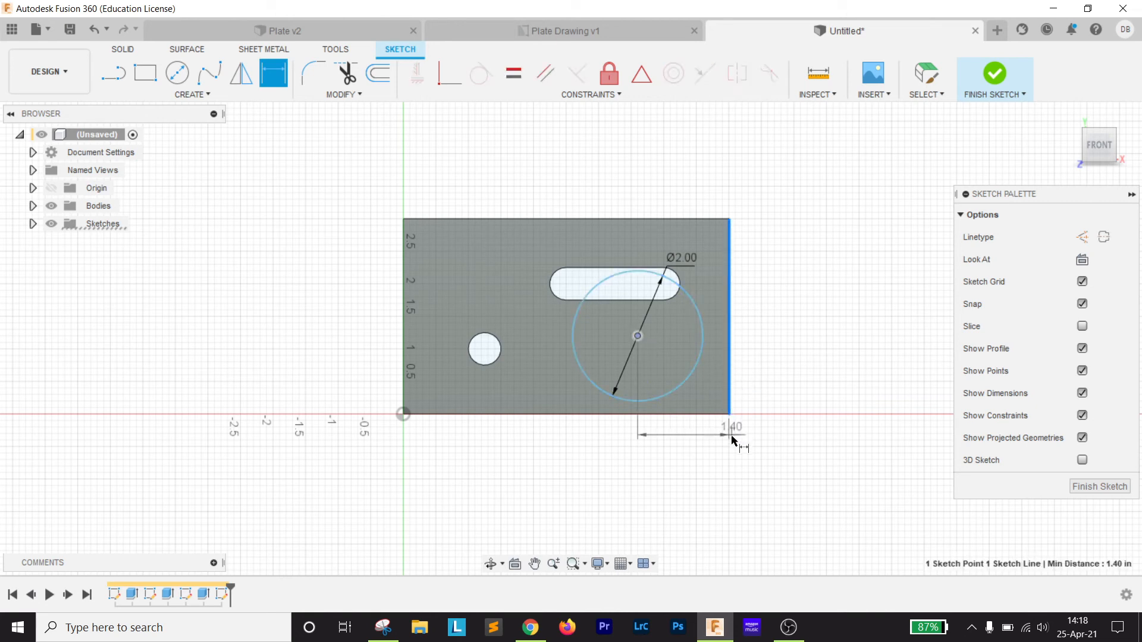
{"action": "left_click", "coordinate": [735, 457]}
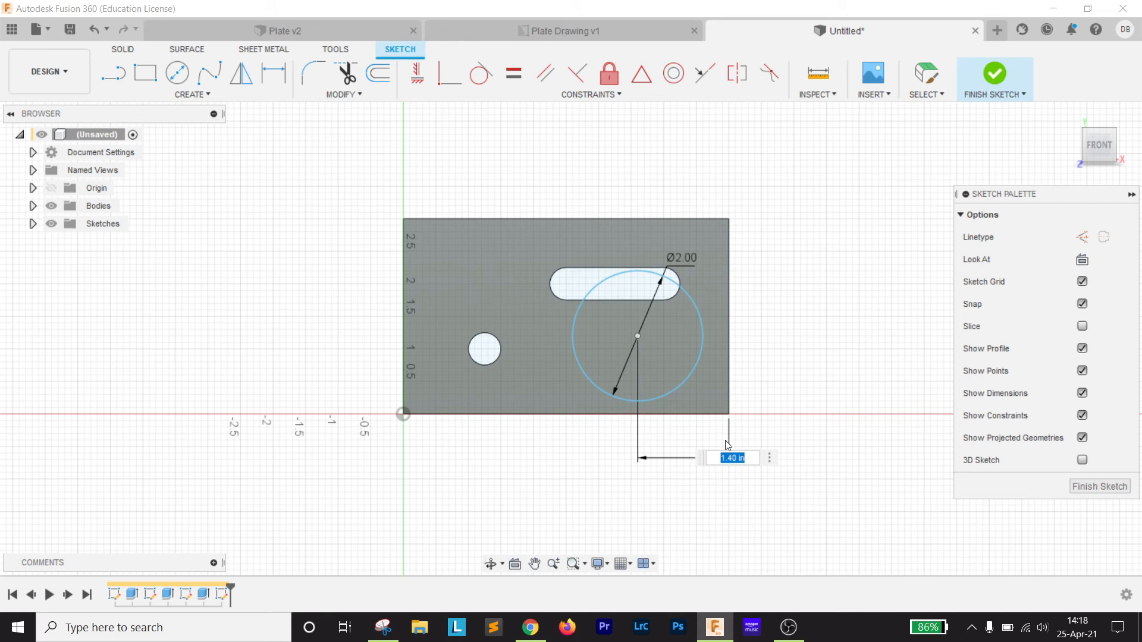
{"action": "left_click", "coordinate": [795, 436]}
{"action": "left_click", "coordinate": [786, 439]}
{"action": "key", "text": "Escape"}
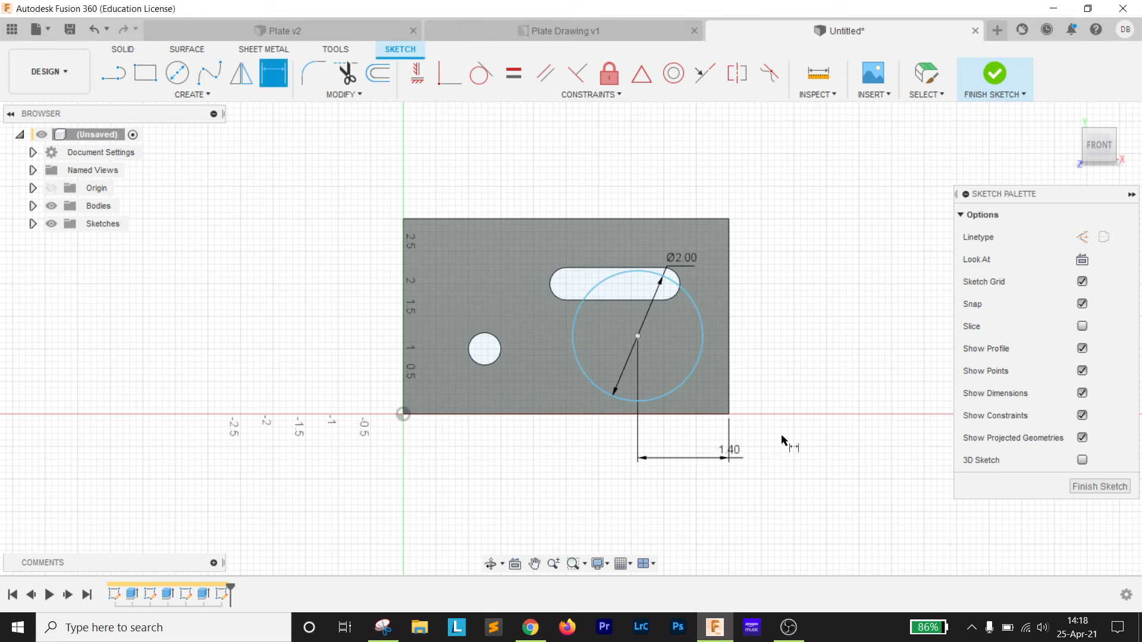
{"action": "key", "text": "Delete"}
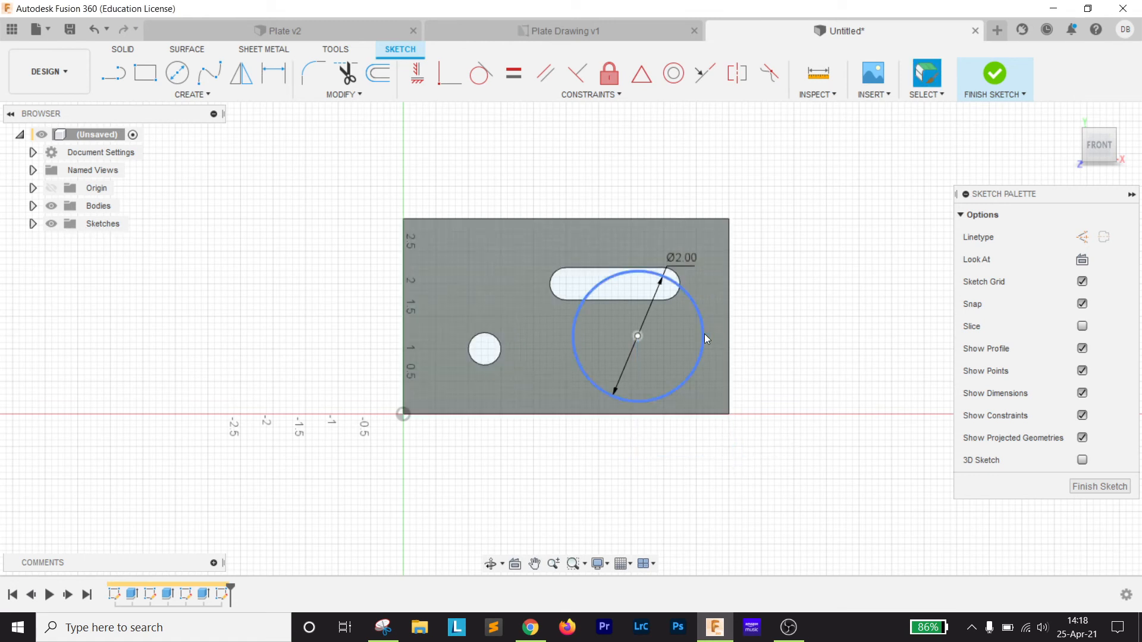
- Delete the extra large circle, finish the sketch, and return the plate to the home view
{"action": "left_click", "coordinate": [699, 330]}
{"action": "key", "text": "Delete"}
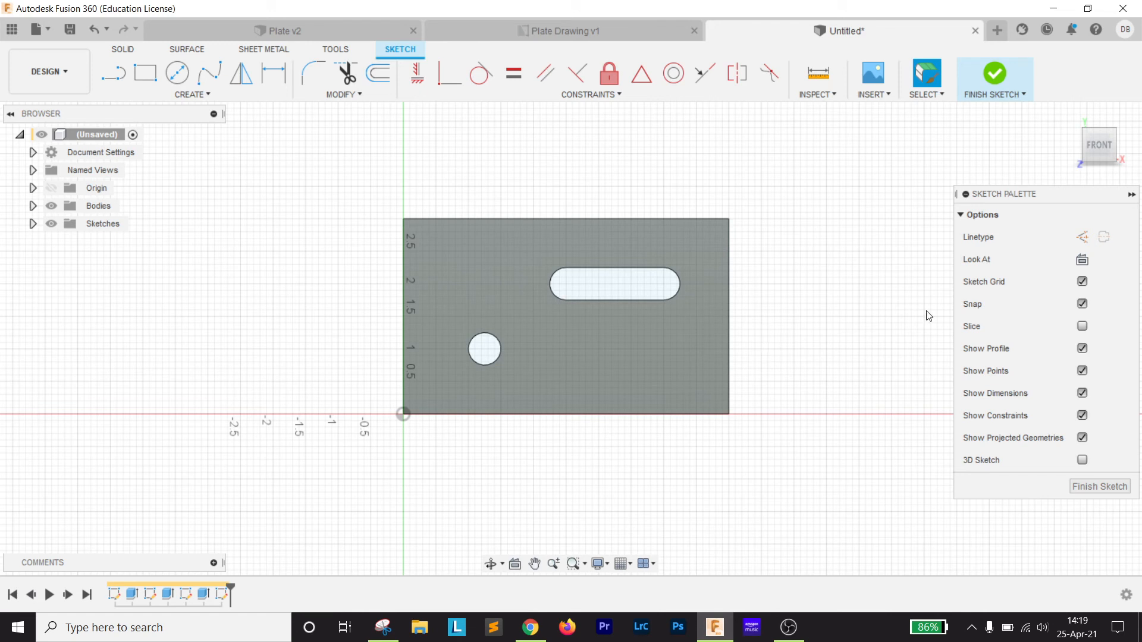
{"action": "left_click", "coordinate": [992, 75]}
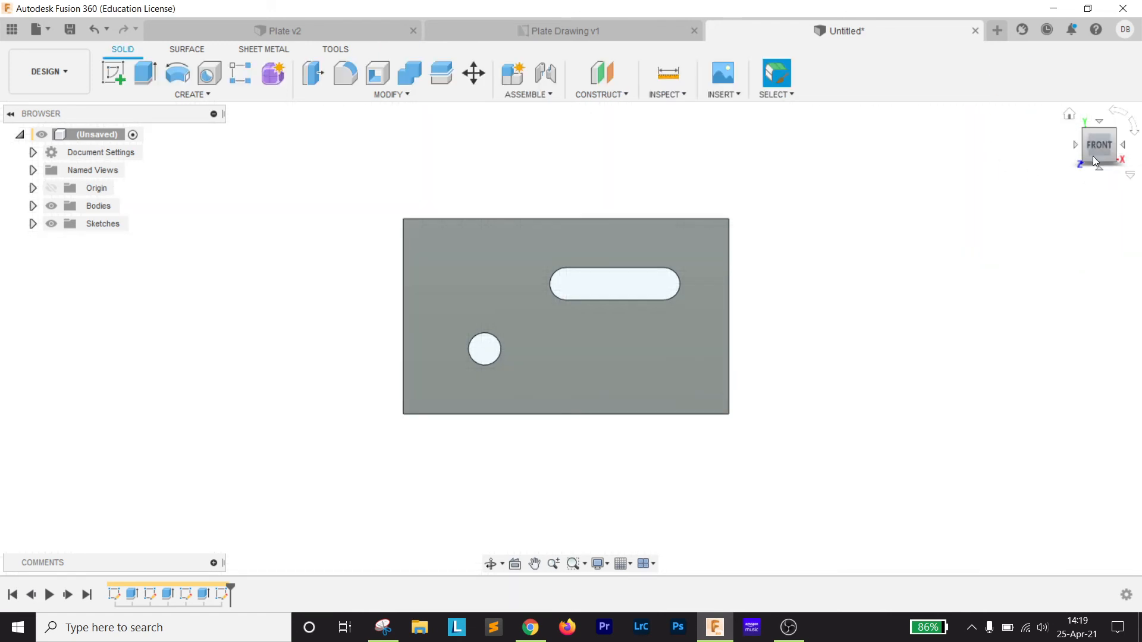
{"action": "left_click", "coordinate": [1069, 113]}
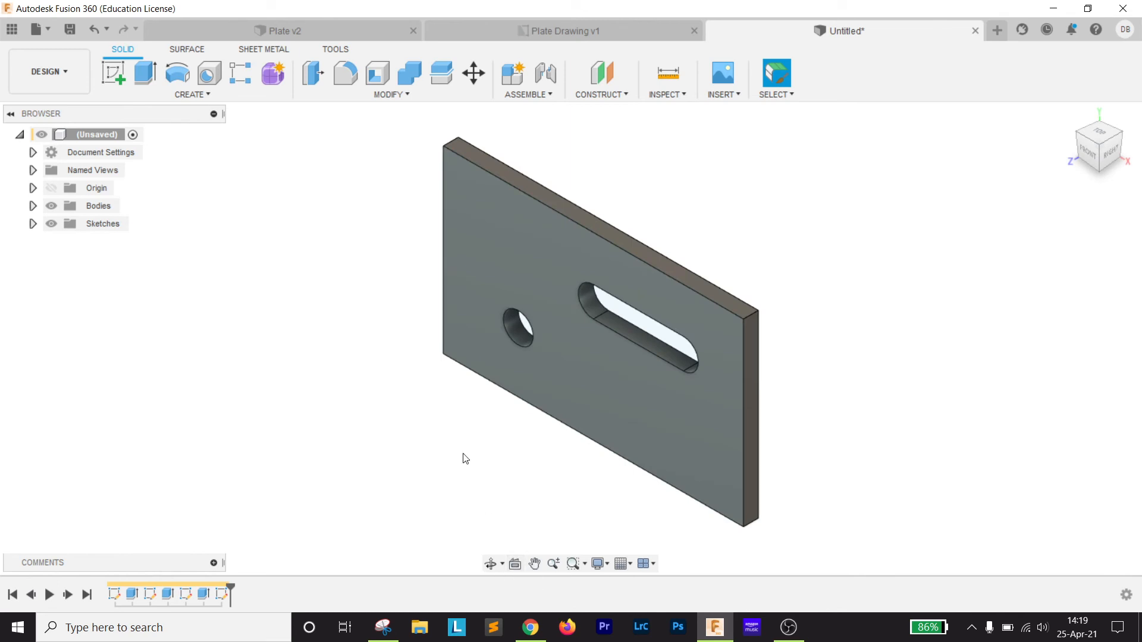
- Open the model's parameter list and remove the d16 diameter dimension from the favorites
{"action": "left_click", "coordinate": [394, 95]}
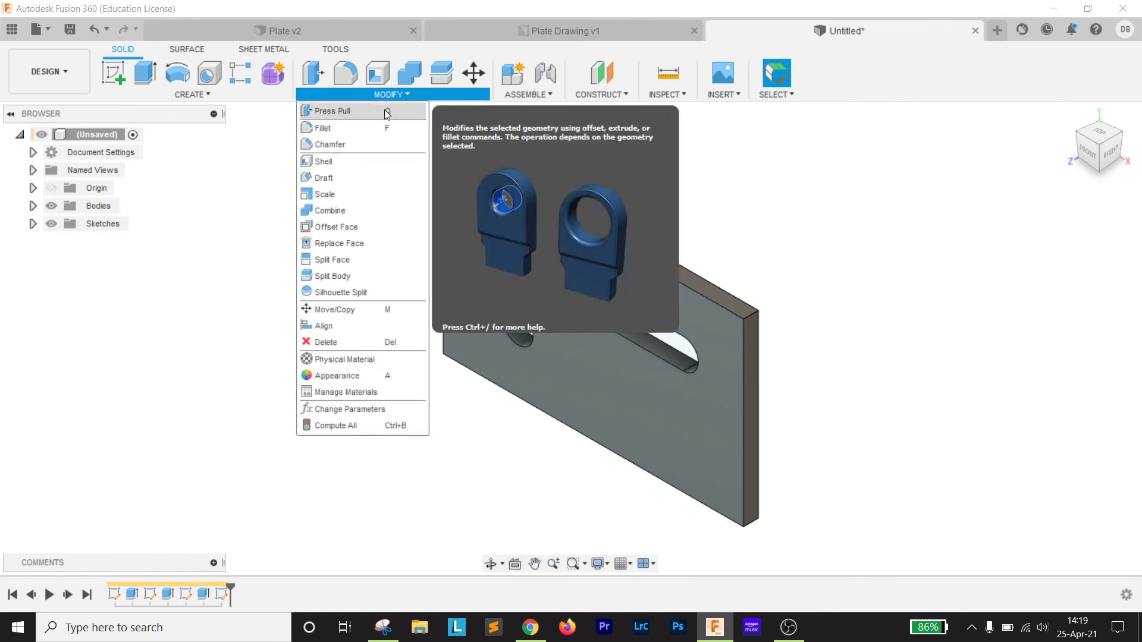
{"action": "left_click", "coordinate": [350, 409]}
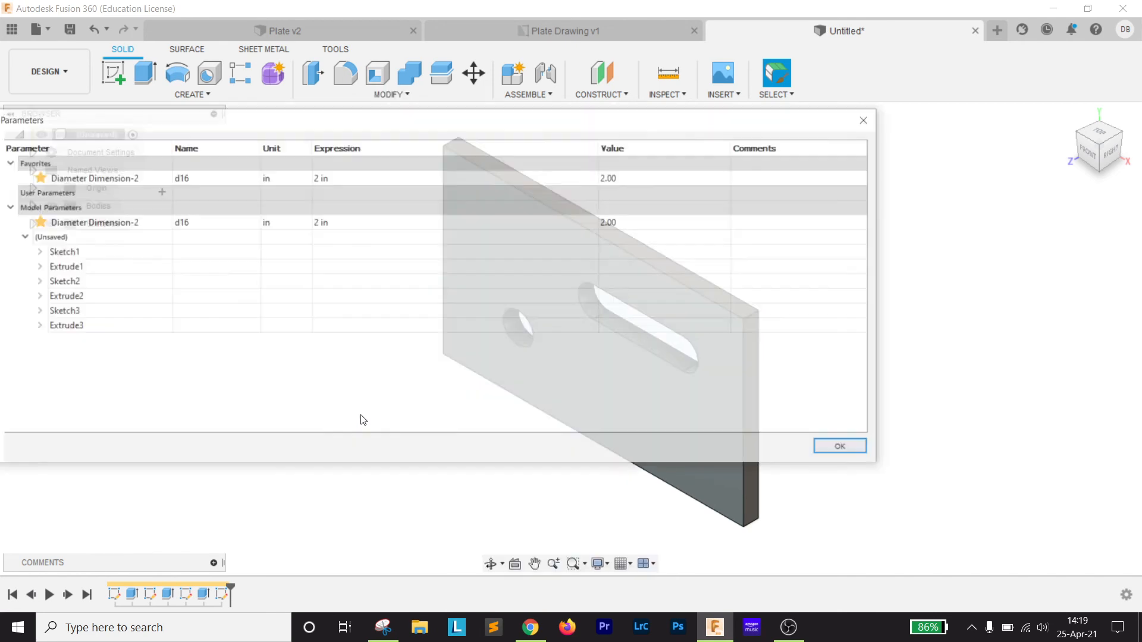
{"action": "left_click_drag", "start_coordinate": [469, 118], "coordinate": [994, 77]}
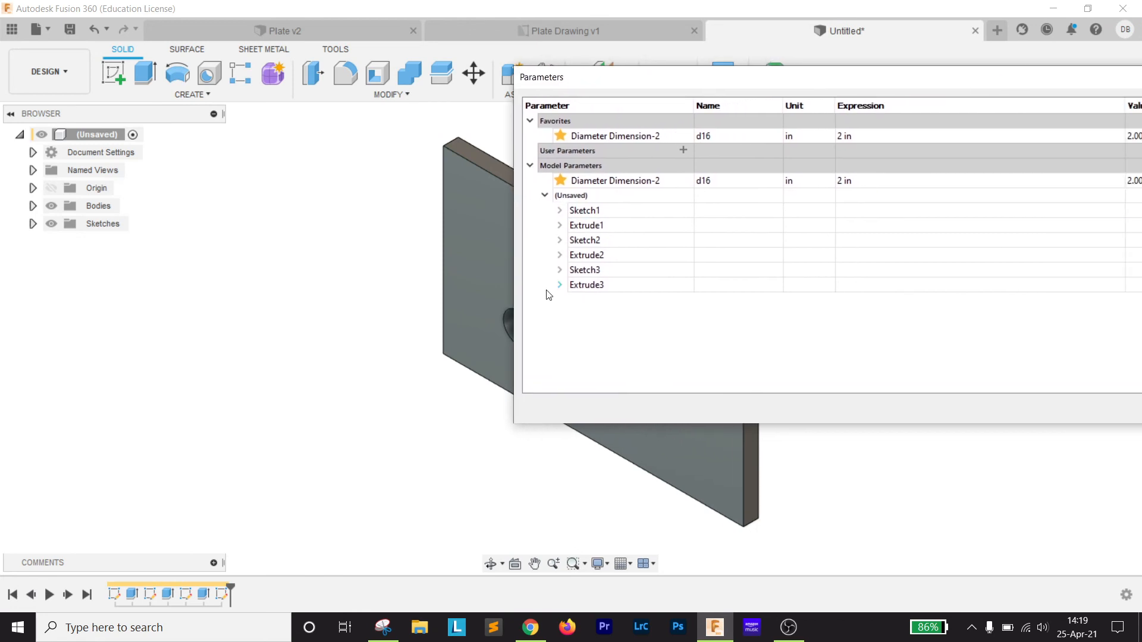
{"action": "scroll", "coordinate": [331, 337], "scroll_direction": "down", "scroll_amount": 1}
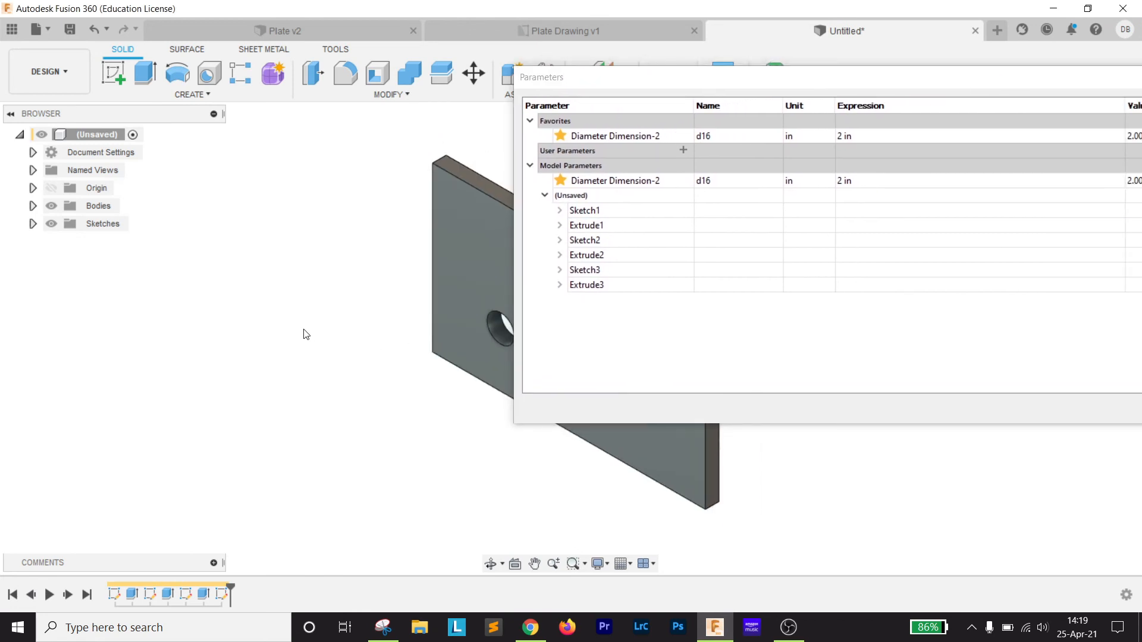
{"action": "middle_click_drag", "start_coordinate": [309, 347], "coordinate": [240, 301]}
{"action": "middle_click_drag", "start_coordinate": [340, 325], "coordinate": [259, 333]}
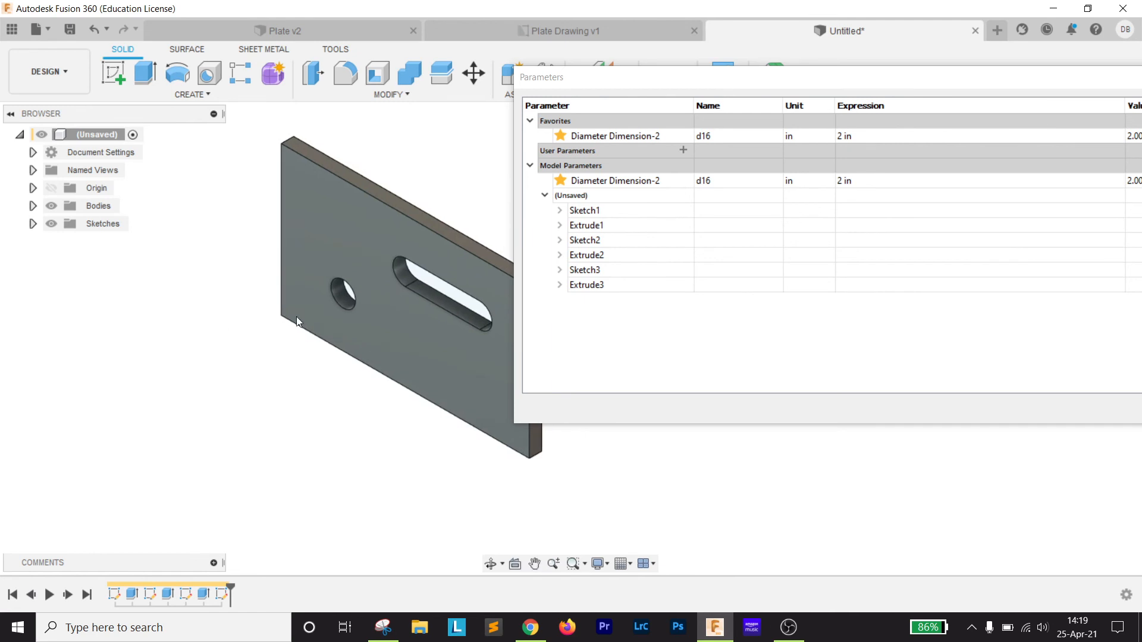
{"action": "left_click", "coordinate": [559, 181]}
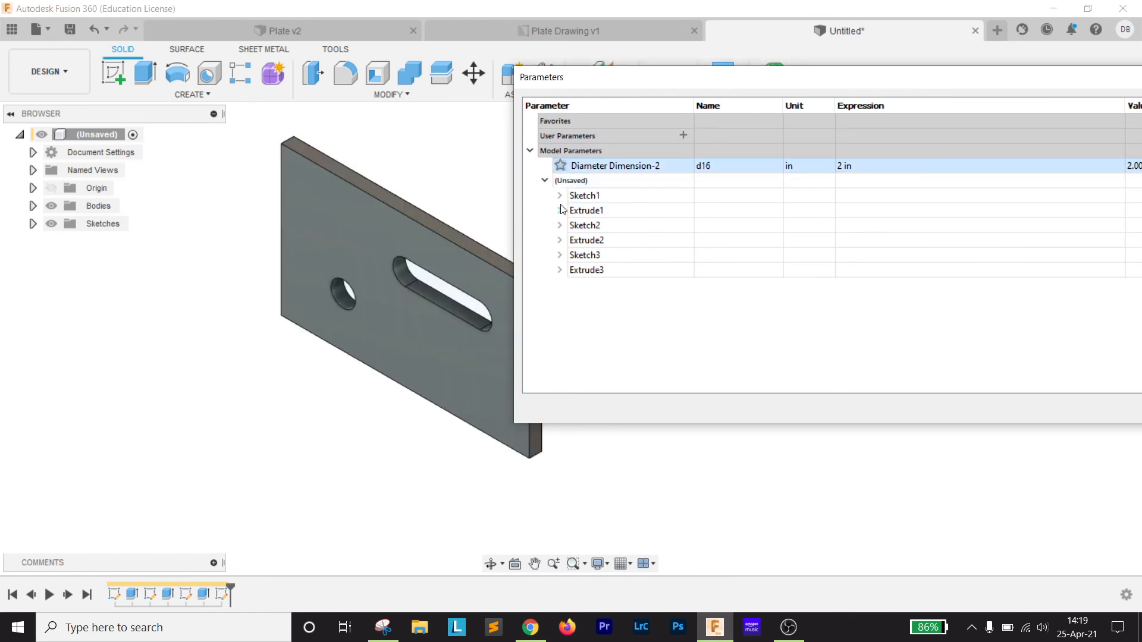
- Expand all sketch and extrude groups in the model parameters and examine their names, expressions and values
{"action": "left_click", "coordinate": [560, 196]}
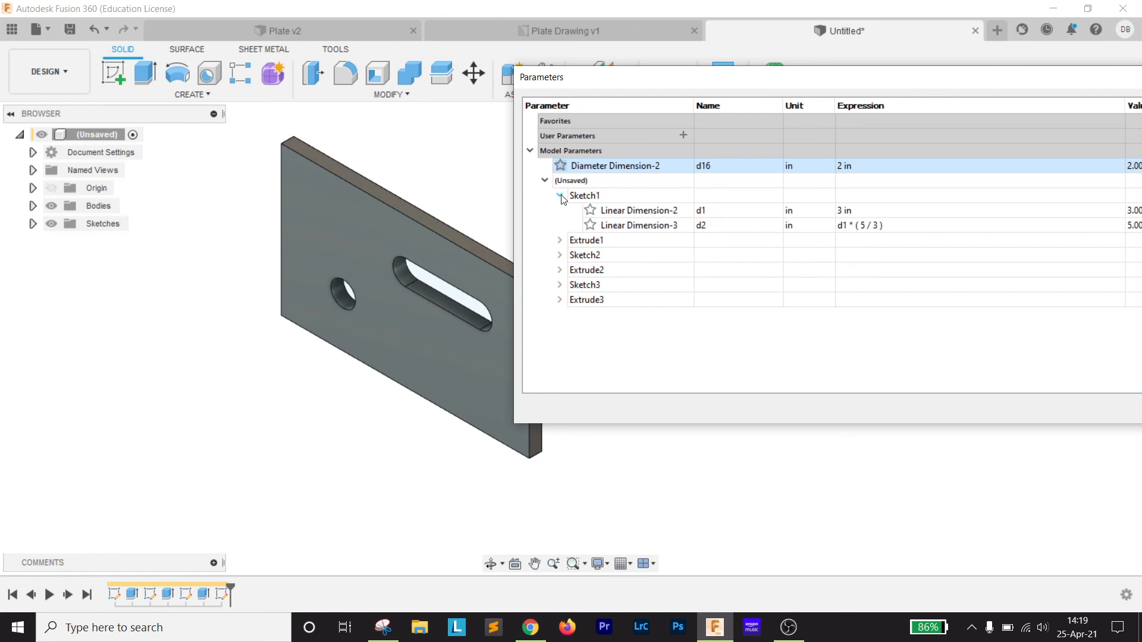
{"action": "left_click", "coordinate": [559, 240]}
{"action": "left_click", "coordinate": [559, 284]}
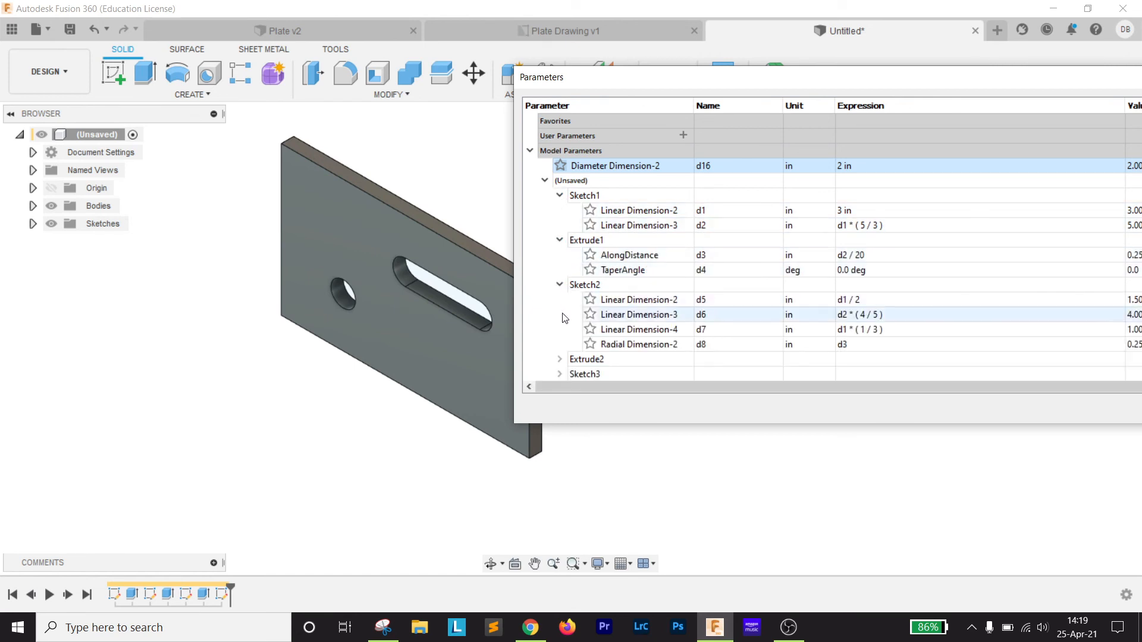
{"action": "left_click", "coordinate": [560, 359]}
{"action": "scroll", "coordinate": [562, 348], "scroll_direction": "down", "scroll_amount": 2}
{"action": "left_click", "coordinate": [560, 344]}
{"action": "scroll", "coordinate": [562, 351], "scroll_direction": "down", "scroll_amount": 2}
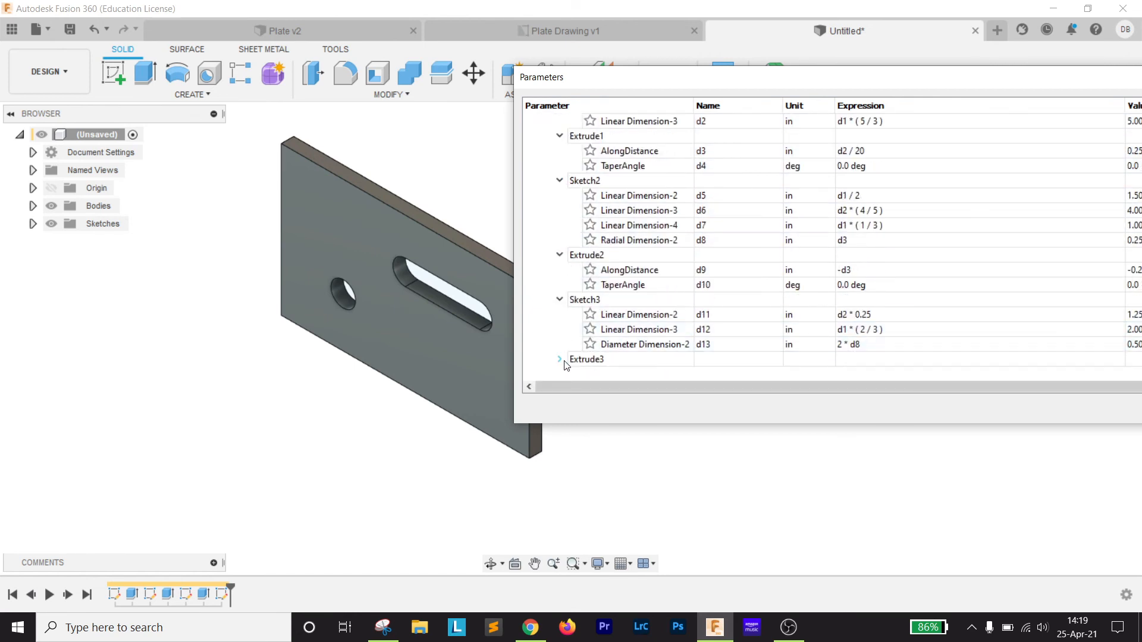
{"action": "left_click", "coordinate": [560, 360]}
{"action": "left_click_drag", "start_coordinate": [817, 81], "coordinate": [521, 94]}
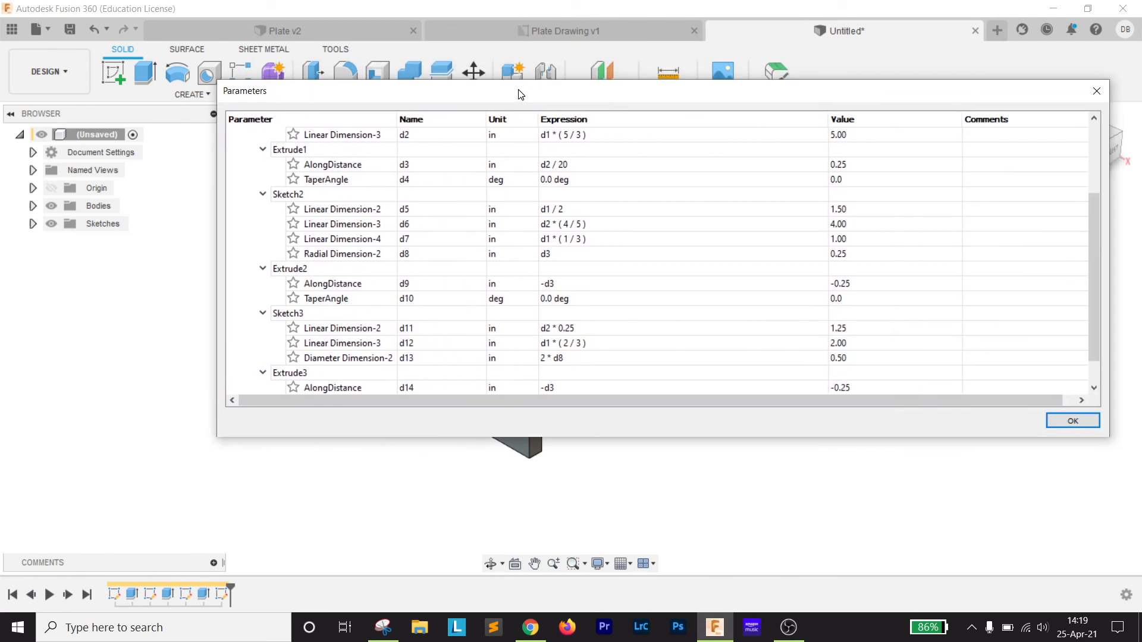
{"action": "scroll", "coordinate": [943, 147], "scroll_direction": "up", "scroll_amount": 3}
{"action": "scroll", "coordinate": [899, 153], "scroll_direction": "down", "scroll_amount": 2}
{"action": "scroll", "coordinate": [898, 153], "scroll_direction": "up", "scroll_amount": 3}
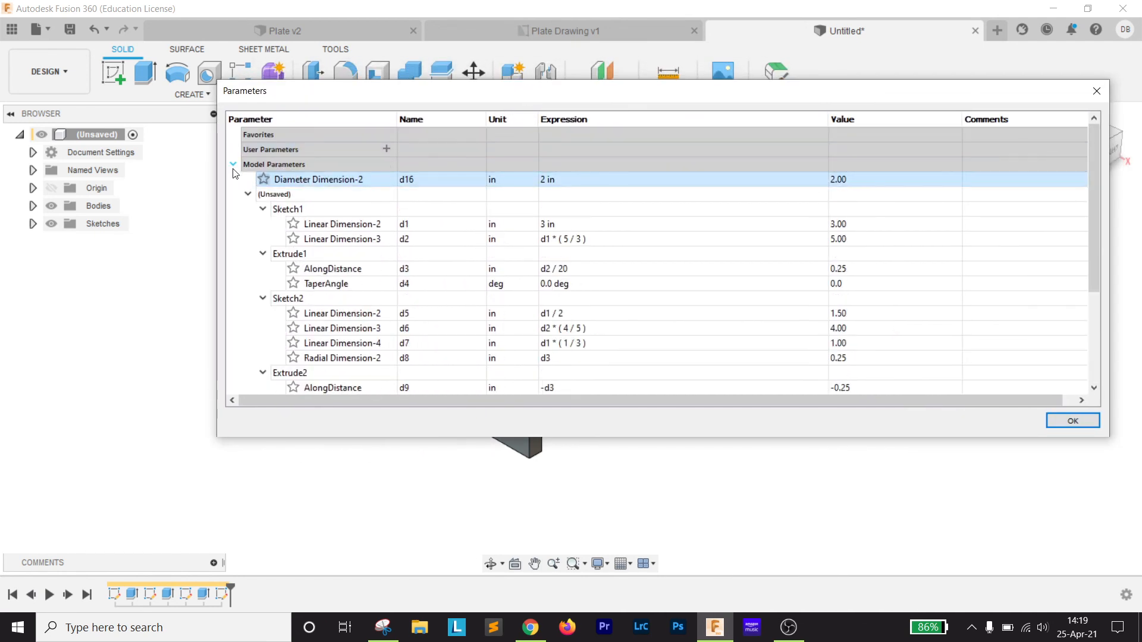
{"action": "left_click", "coordinate": [282, 165]}
{"action": "left_click", "coordinate": [282, 165]}
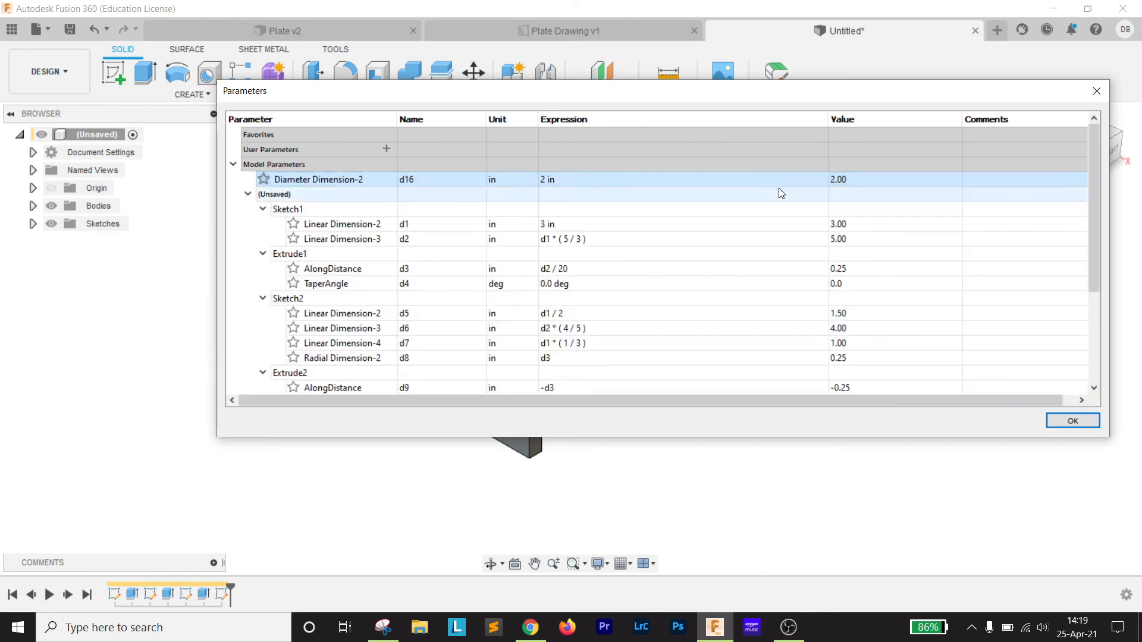
{"action": "scroll", "coordinate": [649, 190], "scroll_direction": "down", "scroll_amount": 1}
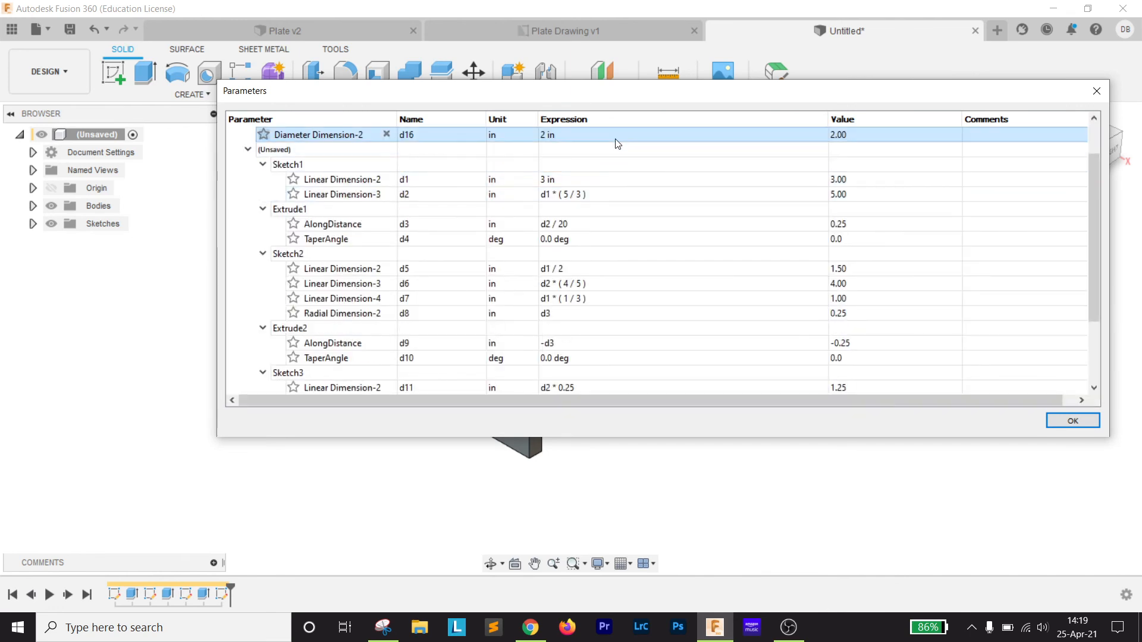
{"action": "scroll", "coordinate": [615, 152], "scroll_direction": "down", "scroll_amount": 1}
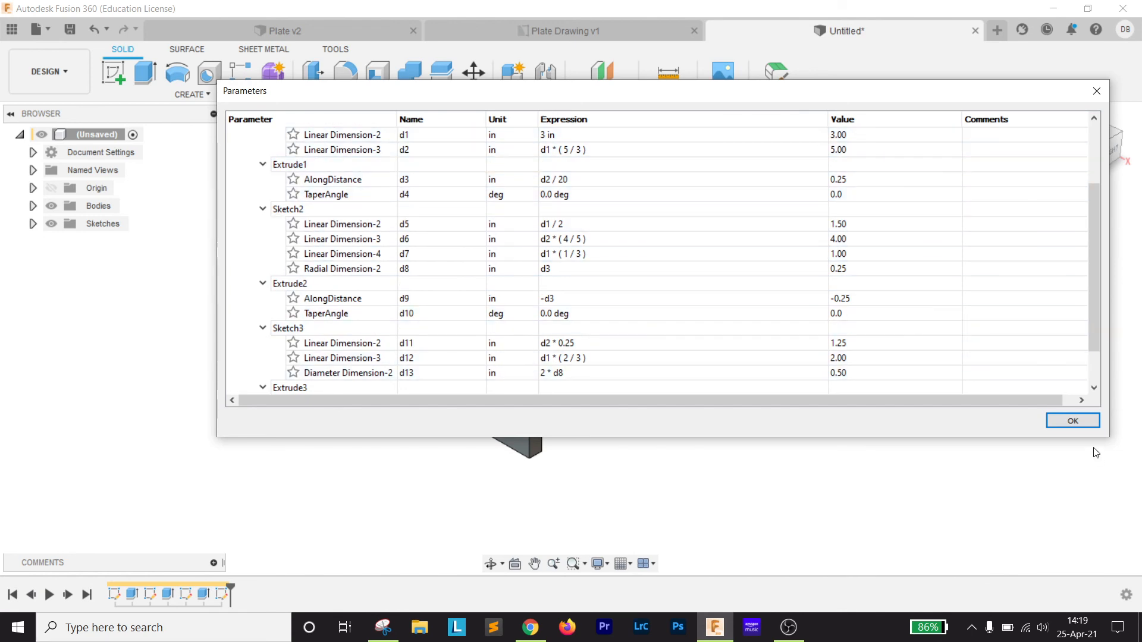
{"action": "left_click_drag", "start_coordinate": [1097, 439], "coordinate": [1088, 567]}
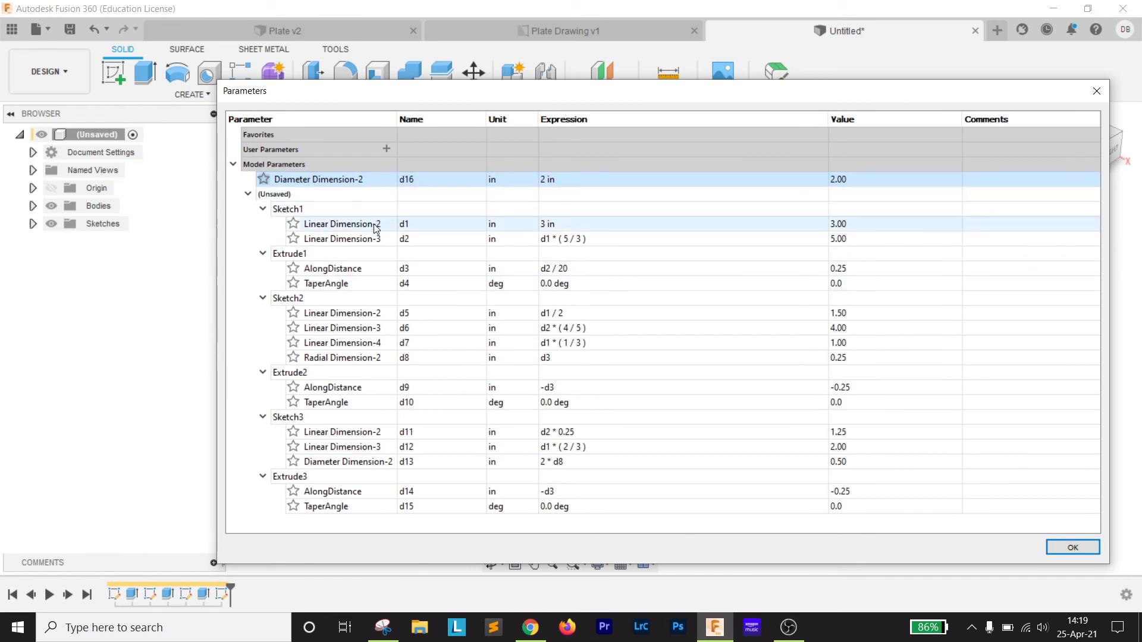
- Set the Sketch1 parameter d1 to 2 in and check how the plate and the dependent values respond
{"action": "left_click_drag", "start_coordinate": [607, 101], "coordinate": [958, 77]}
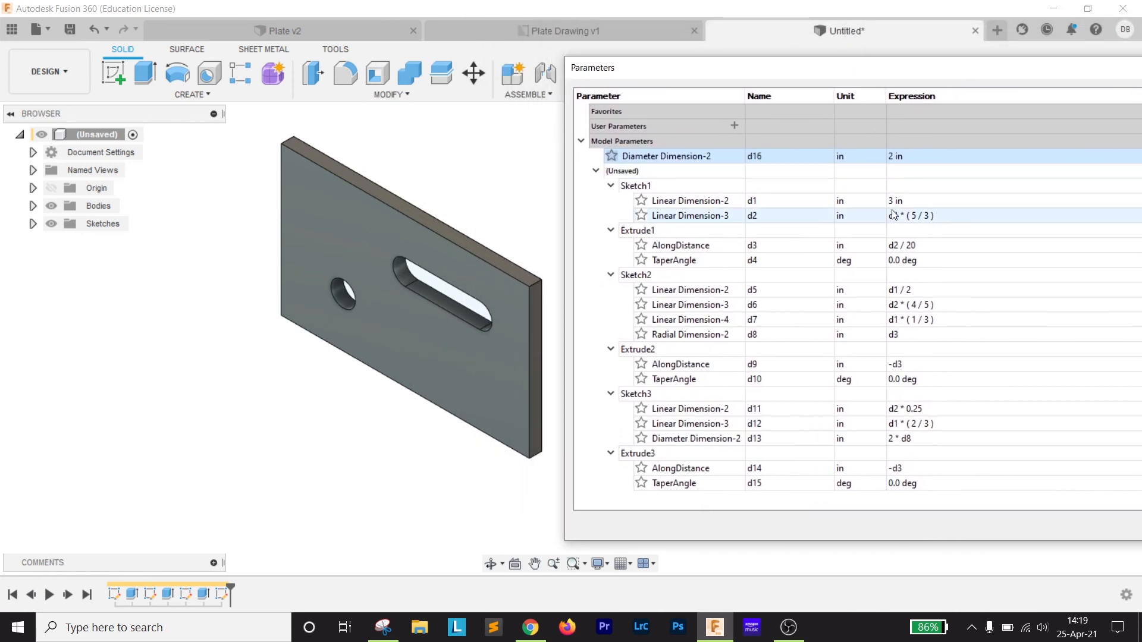
{"action": "double_click", "coordinate": [915, 202]}
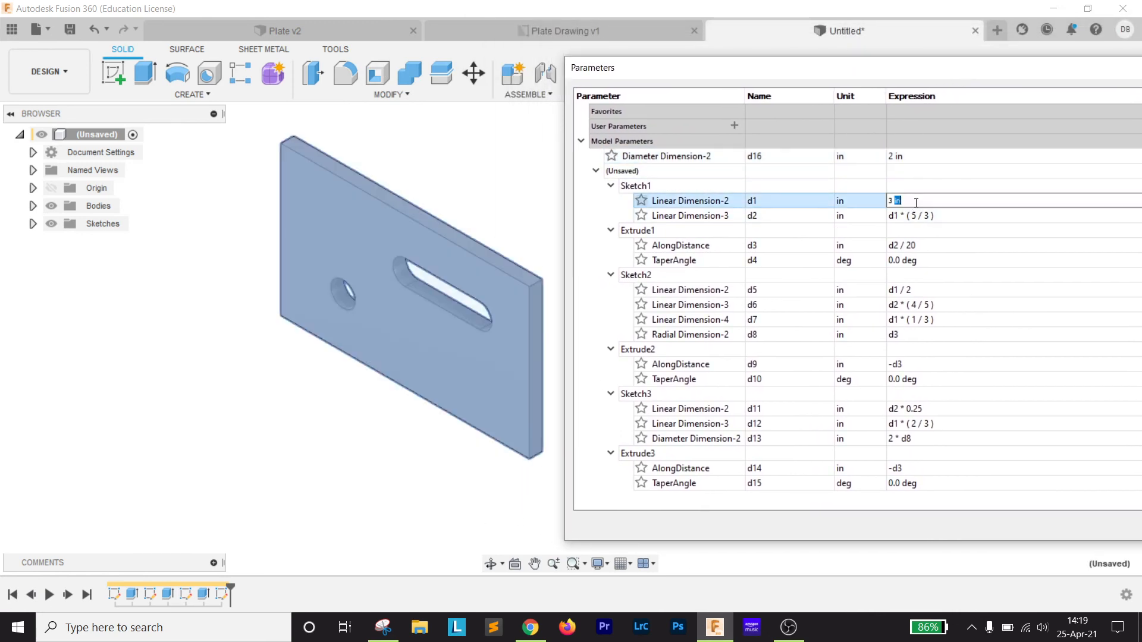
{"action": "type", "text": "2"}
{"action": "key", "text": "Return"}
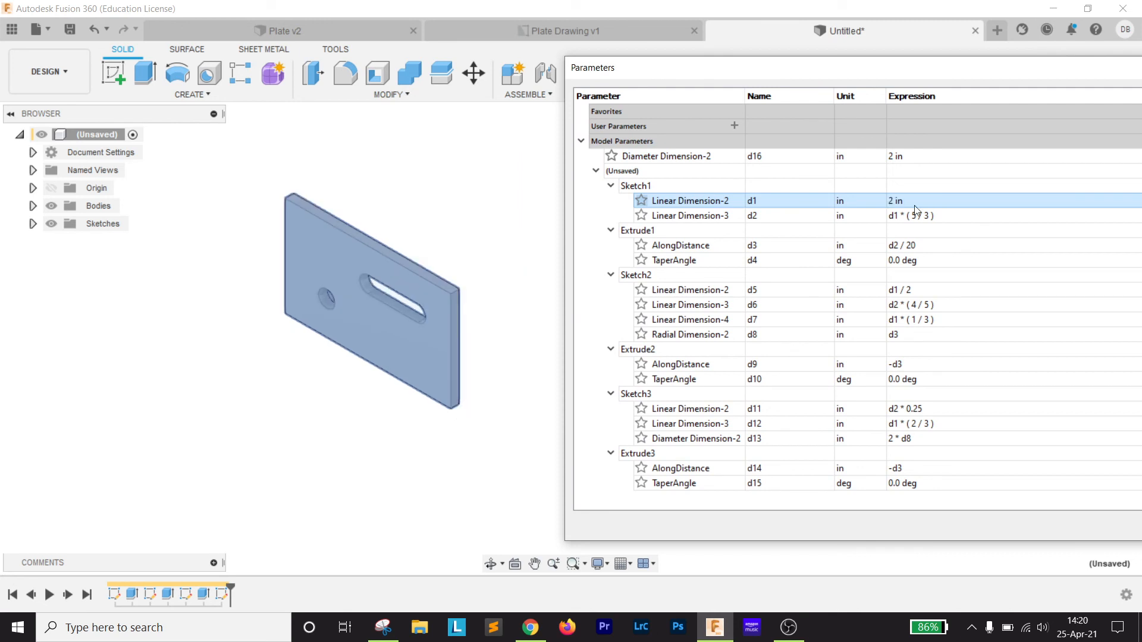
{"action": "left_click_drag", "start_coordinate": [862, 72], "coordinate": [617, 67]}
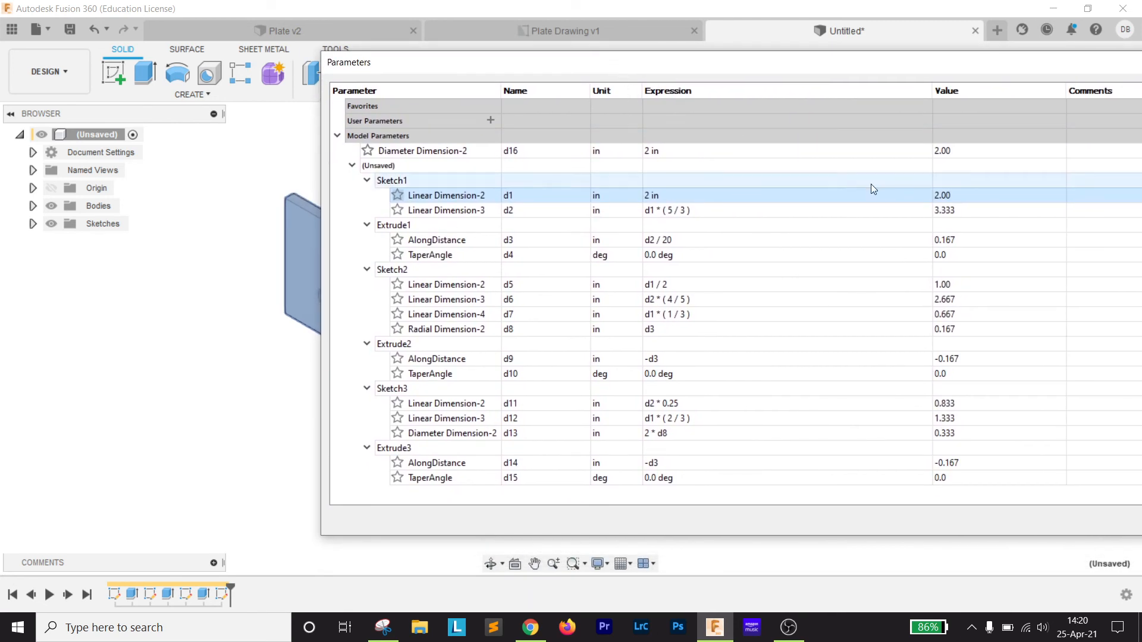
- Set the Sketch1 parameter d1 back to 3 in
{"action": "left_click", "coordinate": [751, 193]}
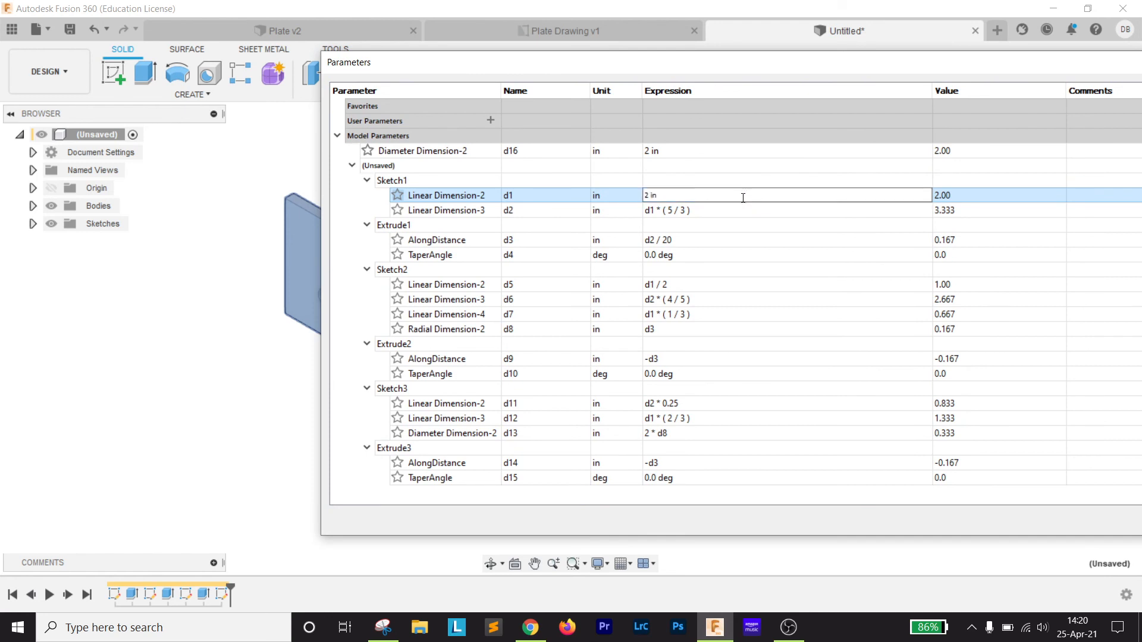
{"action": "left_click_drag", "start_coordinate": [693, 195], "coordinate": [633, 196]}
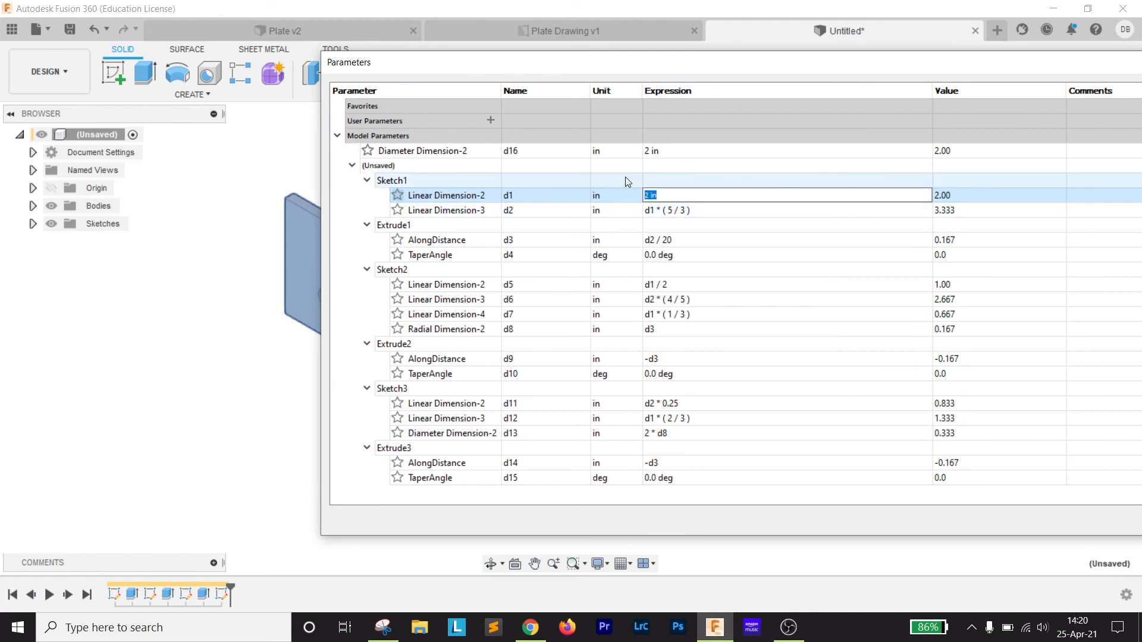
{"action": "type", "text": "3"}
{"action": "key", "text": "Return"}
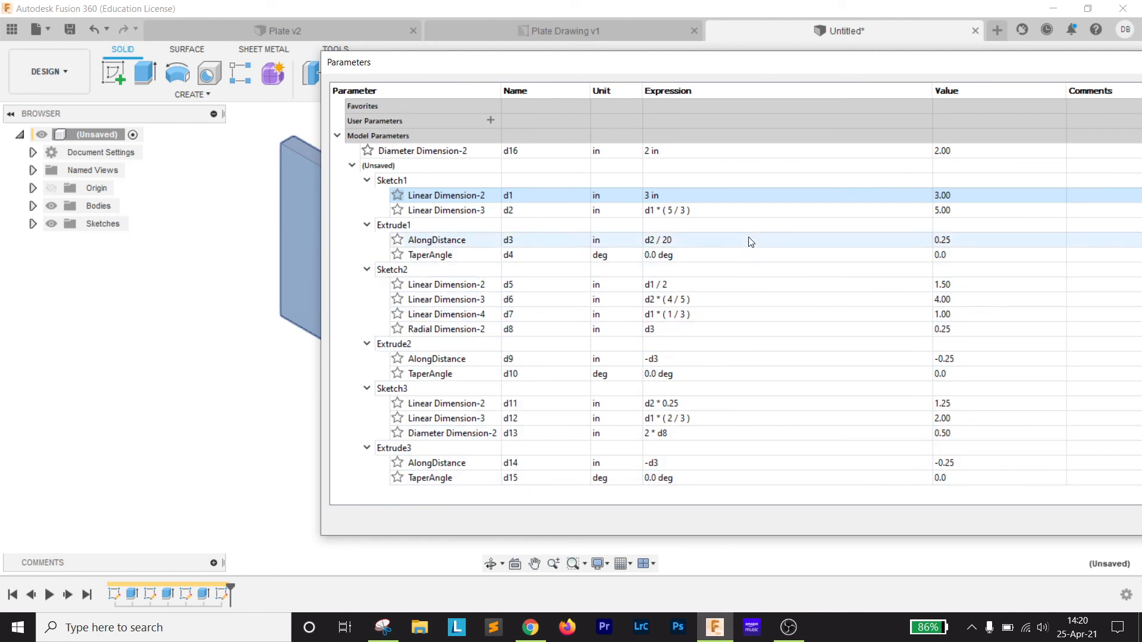
- Set the Sketch1 parameter d1 to 1 in, accept the parameters, and inspect the rescaled plate up close
{"action": "left_click", "coordinate": [648, 195]}
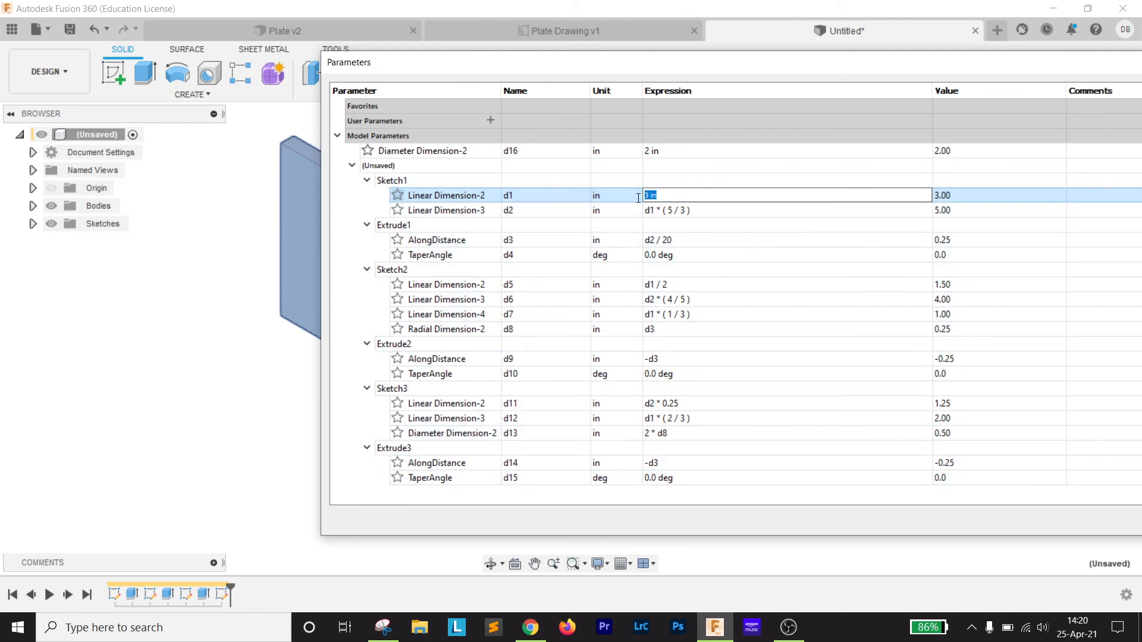
{"action": "type", "text": "1"}
{"action": "key", "text": "Return"}
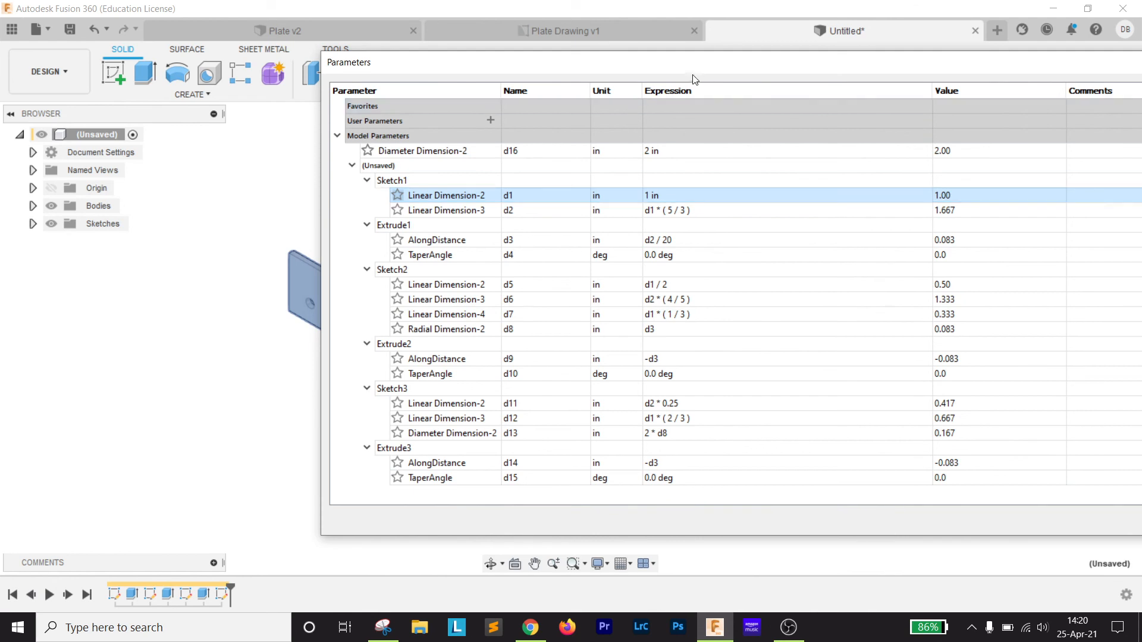
{"action": "left_click_drag", "start_coordinate": [810, 69], "coordinate": [710, 47]}
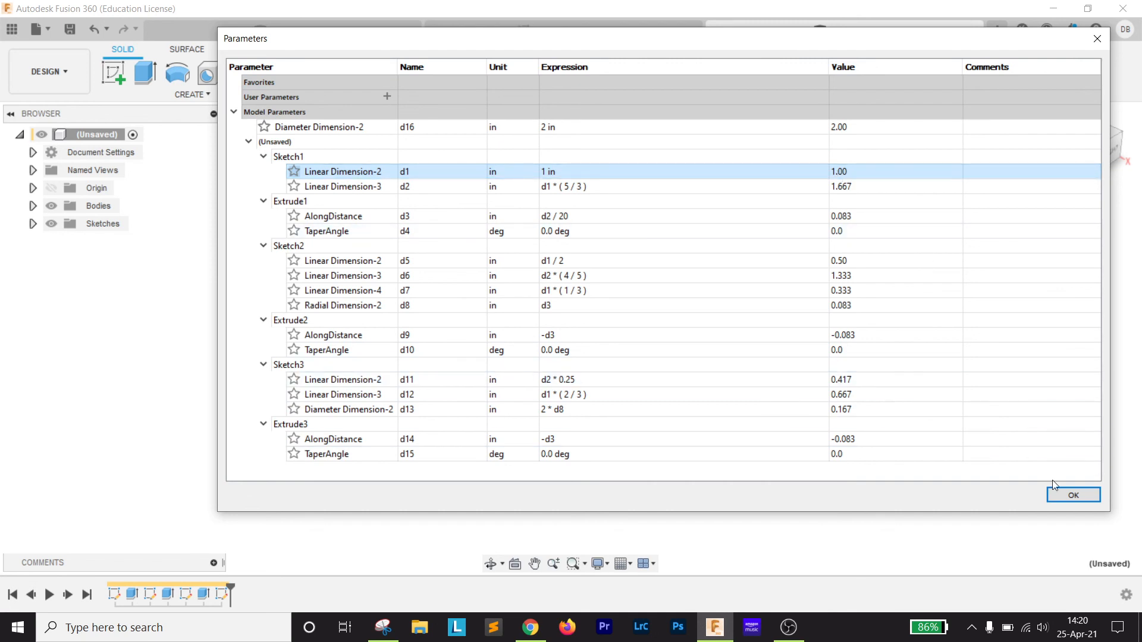
{"action": "left_click", "coordinate": [1073, 496]}
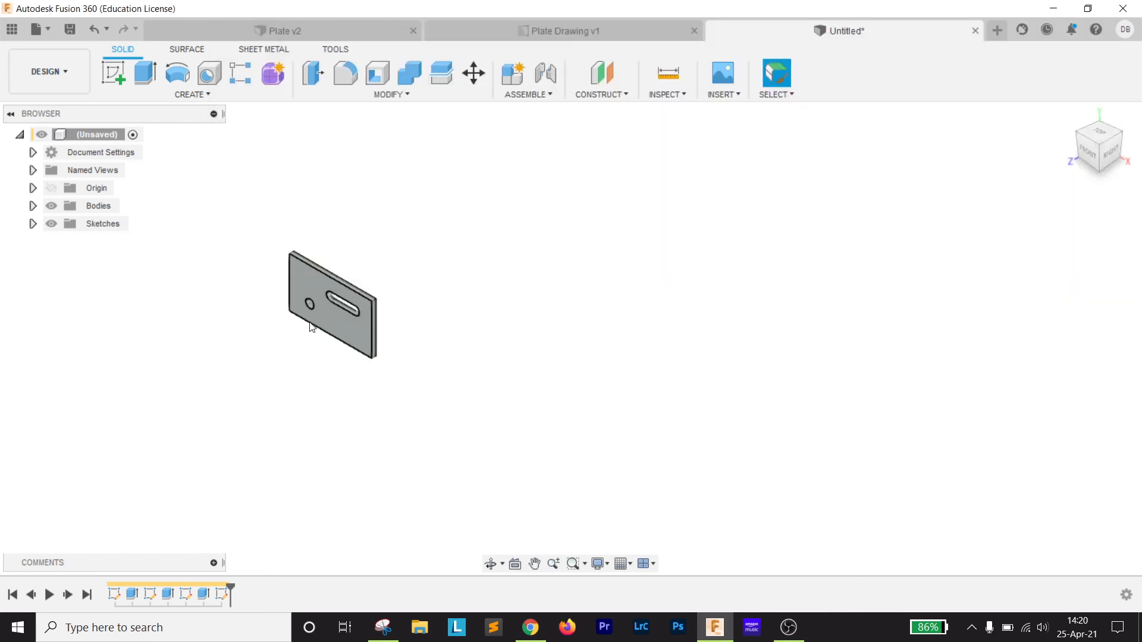
{"action": "scroll", "coordinate": [312, 316], "scroll_direction": "up", "scroll_amount": 5}
{"action": "scroll", "coordinate": [387, 308], "scroll_direction": "down", "scroll_amount": 2}
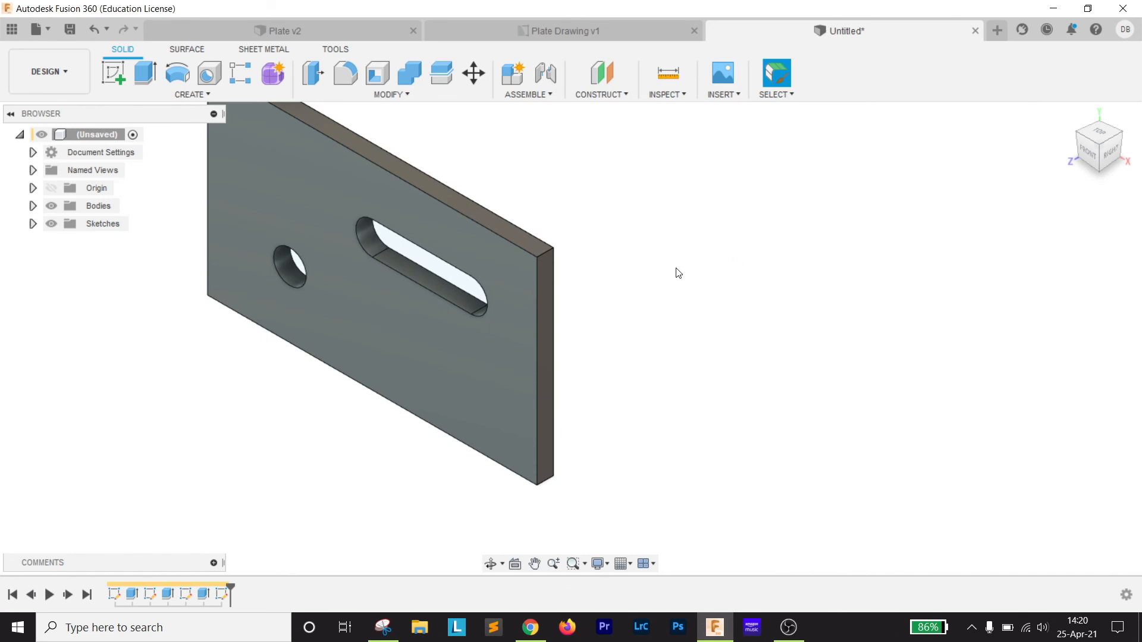
{"action": "middle_click_drag", "start_coordinate": [675, 273], "coordinate": [859, 322]}
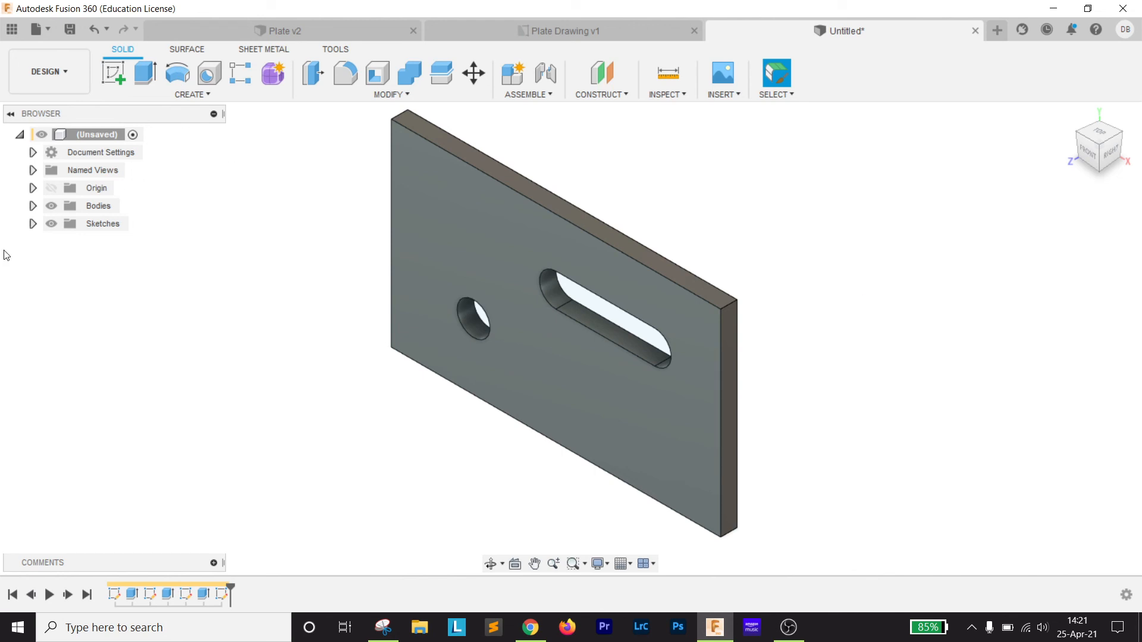
- Open the properties of Body1, then collapse the properties display and the Bodies folder
{"action": "left_click", "coordinate": [31, 207]}
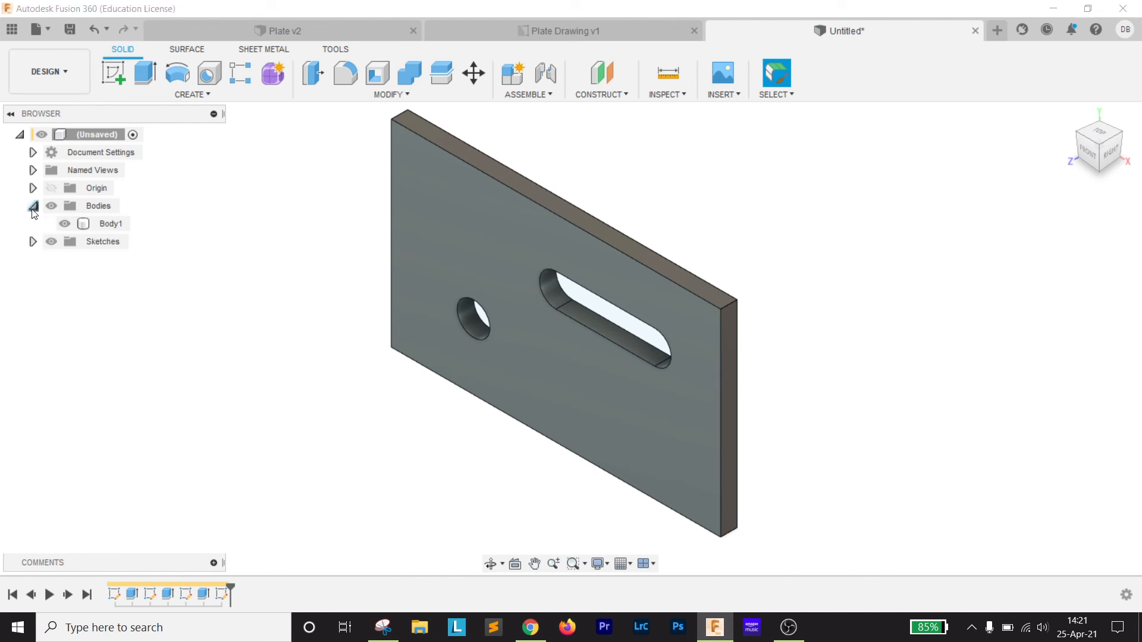
{"action": "right_click", "coordinate": [100, 225]}
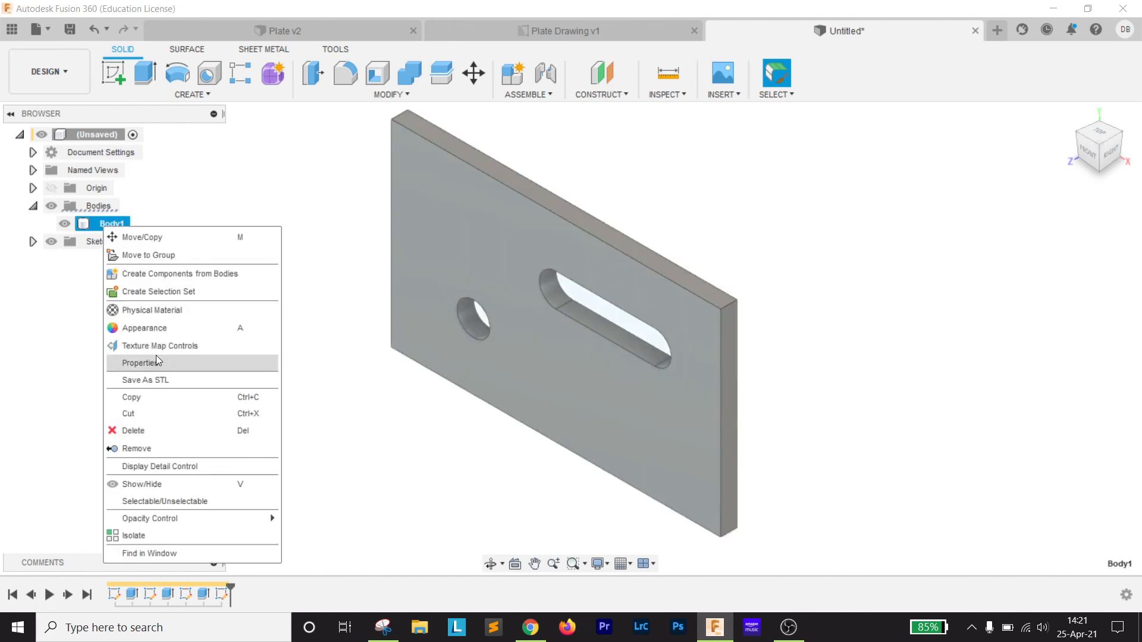
{"action": "left_click", "coordinate": [140, 363]}
{"action": "left_click", "coordinate": [1131, 194]}
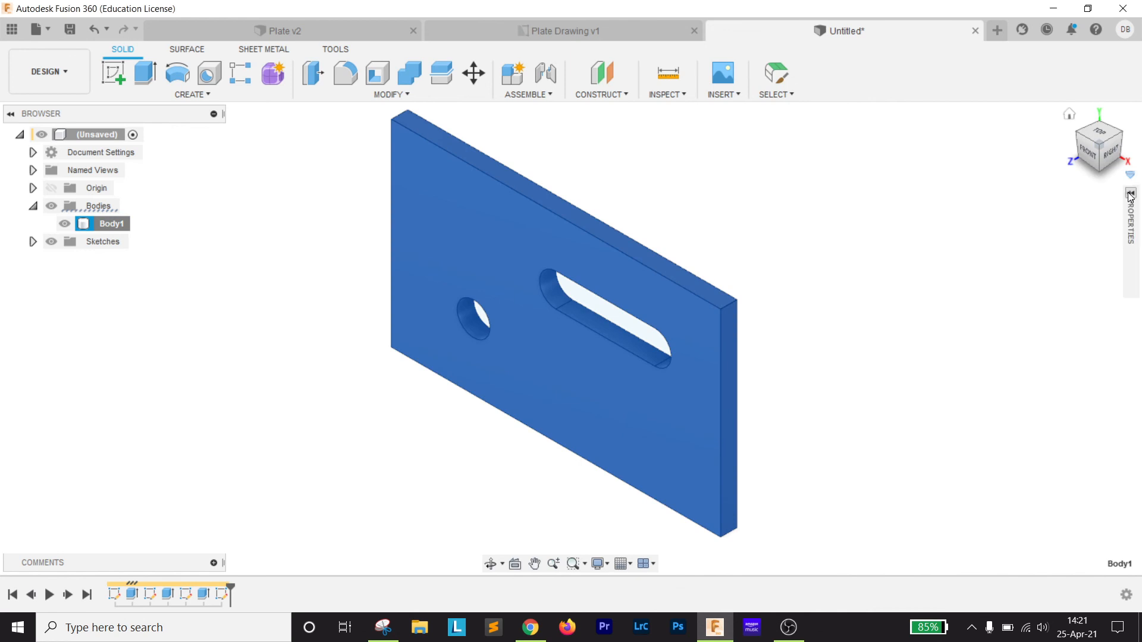
{"action": "left_click", "coordinate": [33, 206]}
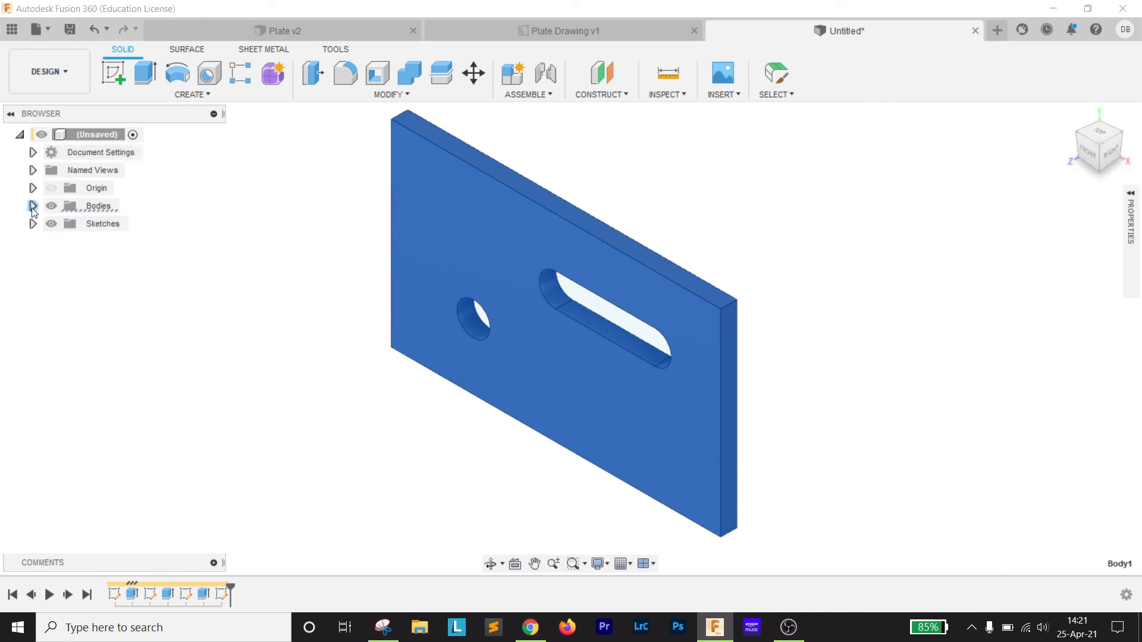
- Clear the selection, expand the Bodies folder, and create a component from Body1
{"action": "key", "text": "Escape"}
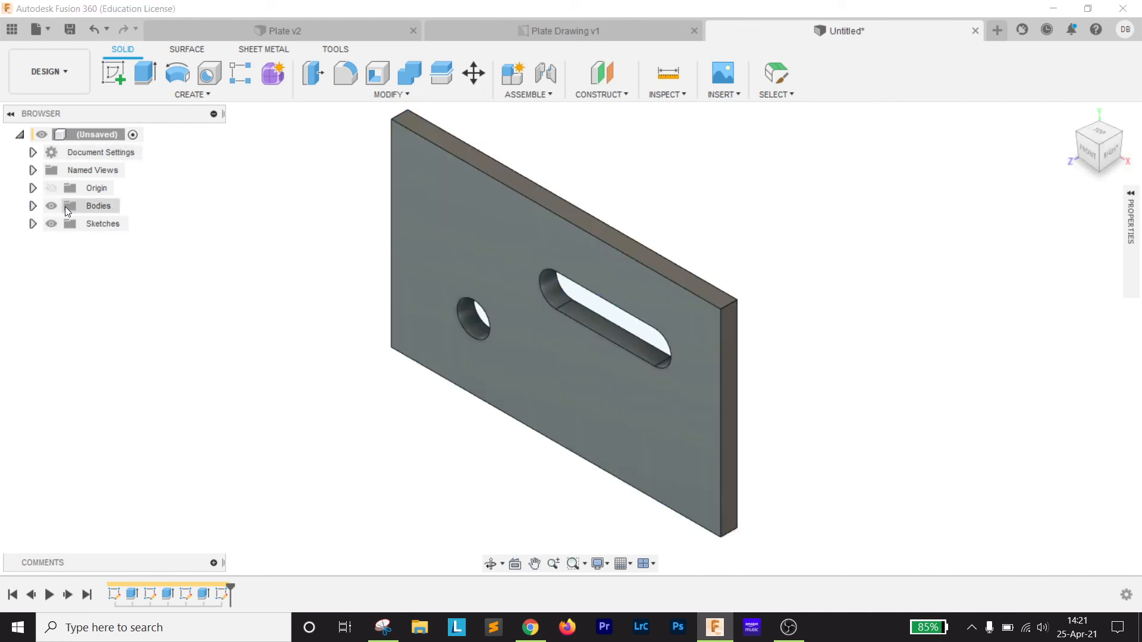
{"action": "left_click", "coordinate": [32, 206]}
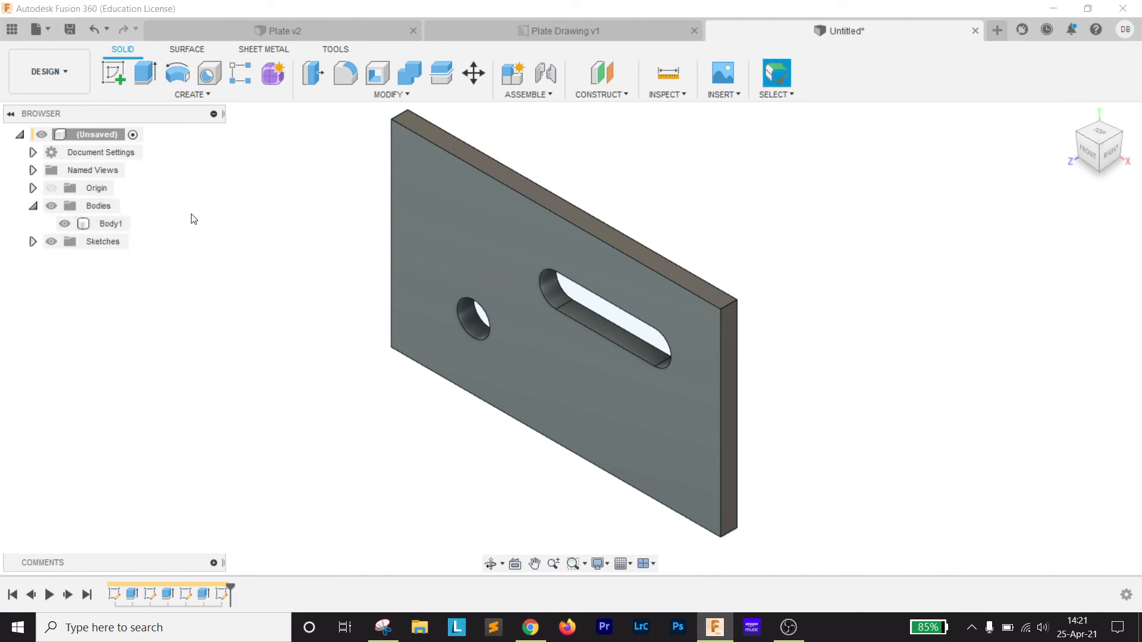
{"action": "right_click", "coordinate": [113, 226]}
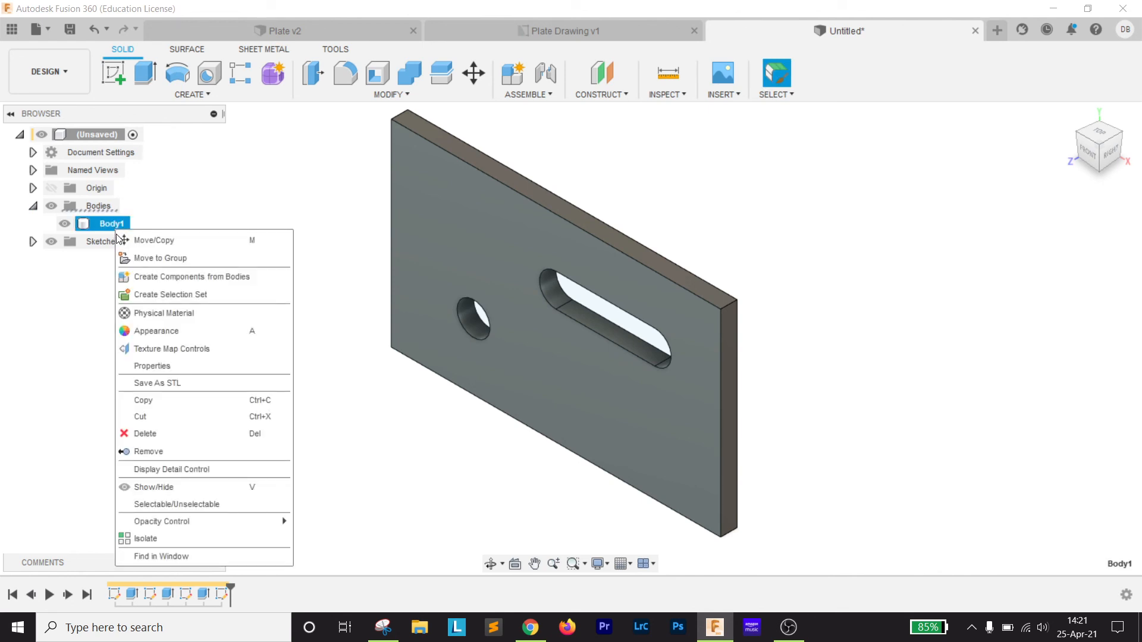
{"action": "left_click", "coordinate": [152, 276]}
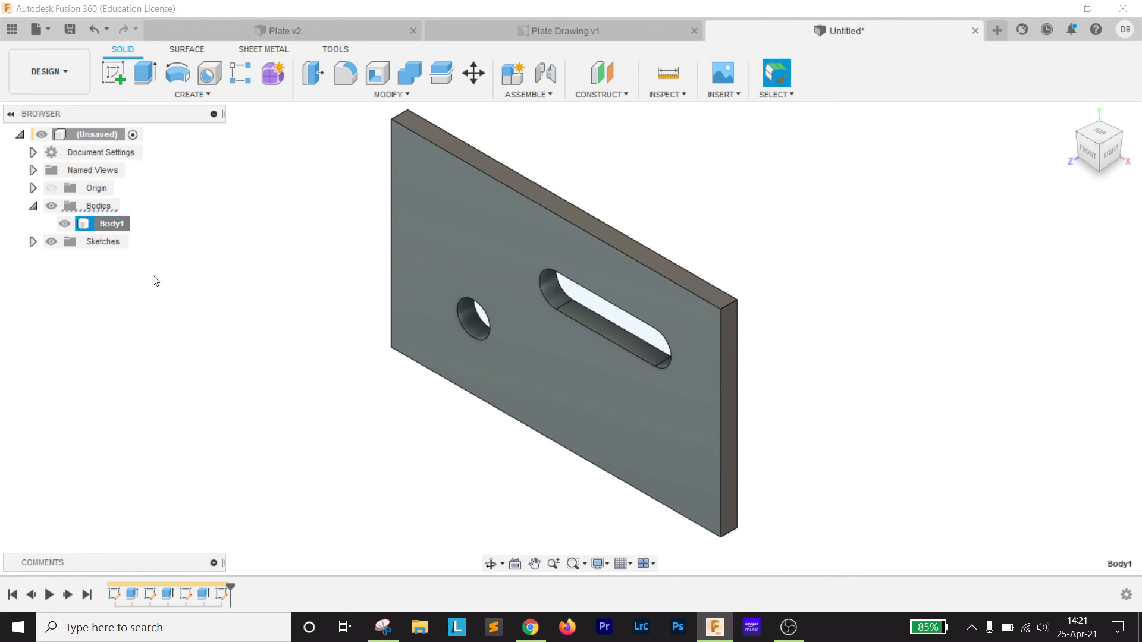
- Open the properties of the new plate component
{"action": "left_click", "coordinate": [104, 226]}
{"action": "right_click", "coordinate": [104, 231]}
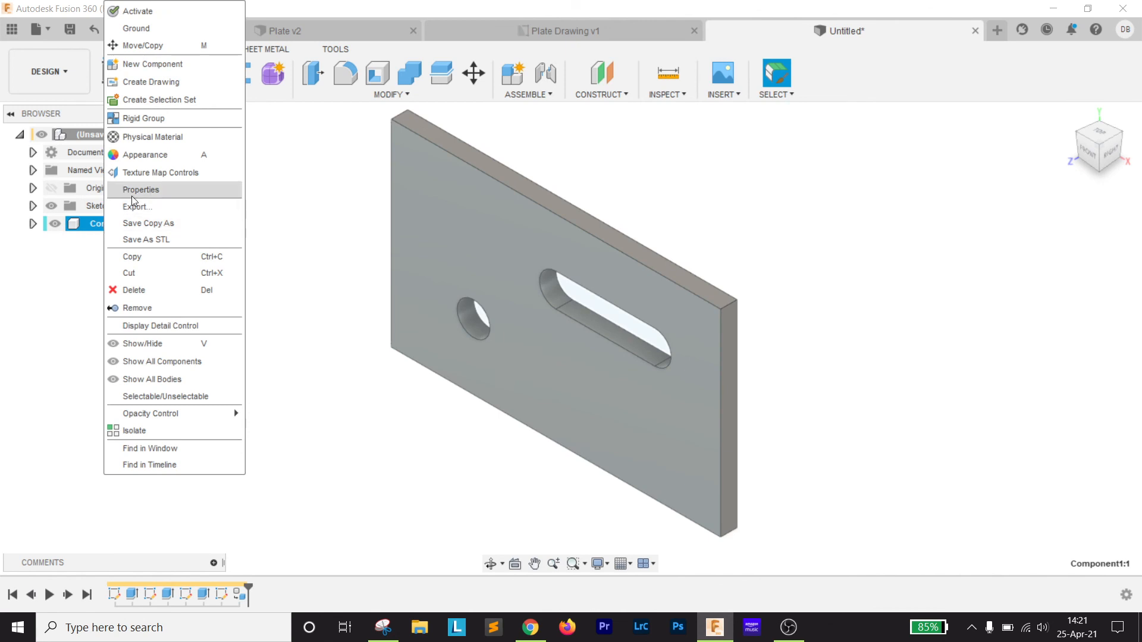
{"action": "left_click", "coordinate": [200, 188]}
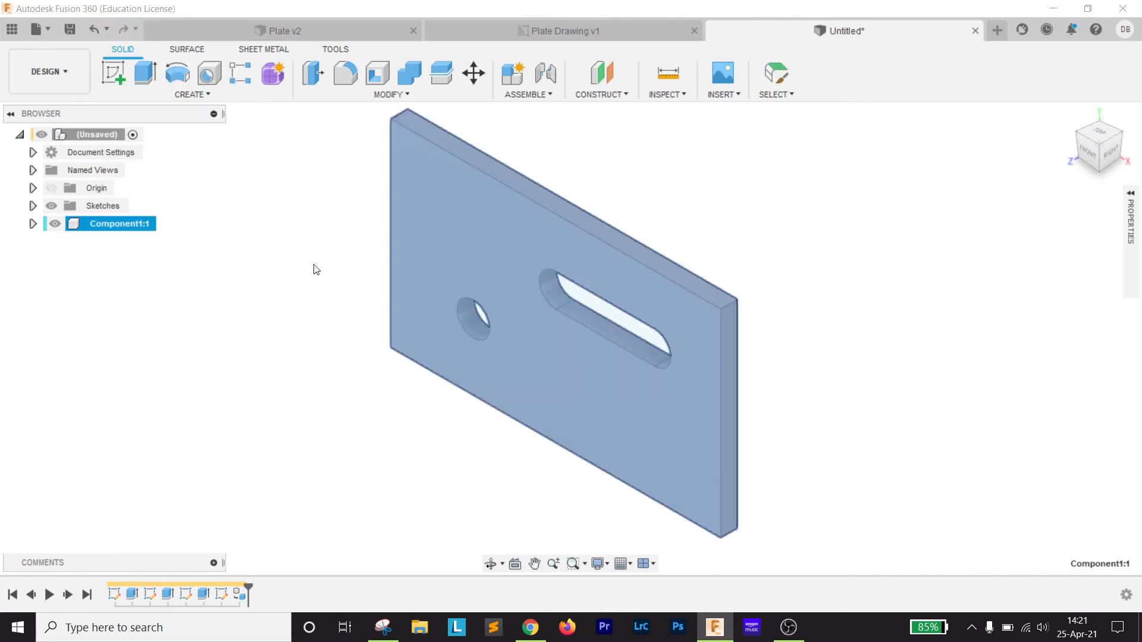
- Activate the plate component and bring up its properties again
{"action": "left_click", "coordinate": [163, 227]}
{"action": "right_click", "coordinate": [142, 225]}
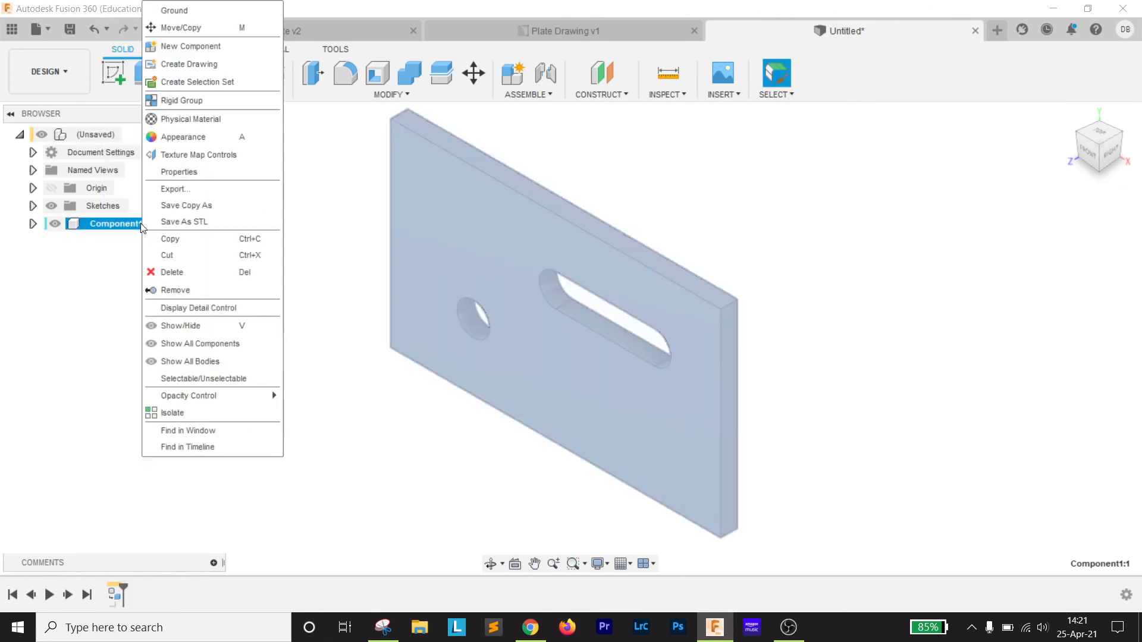
{"action": "left_click", "coordinate": [189, 175]}
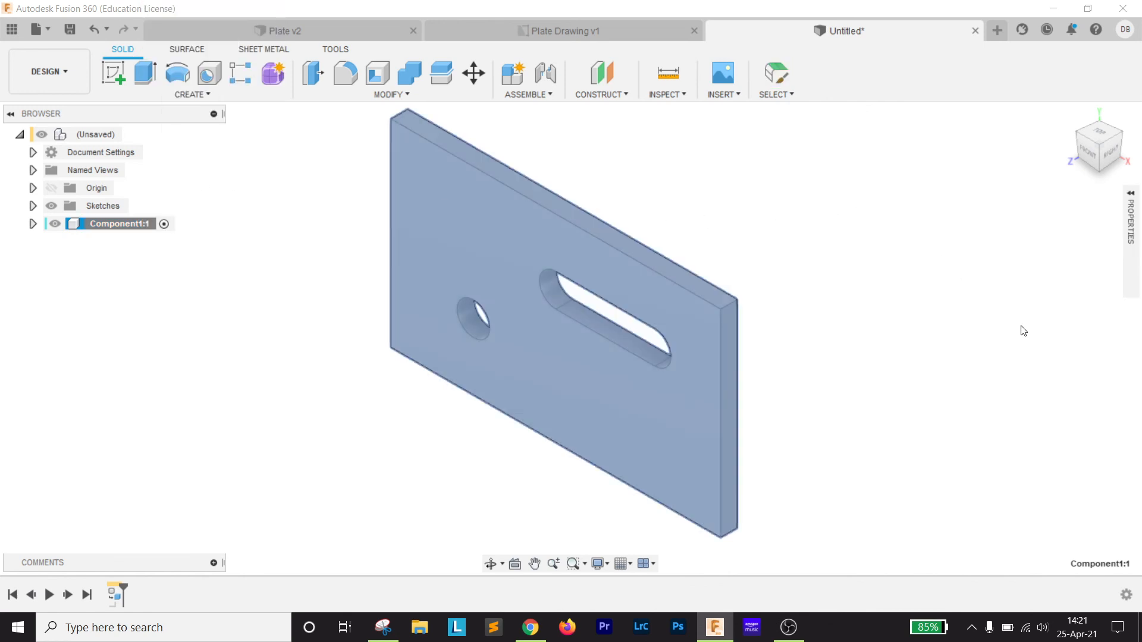
{"action": "mouse_move", "coordinate": [1134, 201]}
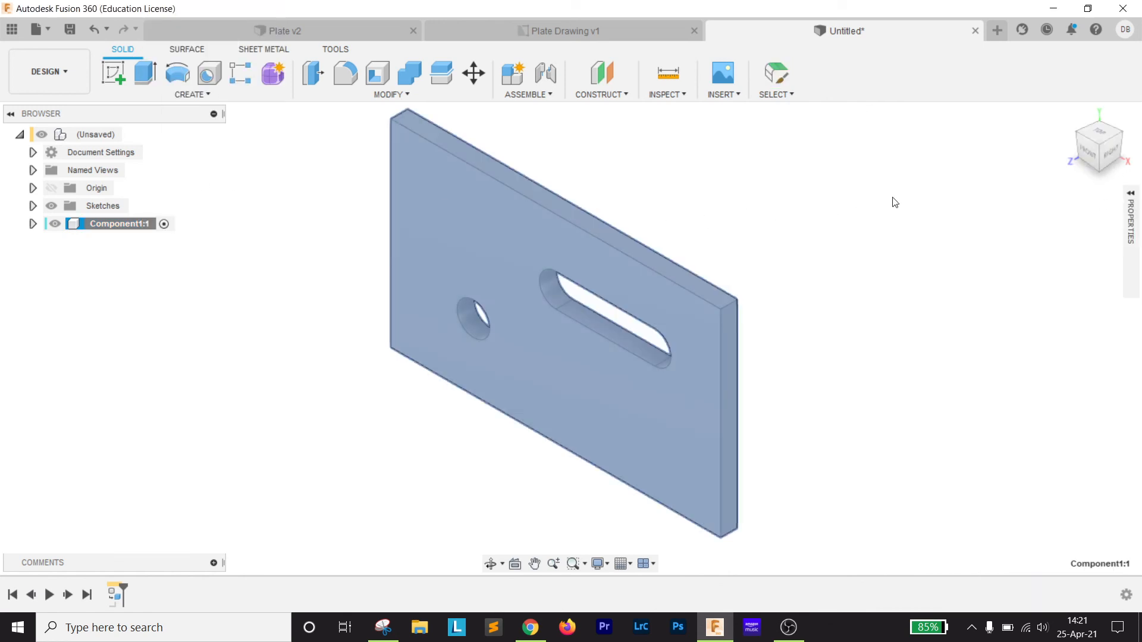